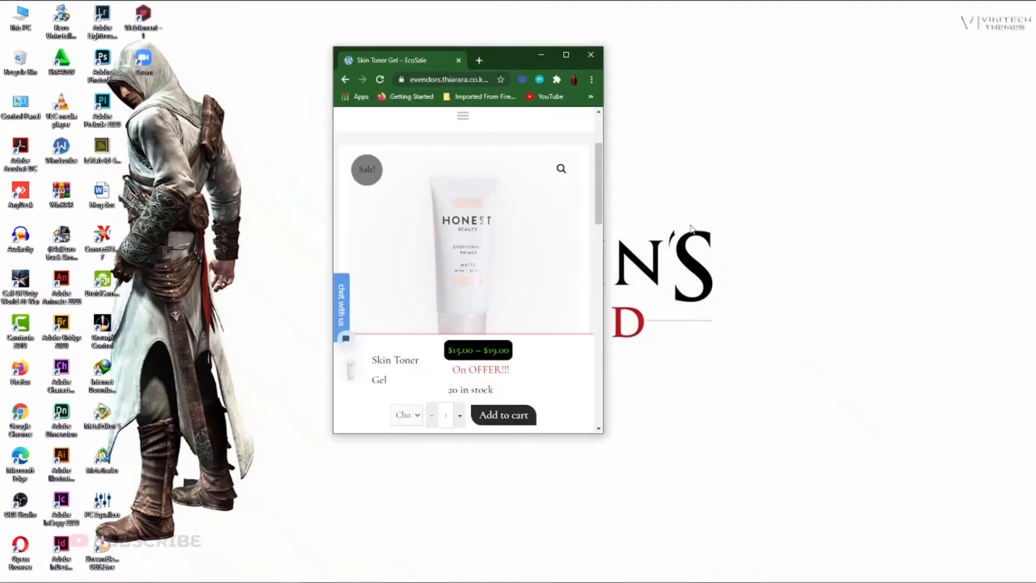
# - Examine the sticky add-to-cart bar on the Skin Toner Gel page in the narrow window, and maximize the browser window
pyautogui.scroll(-3, 523, 363)
pyautogui.scroll(3, 490, 389)
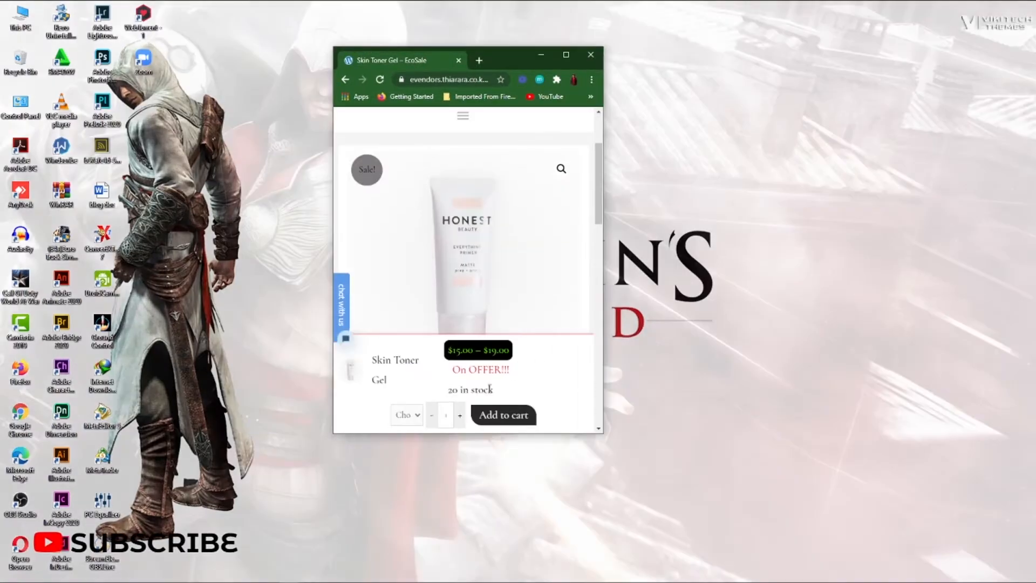
pyautogui.scroll(-2, 490, 389)
pyautogui.scroll(2, 490, 389)
pyautogui.click(564, 54)
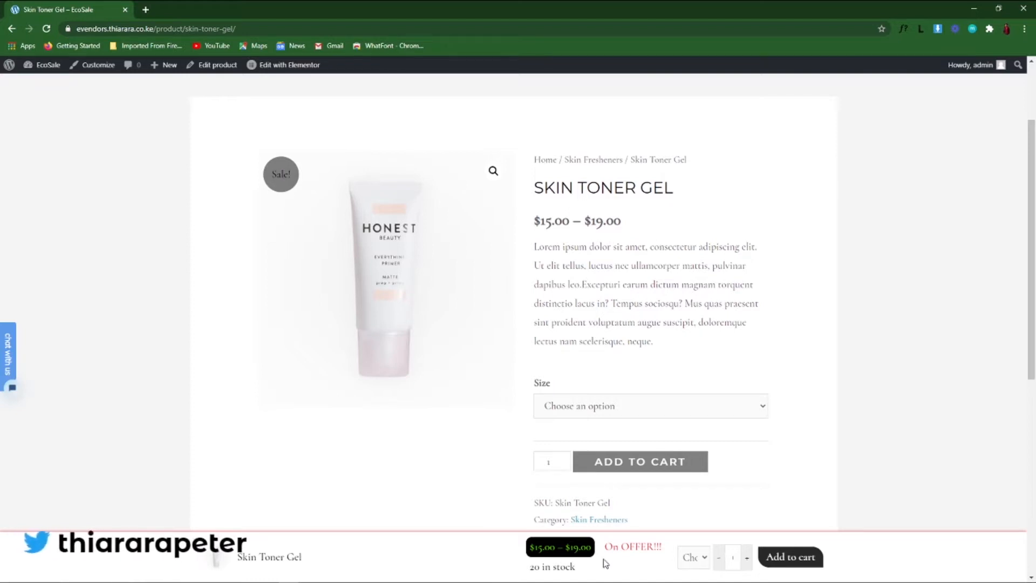
# - Choose the Medium size in the Skin Toner Gel sticky bar and add one to the cart
pyautogui.click(707, 564)
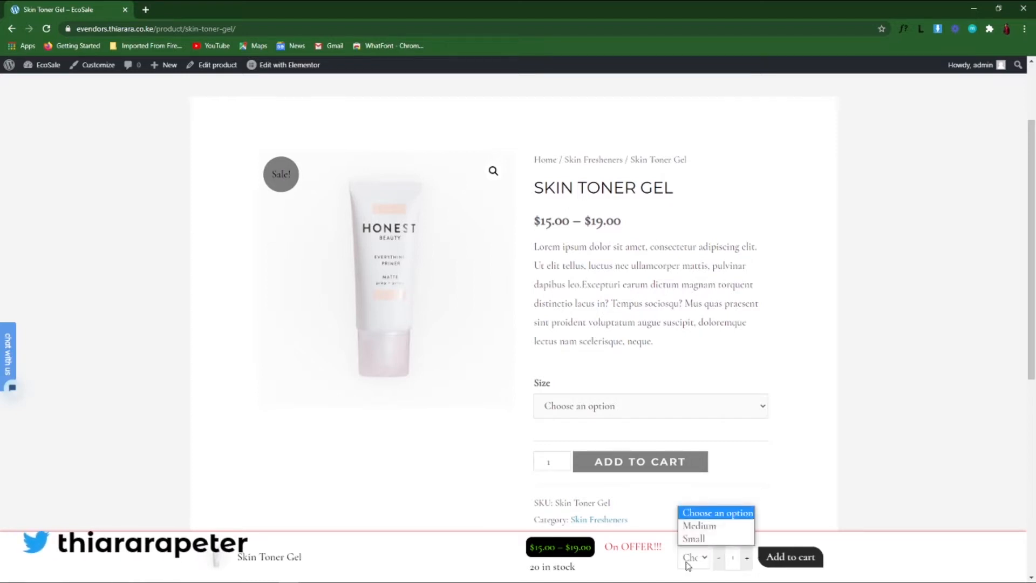
pyautogui.click(706, 527)
pyautogui.click(702, 559)
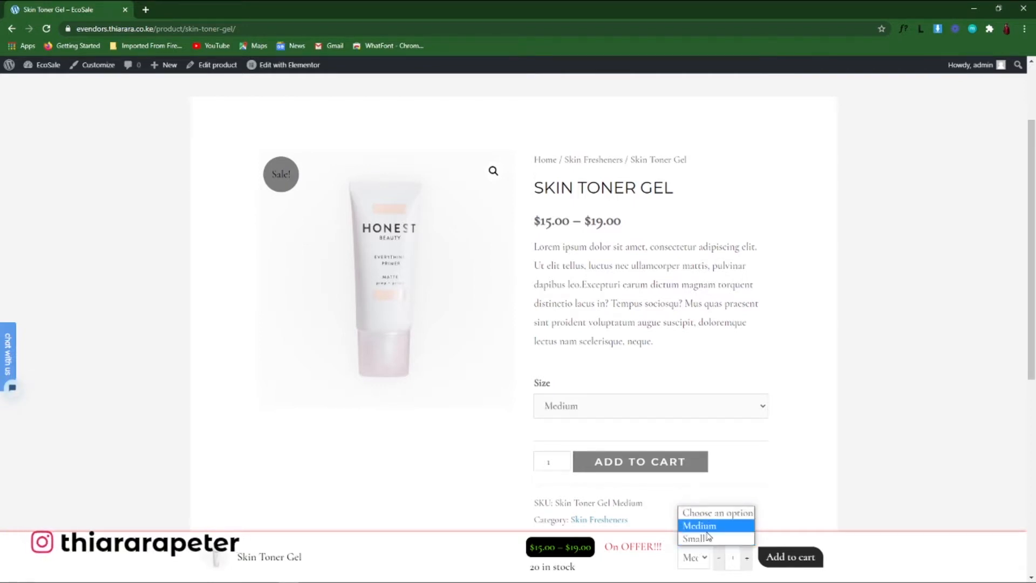
pyautogui.click(736, 557)
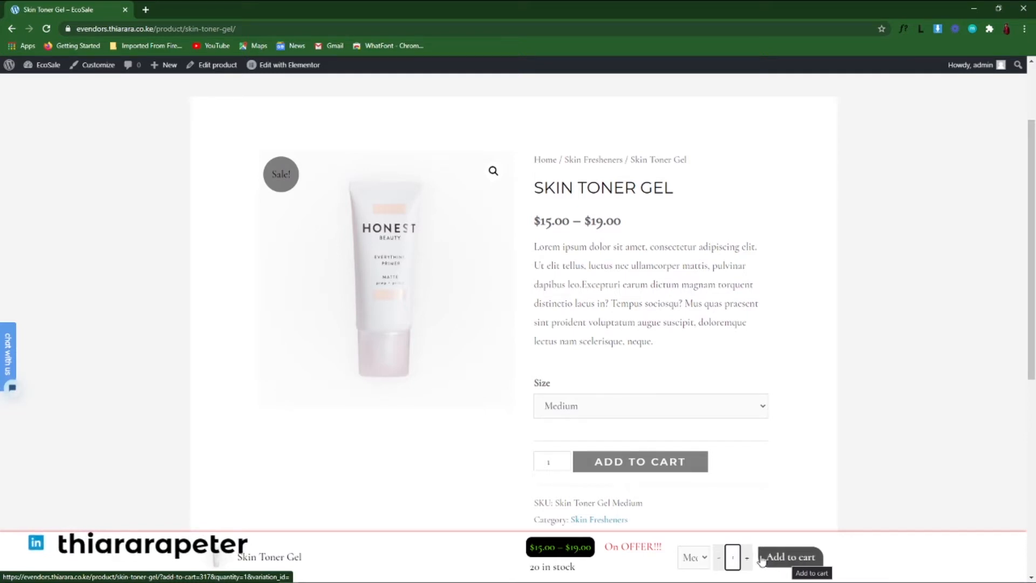
pyautogui.click(762, 561)
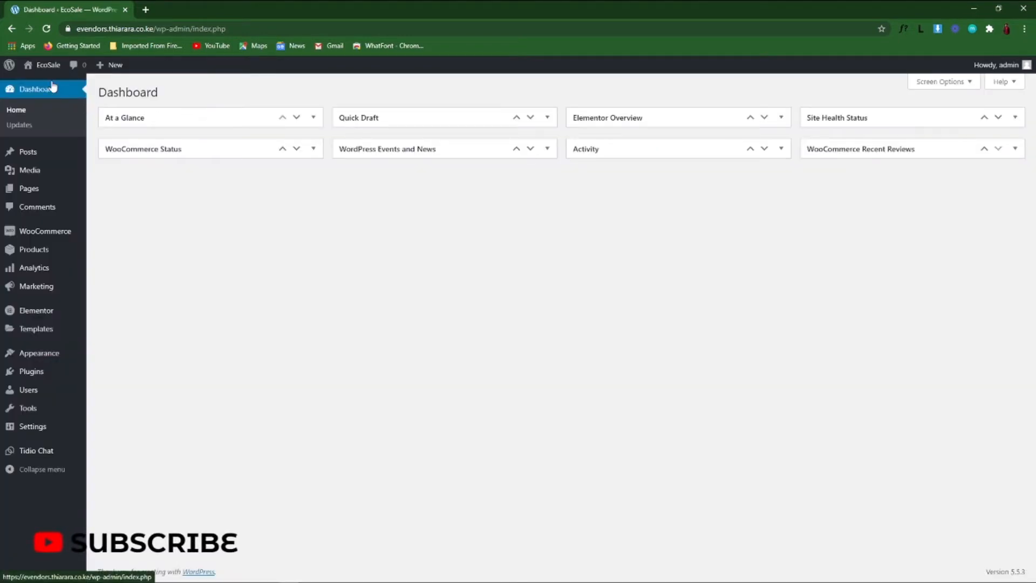
# - Search the WordPress plugins for "simple sticky add to cart", and install and activate Simple Sticky Add To Cart For WooCommerce
pyautogui.moveTo(24, 374)
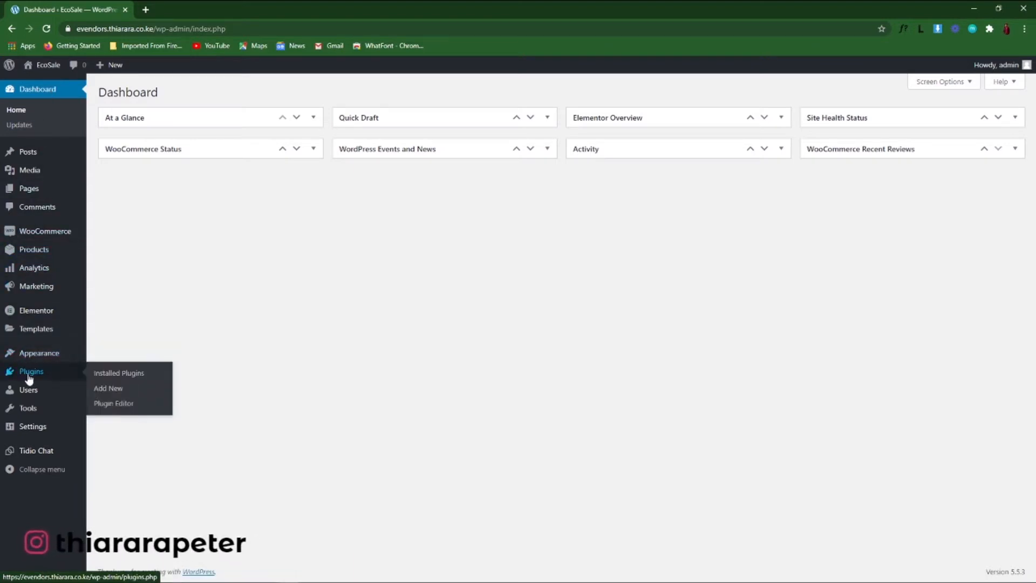
pyautogui.click(108, 394)
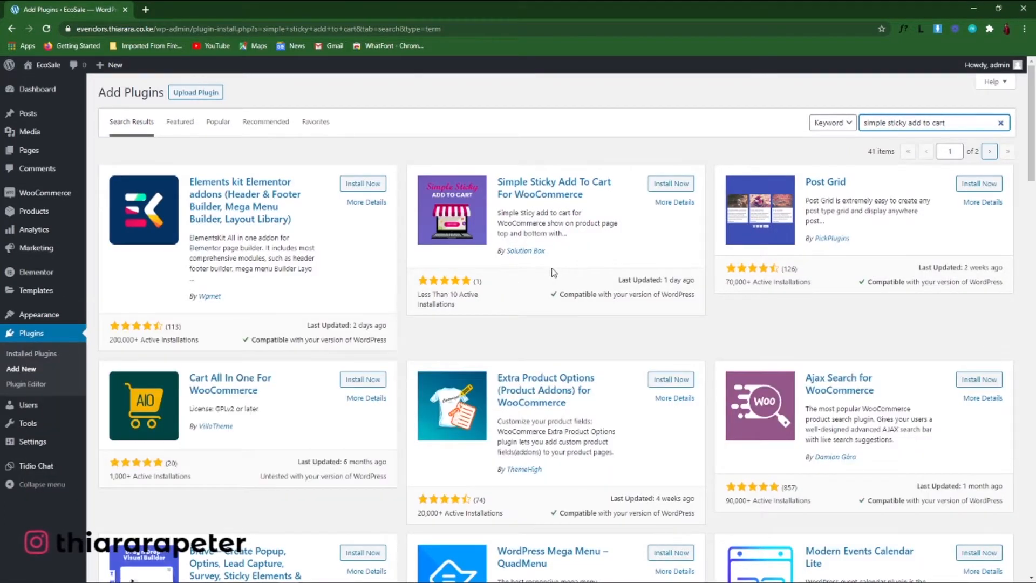
pyautogui.moveTo(505, 295); pyautogui.dragTo(422, 287)
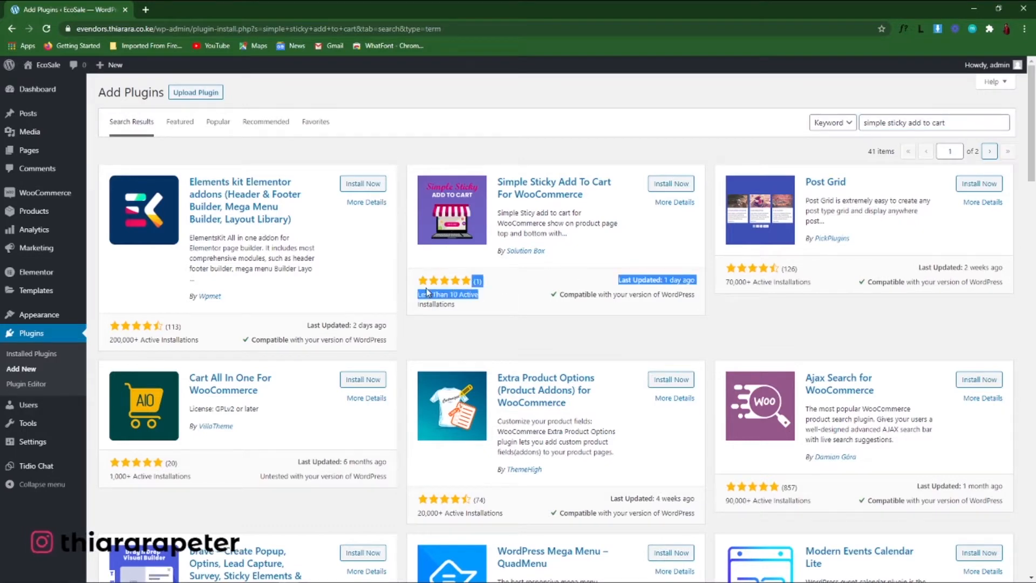
pyautogui.click(484, 300)
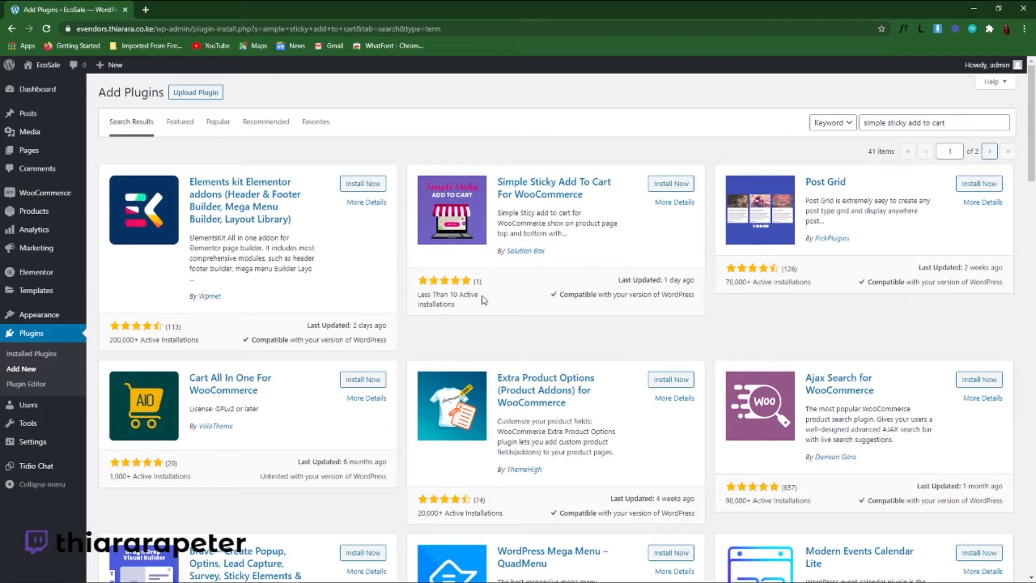
pyautogui.moveTo(605, 285); pyautogui.dragTo(699, 281)
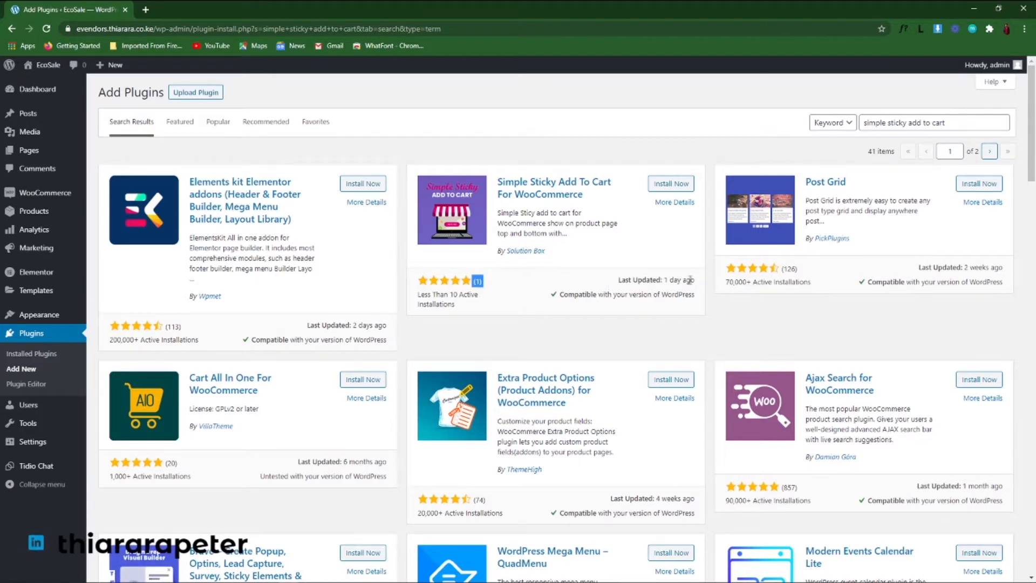
pyautogui.click(670, 186)
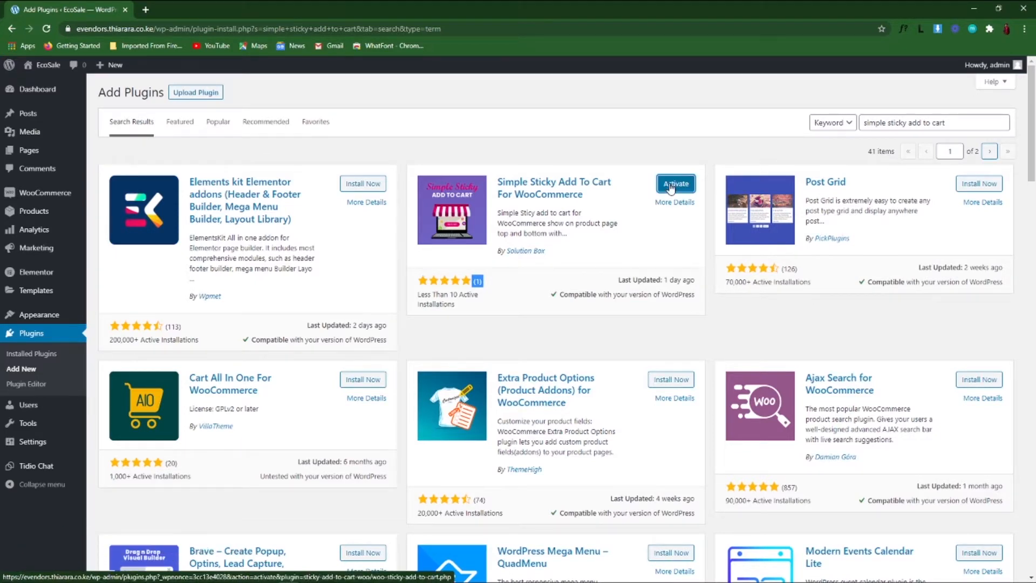
pyautogui.click(670, 185)
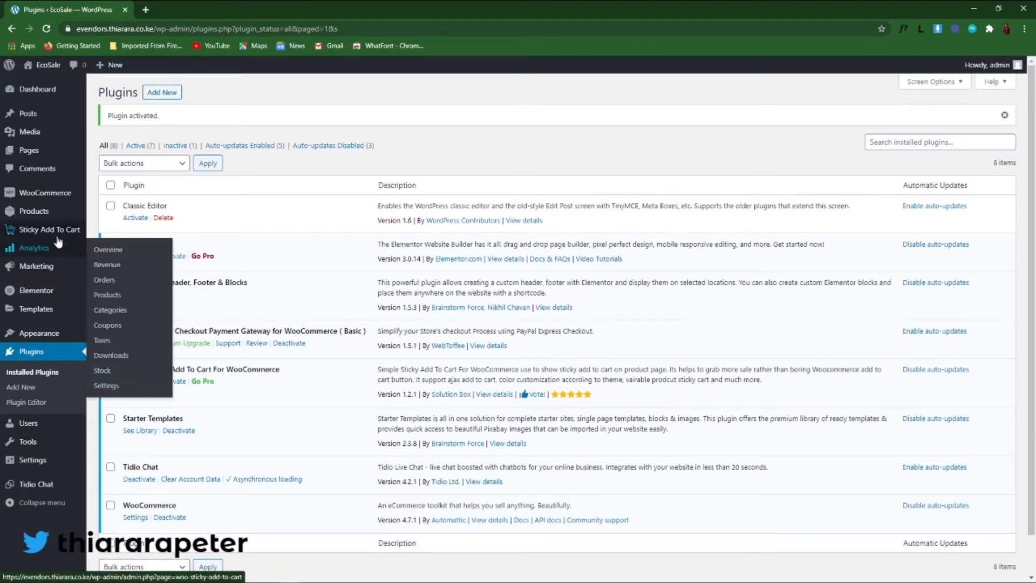
# - Open the Sticky Add To Cart plugin's Design settings, and open the store's Anti-aging Face Cream page in a new tab
pyautogui.moveTo(49, 118)
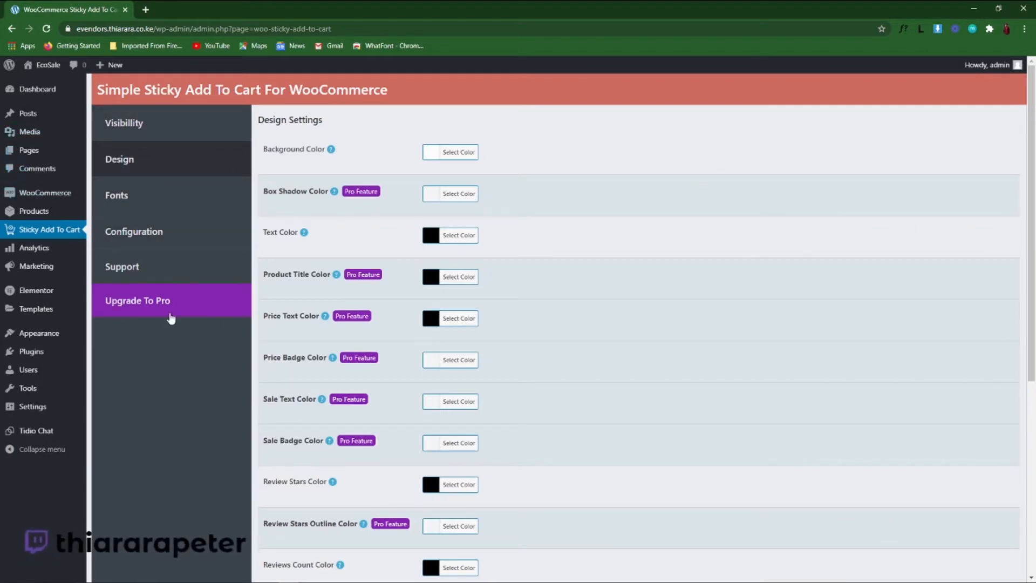
pyautogui.moveTo(50, 70)
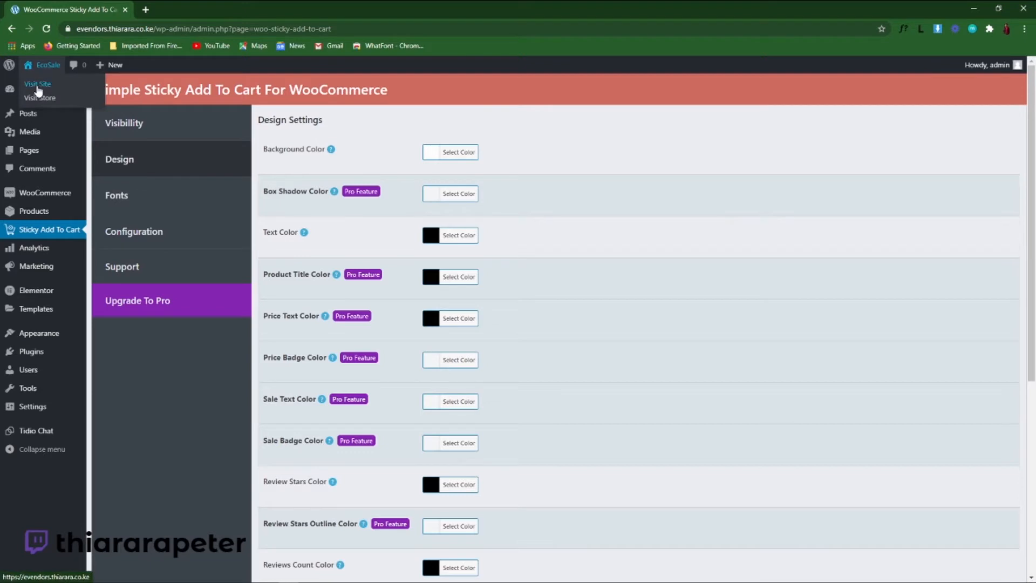
pyautogui.rightClick(39, 88)
pyautogui.click(57, 93)
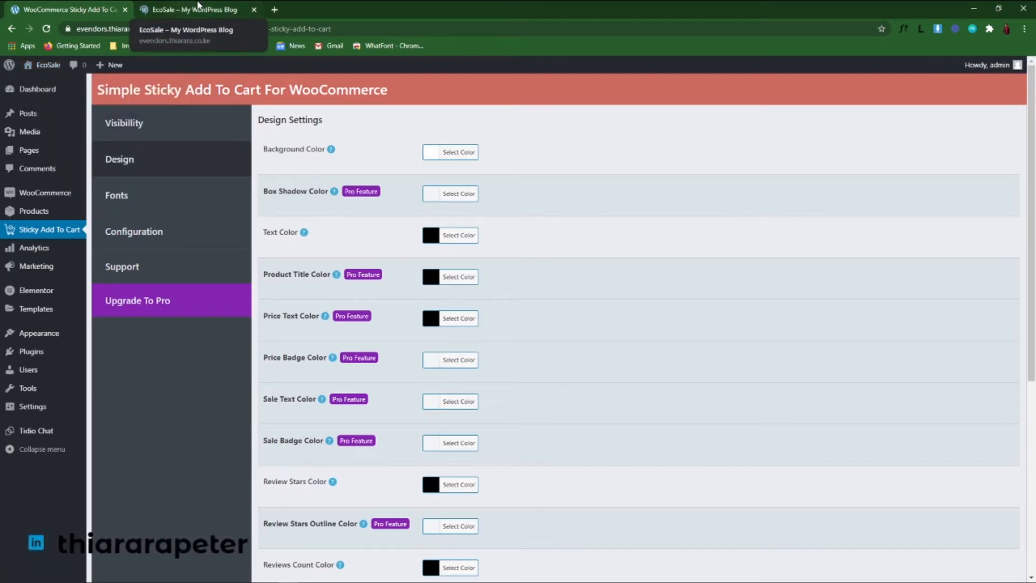
pyautogui.click(197, 7)
pyautogui.scroll(-8, 563, 326)
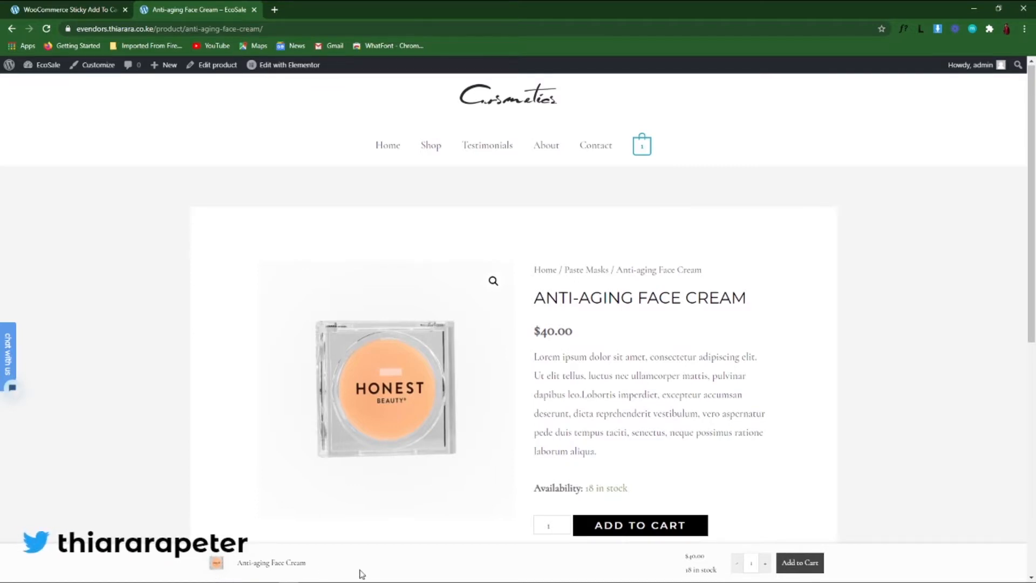
# - Examine the stock, quantity, product name and thumbnail elements of the sticky bar on the Anti-aging Face Cream page
pyautogui.moveTo(686, 556); pyautogui.dragTo(724, 576)
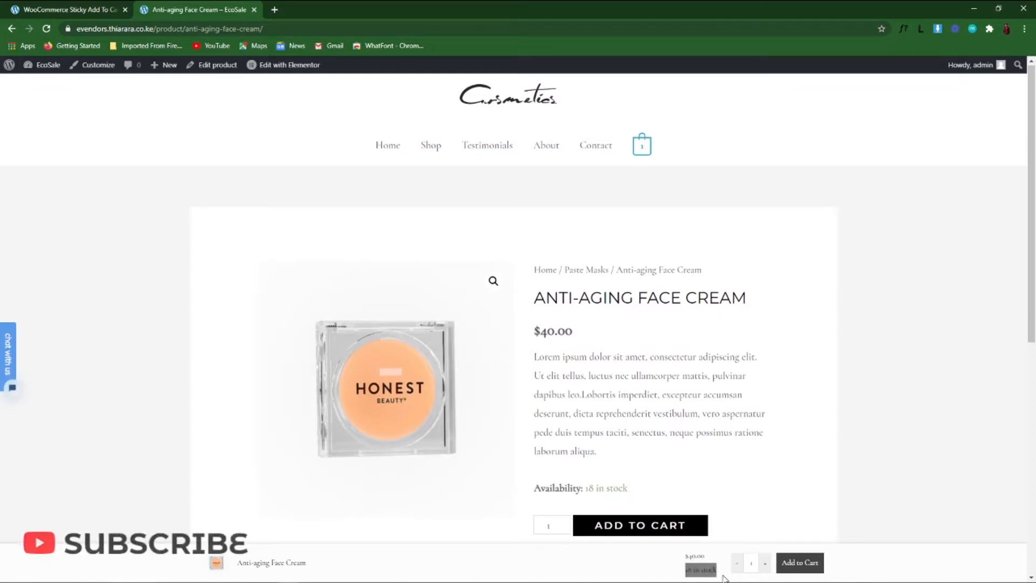
pyautogui.click(751, 563)
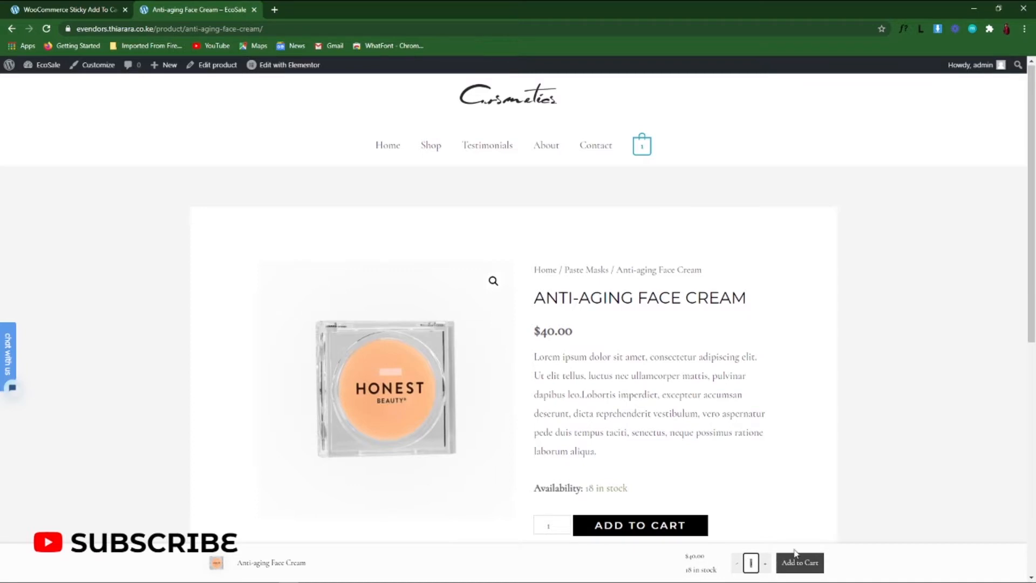
pyautogui.click(467, 566)
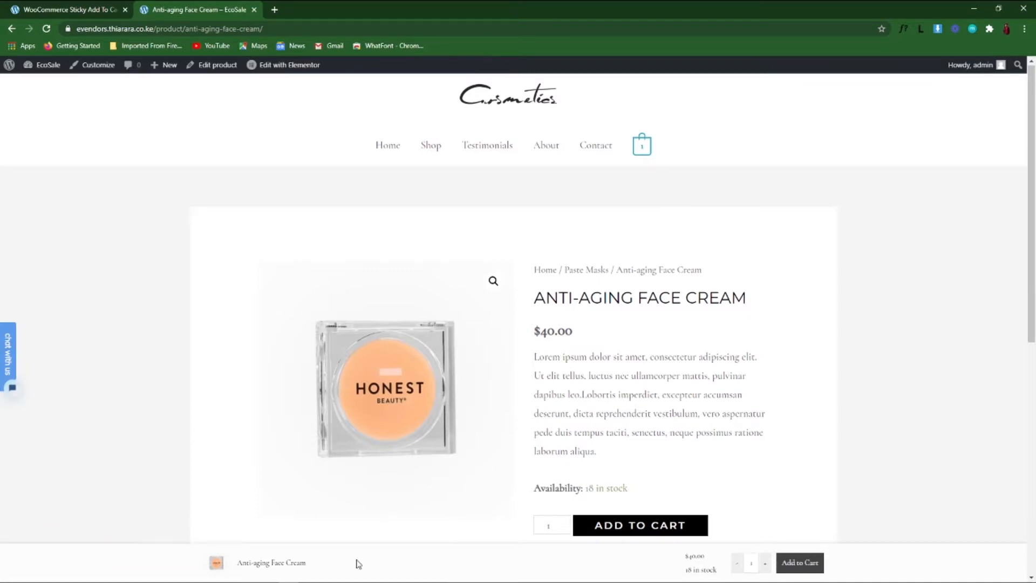
pyautogui.moveTo(313, 564); pyautogui.dragTo(247, 569)
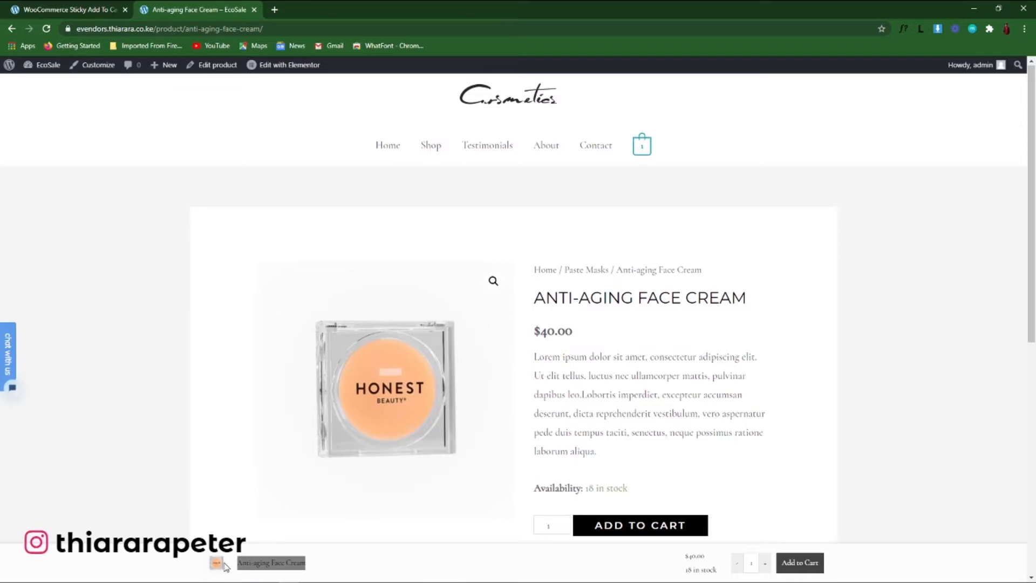
pyautogui.moveTo(227, 565); pyautogui.dragTo(203, 563)
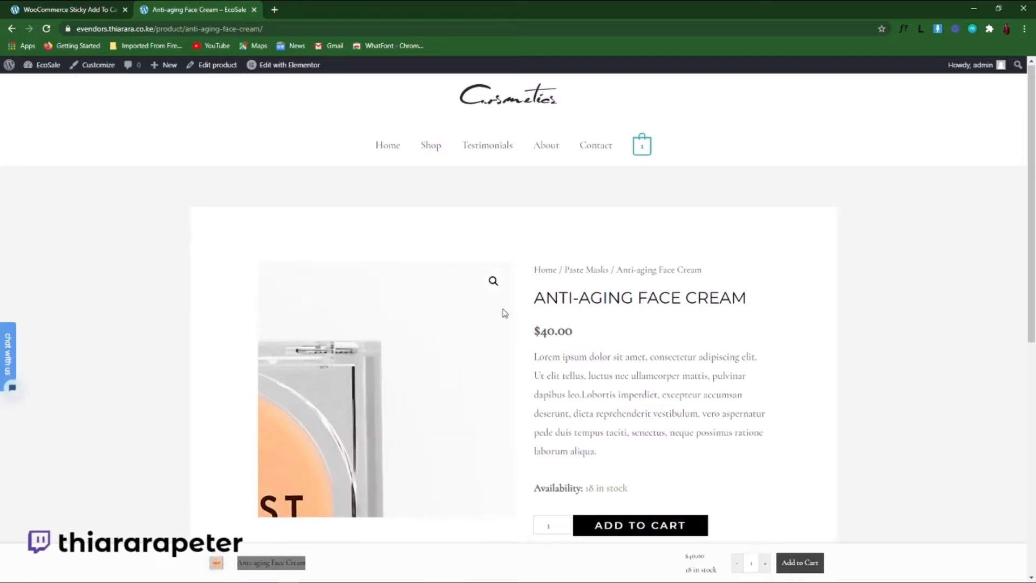
pyautogui.scroll(-8, 569, 331)
pyautogui.scroll(2, 569, 339)
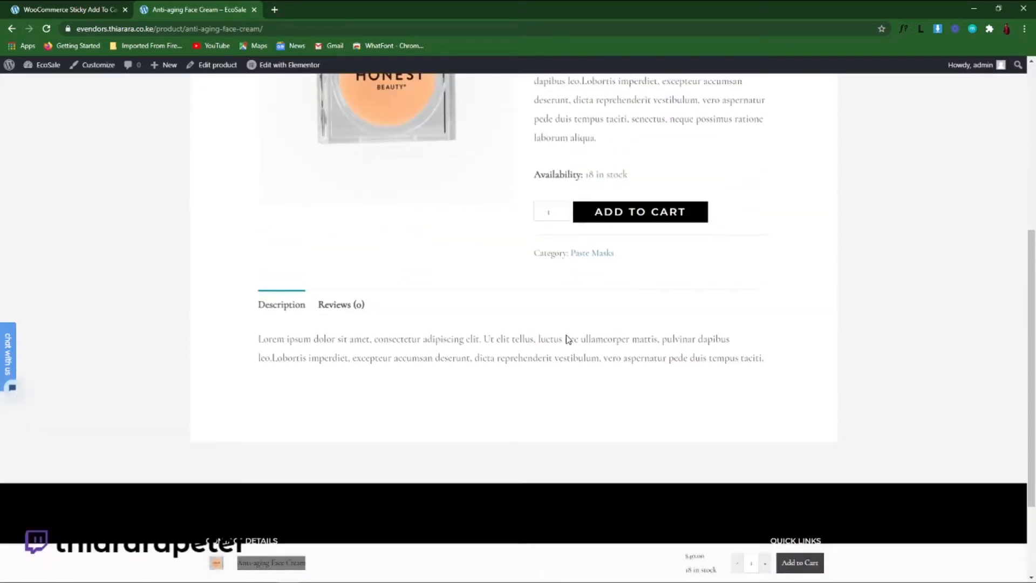
pyautogui.click(751, 563)
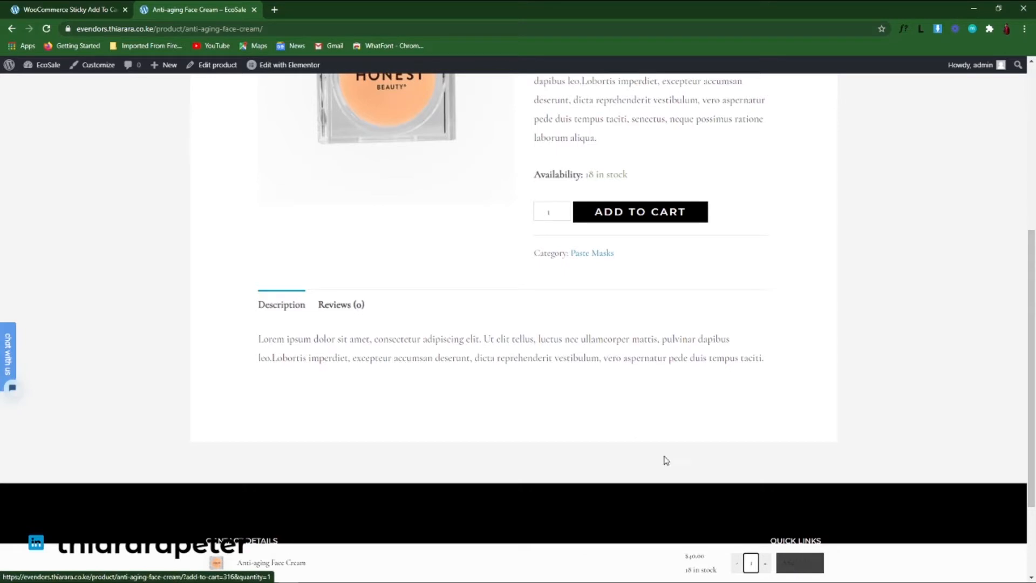
# - Open the plugin's Visibility settings and check how the sticky bar behaves while scrolling the Anti-aging Face Cream page
pyautogui.click(64, 10)
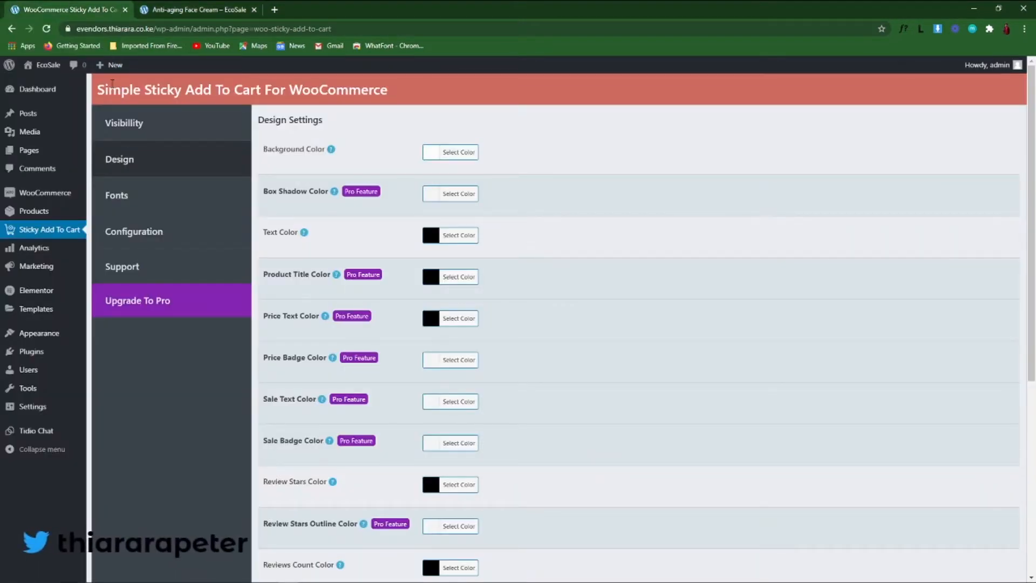
pyautogui.click(136, 124)
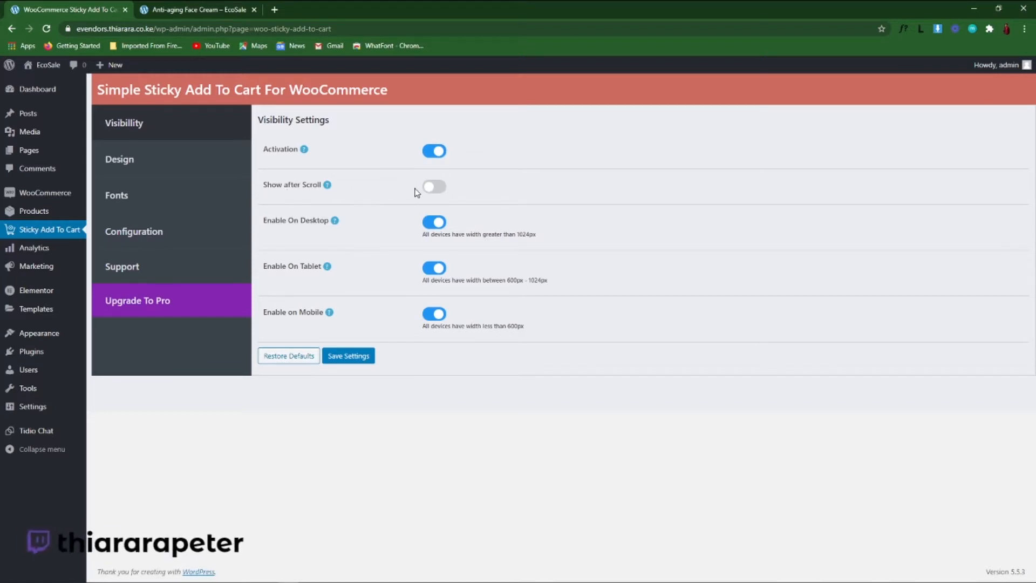
pyautogui.click(200, 10)
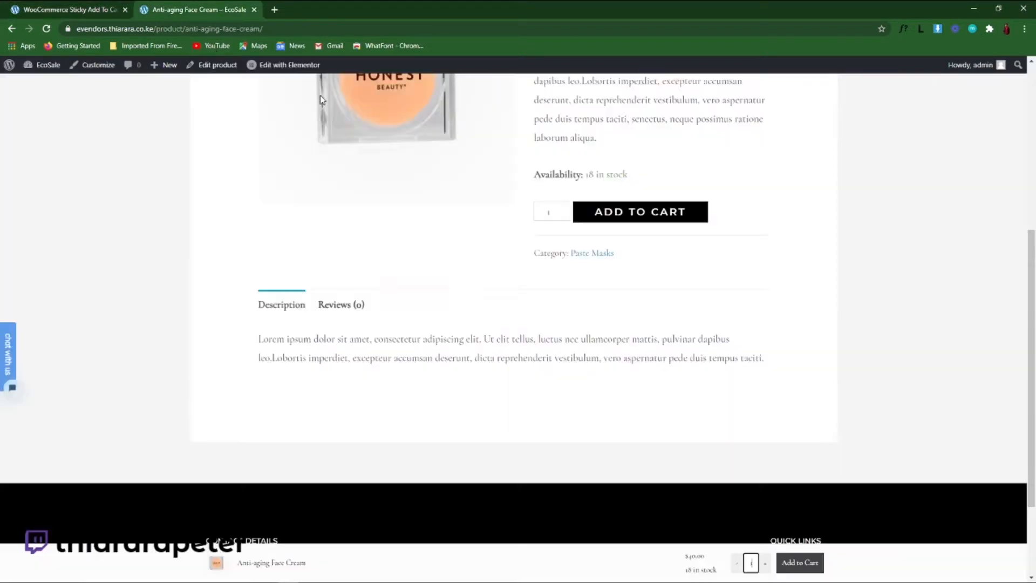
pyautogui.scroll(-3, 546, 441)
pyautogui.scroll(7, 543, 453)
pyautogui.scroll(2, 543, 453)
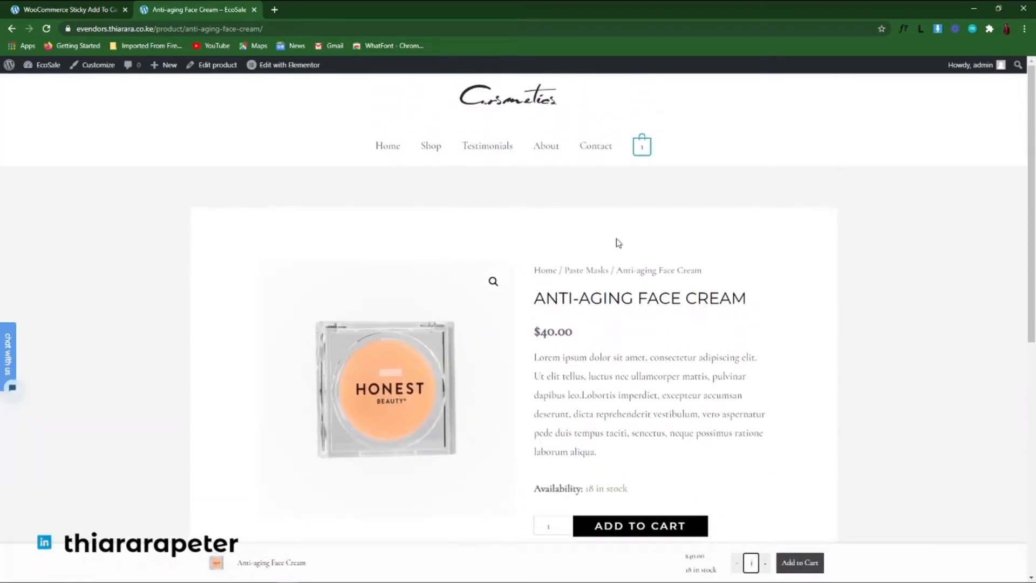
pyautogui.scroll(-5, 574, 563)
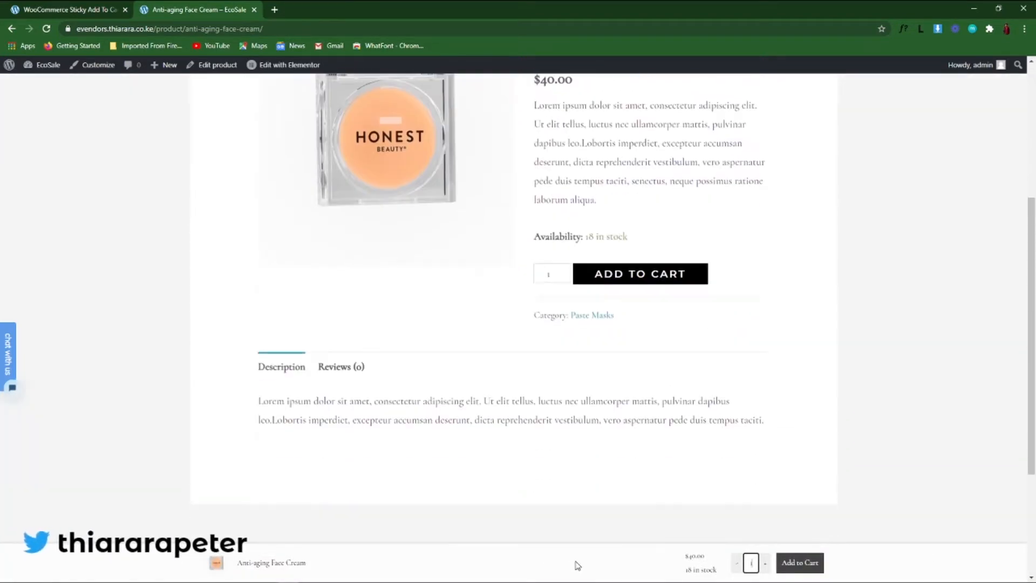
pyautogui.scroll(5, 567, 546)
# - Enable Show after Scroll in the plugin's Visibility settings and save the settings
pyautogui.click(92, 7)
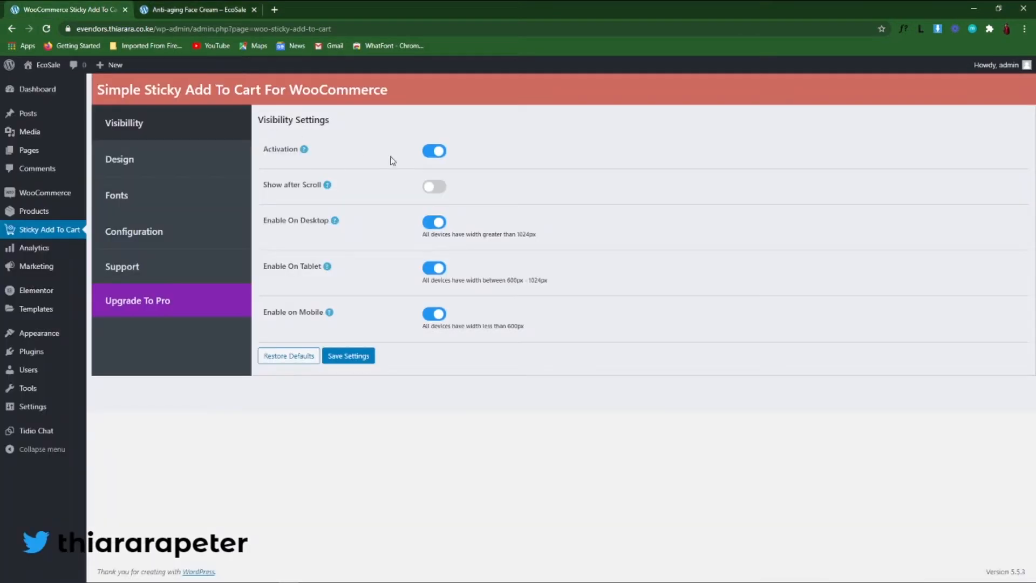
pyautogui.click(443, 192)
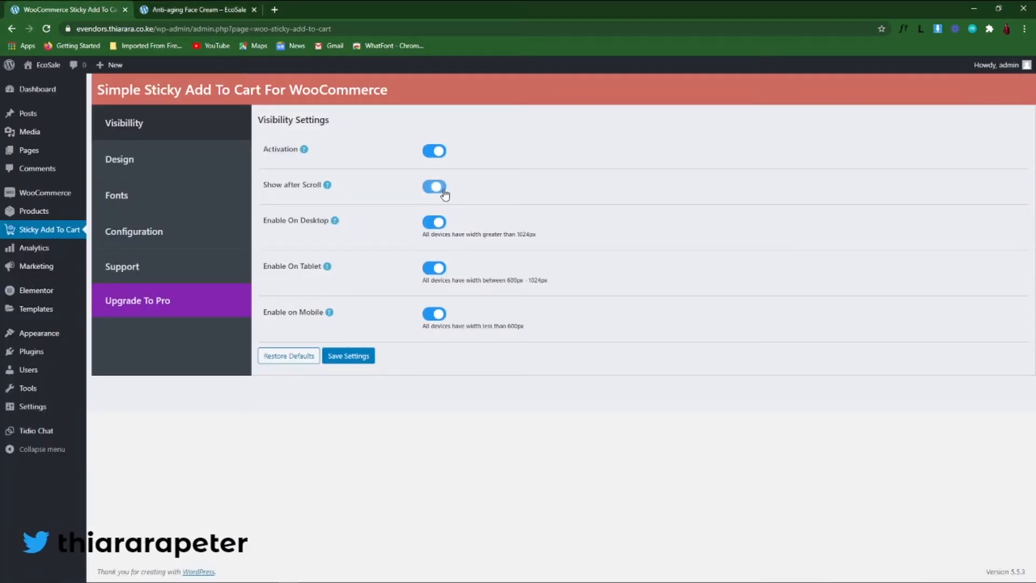
pyautogui.click(349, 356)
# - Reload the Anti-aging Face Cream page and check when the sticky bar shows while scrolling down and up
pyautogui.click(197, 9)
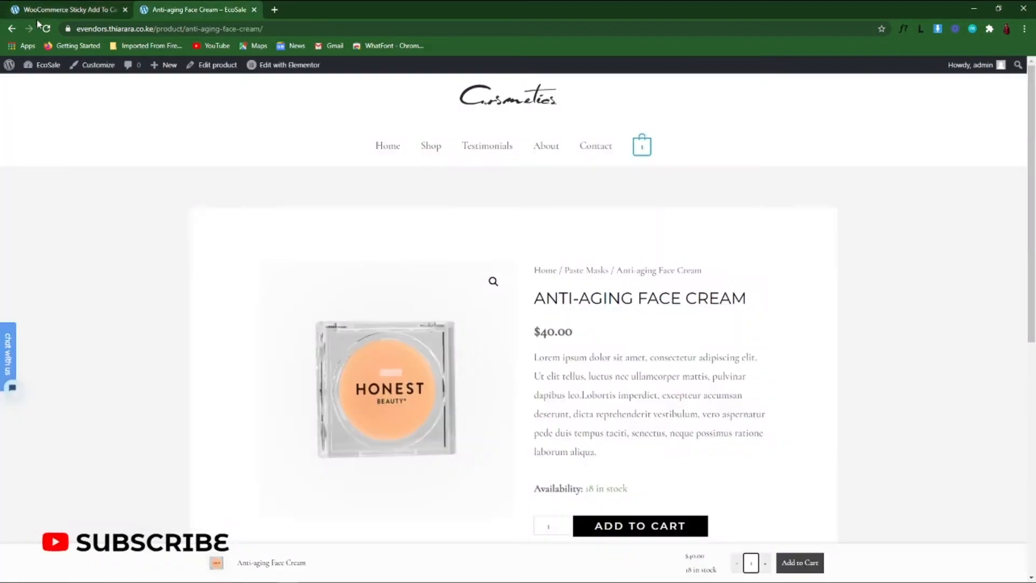
pyautogui.click(45, 28)
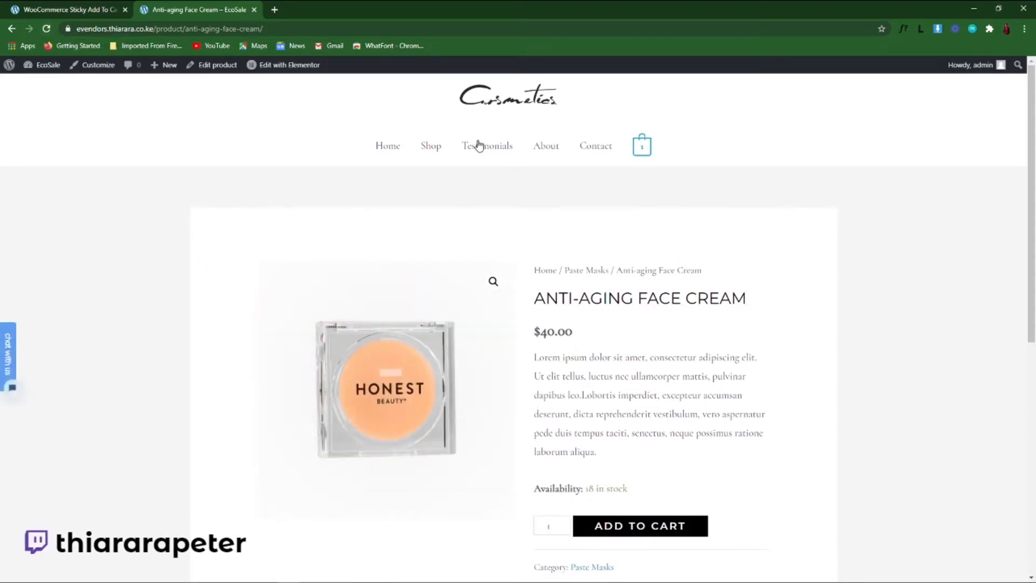
pyautogui.scroll(-5, 438, 240)
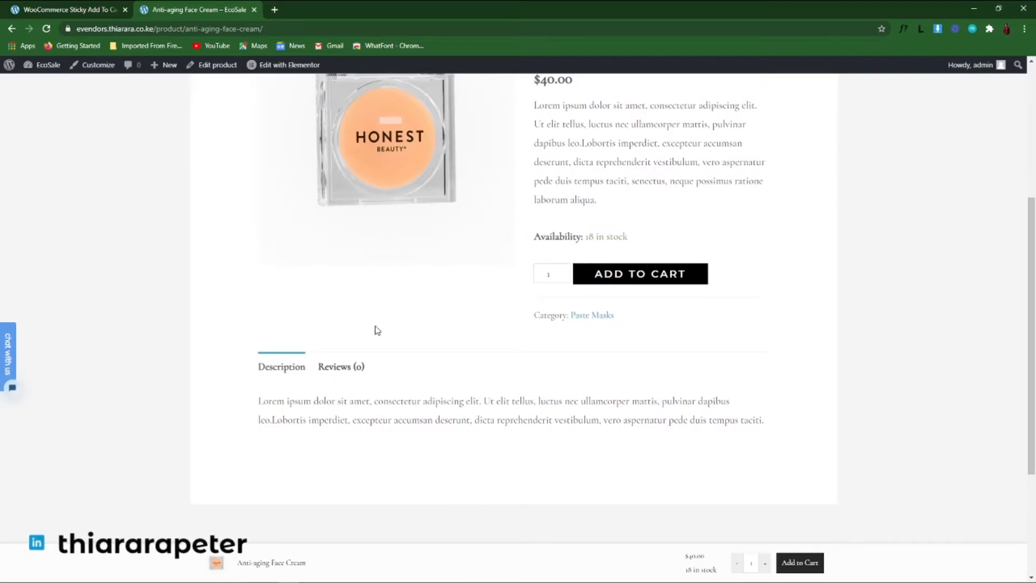
pyautogui.scroll(5, 377, 327)
pyautogui.scroll(-7, 527, 412)
pyautogui.scroll(10, 449, 275)
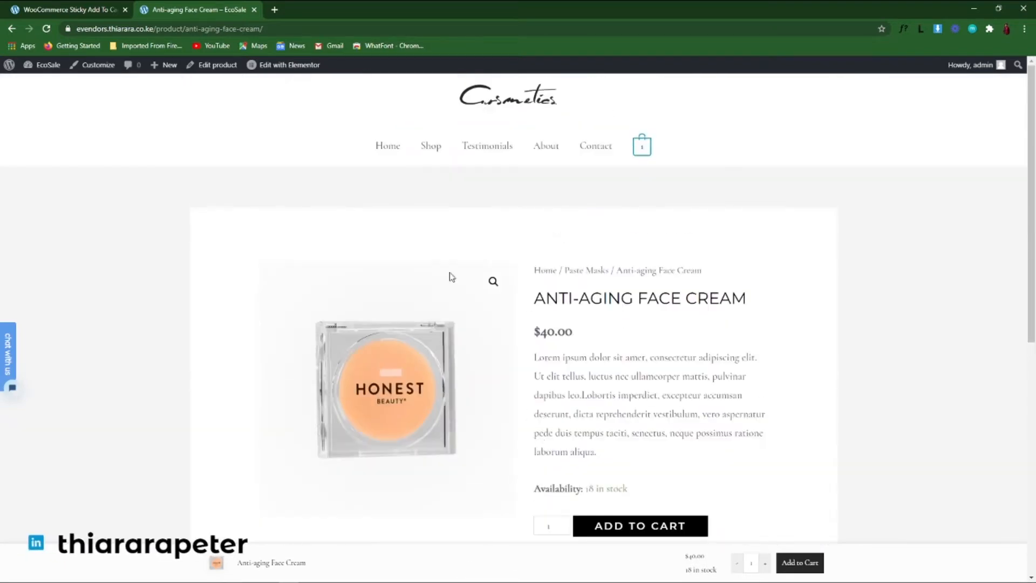
# - Switch Enable On Tablet off and back on in the plugin's Visibility settings, and save the settings
pyautogui.click(102, 9)
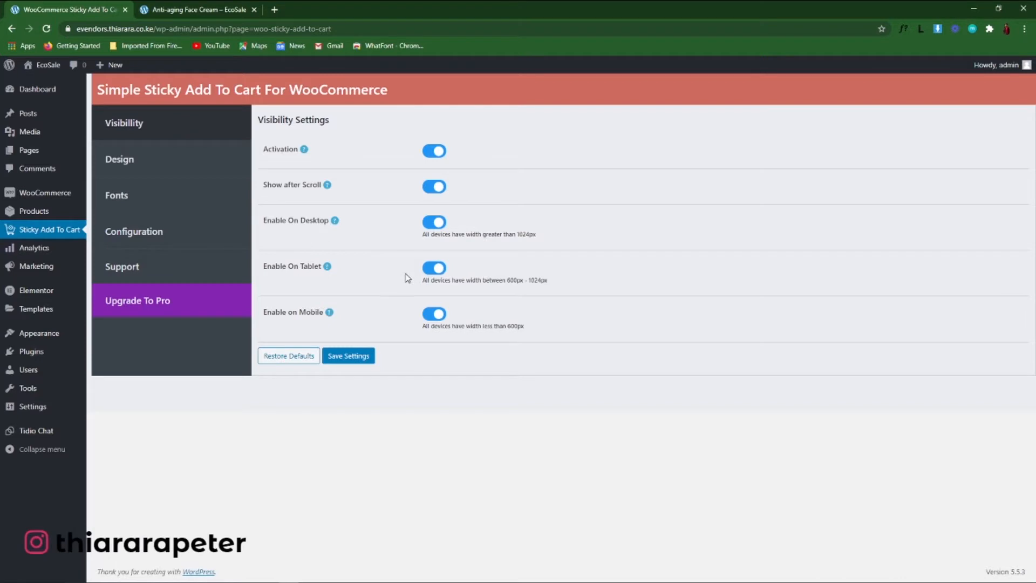
pyautogui.click(432, 268)
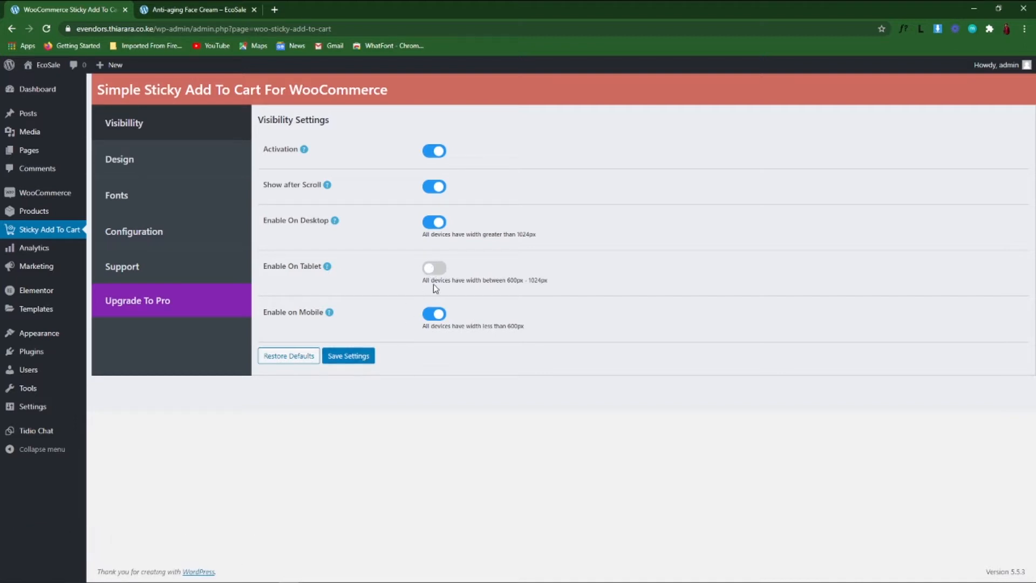
pyautogui.click(442, 270)
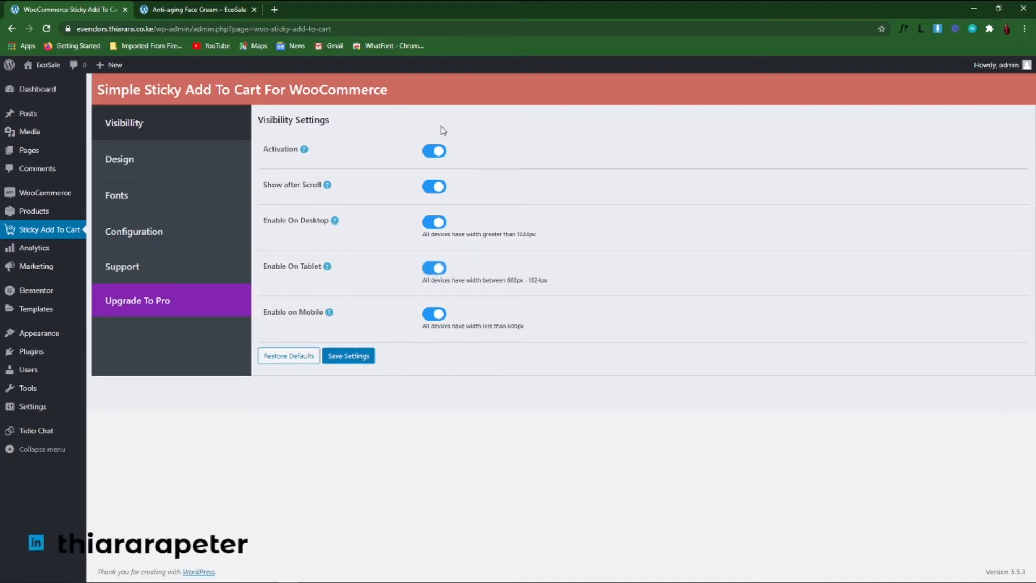
pyautogui.click(349, 356)
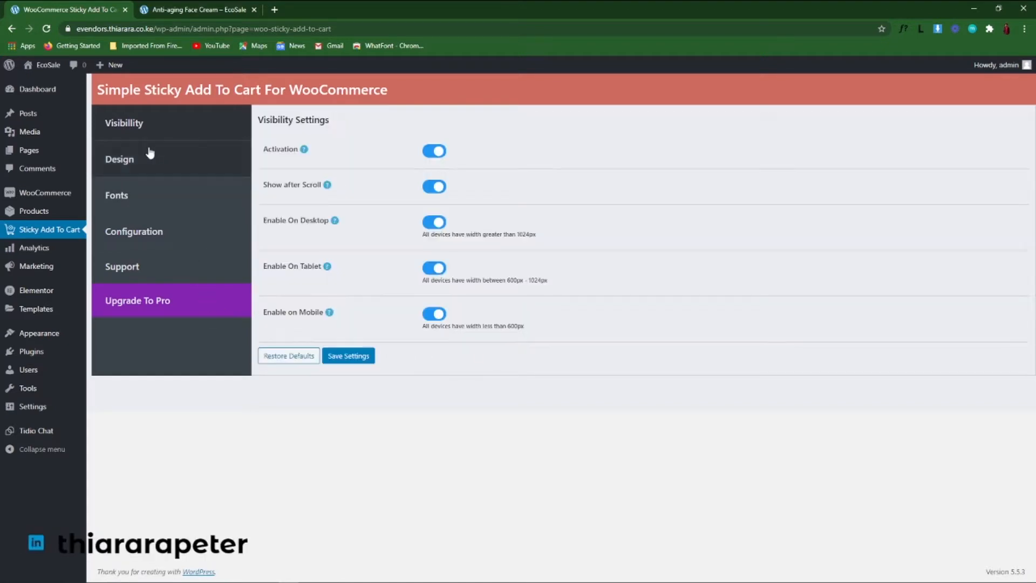
# - Set the sticky bar's Background Color to blue in the plugin's Design settings, review the remaining color options and save the settings
pyautogui.click(133, 167)
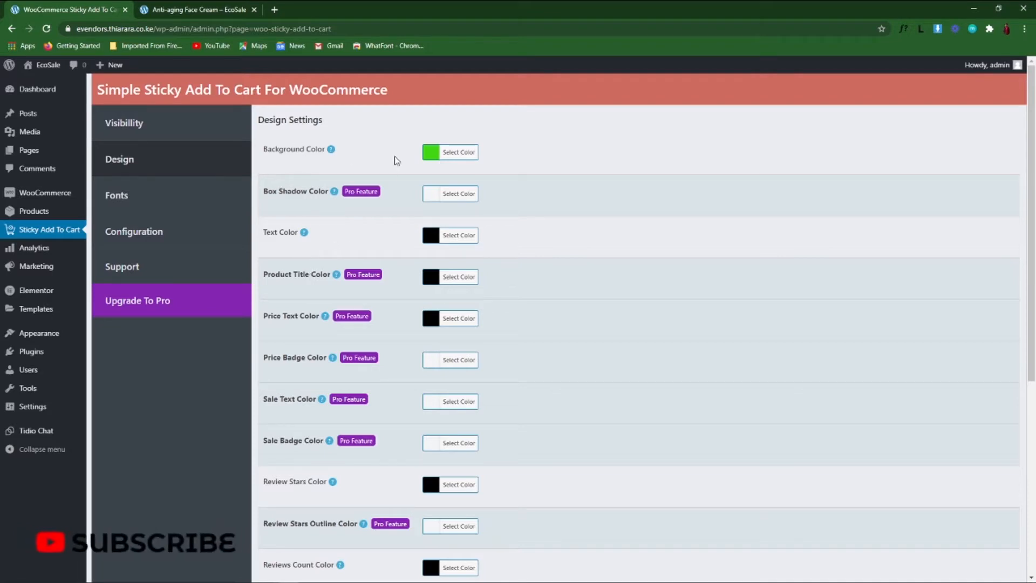
pyautogui.click(433, 153)
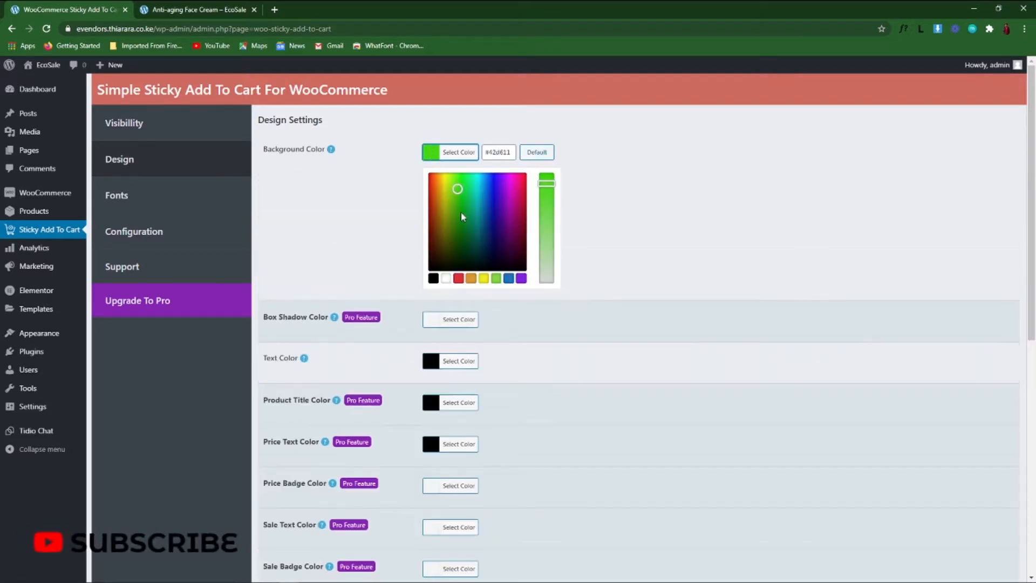
pyautogui.moveTo(501, 206)
pyautogui.mouseDown()
pyautogui.moveTo(523, 187)
pyautogui.moveTo(500, 191)
pyautogui.mouseUp()
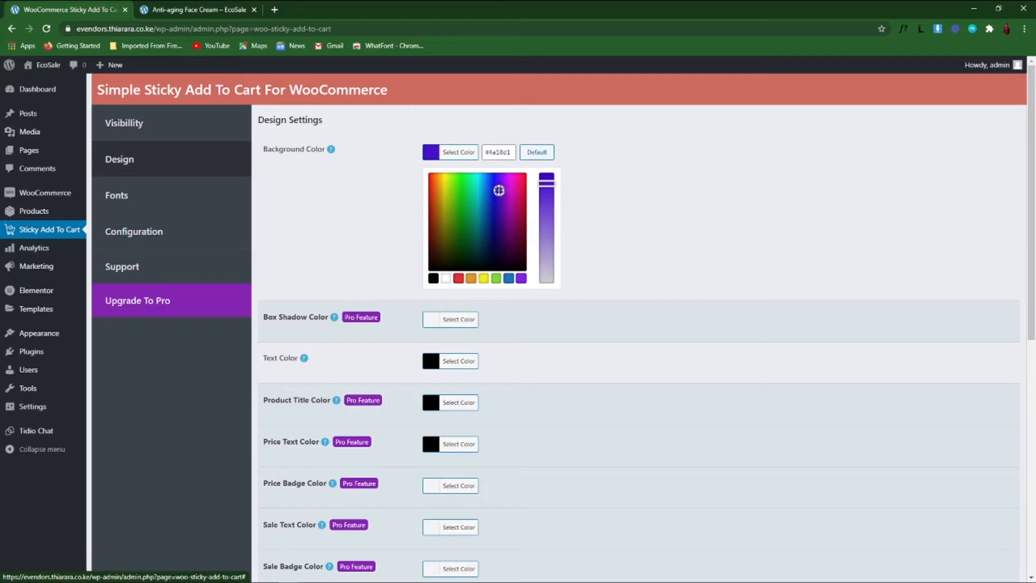
pyautogui.click(372, 180)
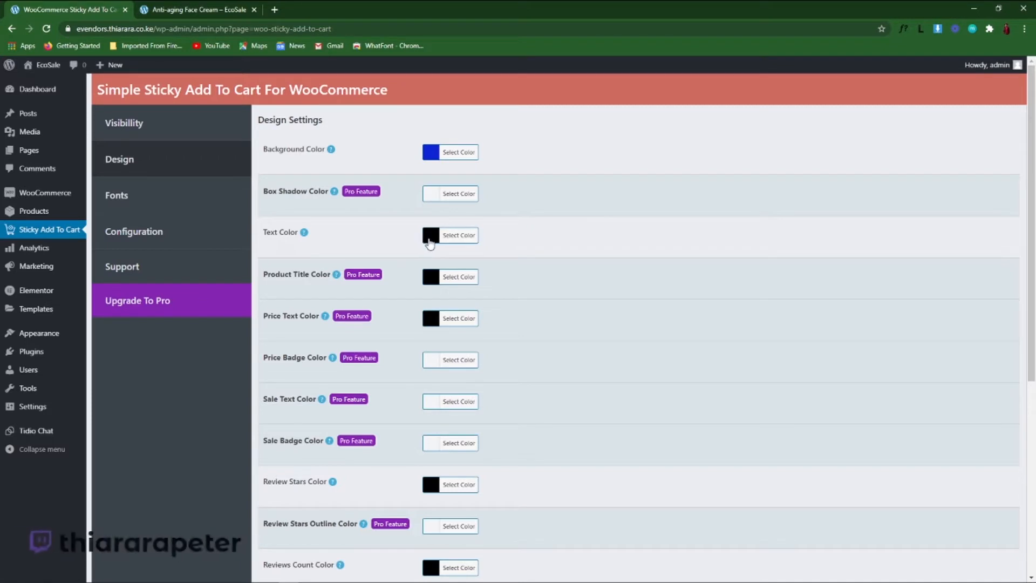
pyautogui.scroll(-2, 429, 241)
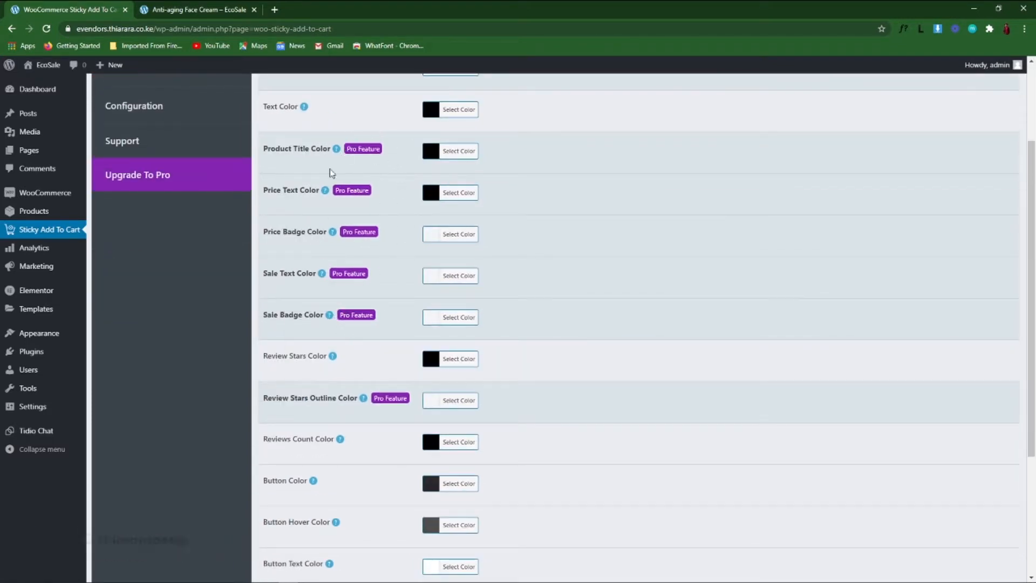
pyautogui.scroll(-2, 327, 313)
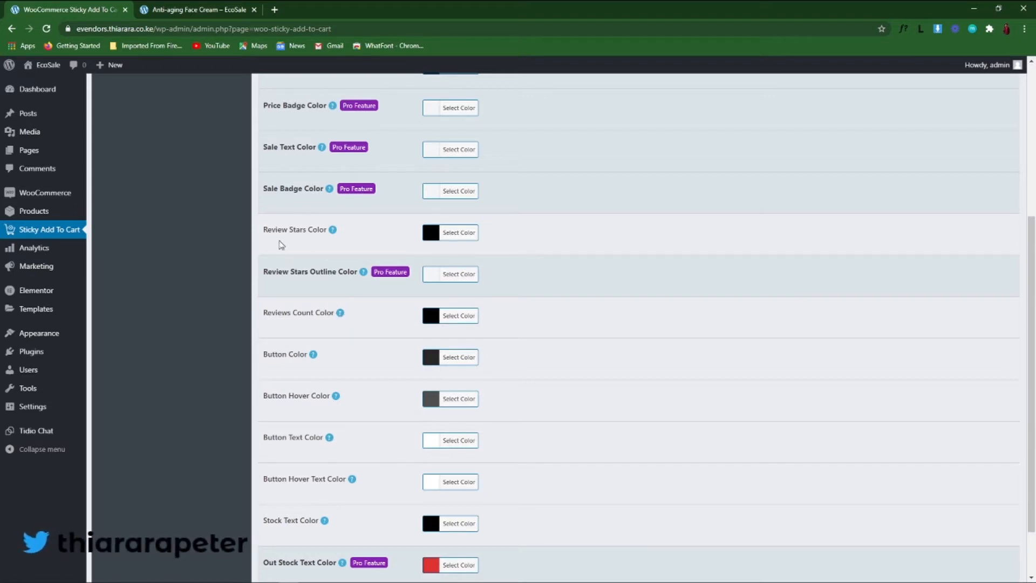
pyautogui.scroll(-1, 403, 238)
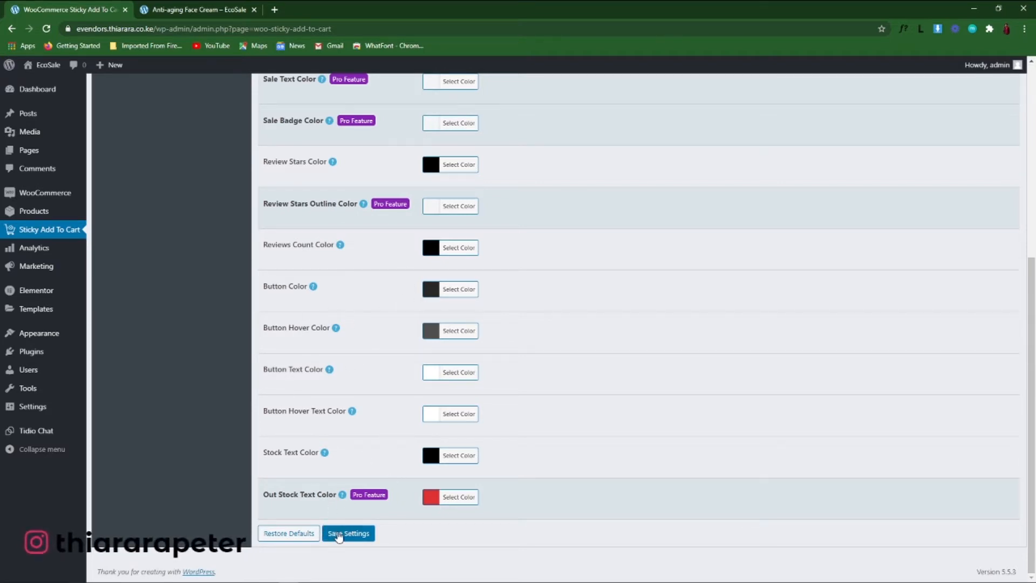
pyautogui.click(338, 534)
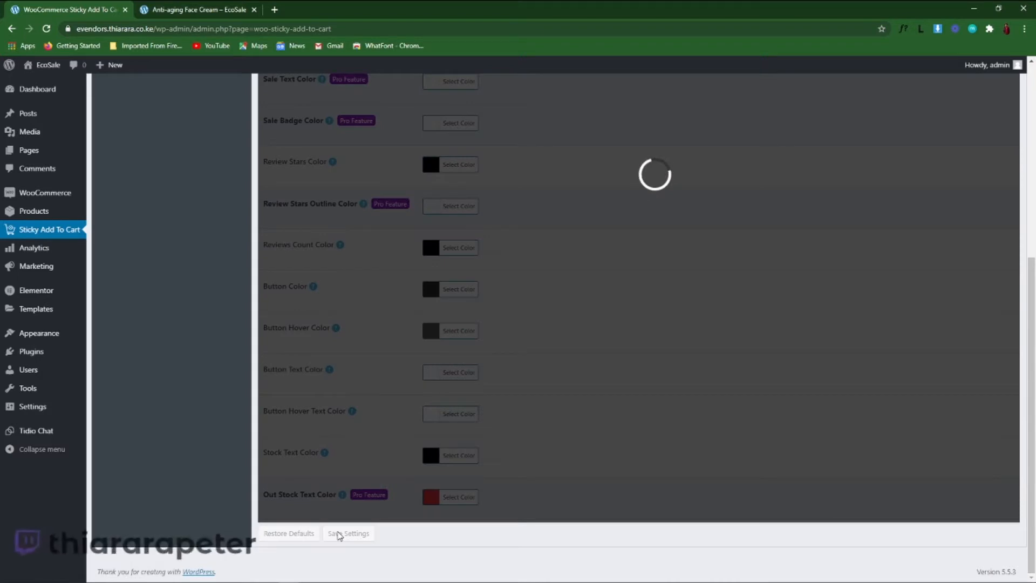
# - Glance at the sticky bar on the Anti-aging Face Cream page, and open the plugin's Fonts settings
pyautogui.click(194, 10)
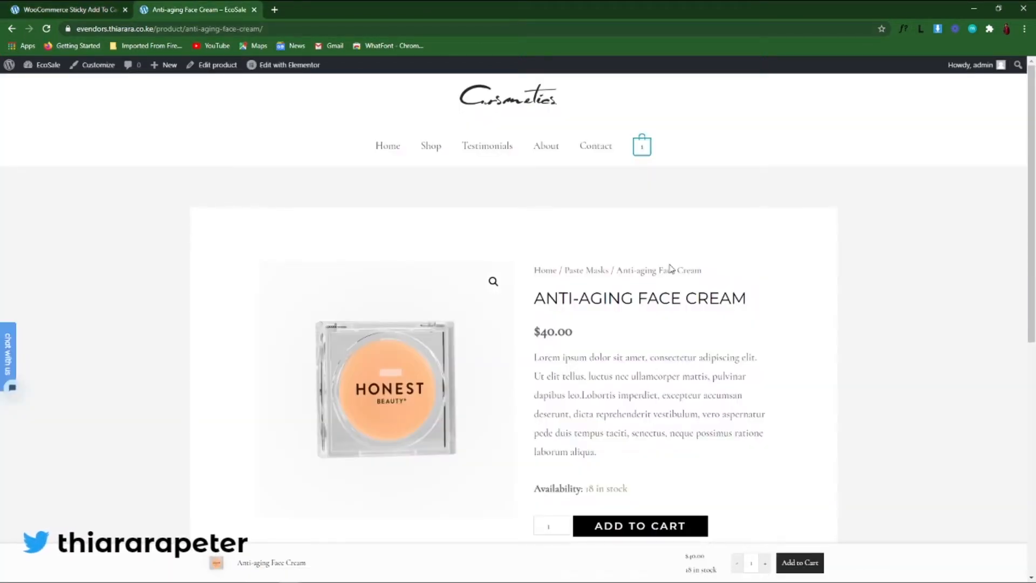
pyautogui.click(96, 12)
pyautogui.scroll(6, 296, 146)
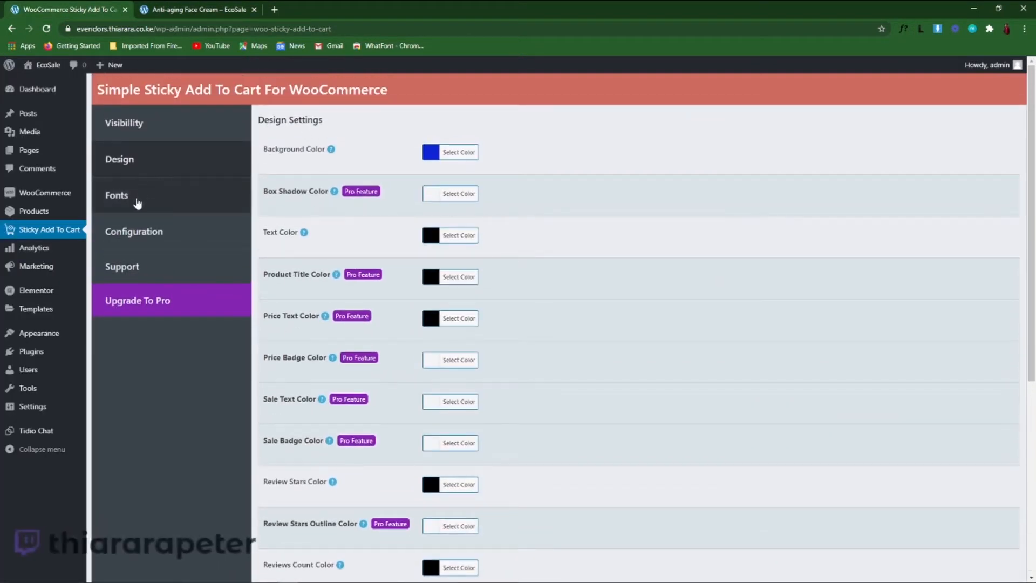
pyautogui.click(155, 208)
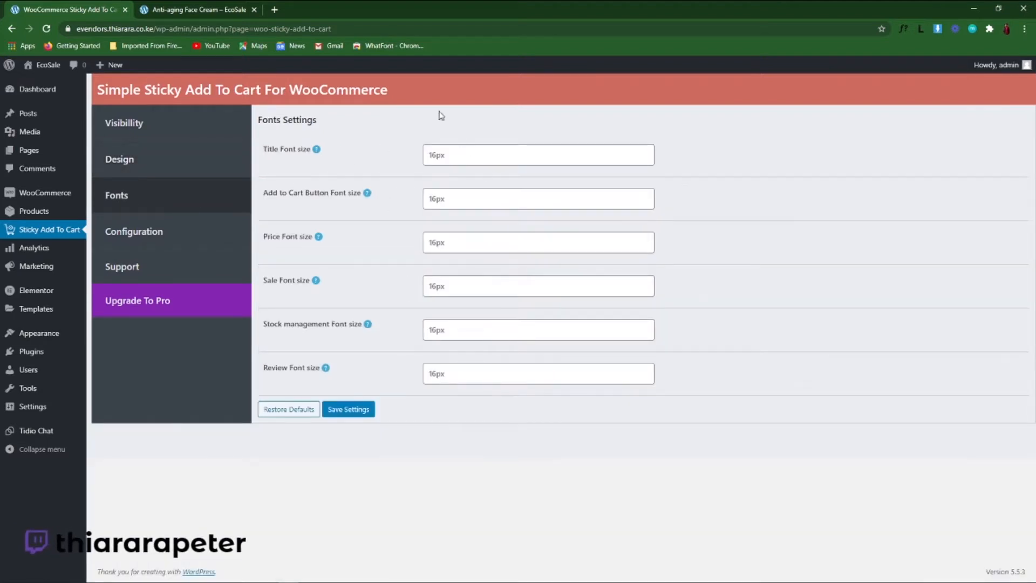
# - Narrow the browser window on the Anti-aging Face Cream page to examine the sticky bar's layout at smaller widths, and maximize the window again
pyautogui.click(221, 7)
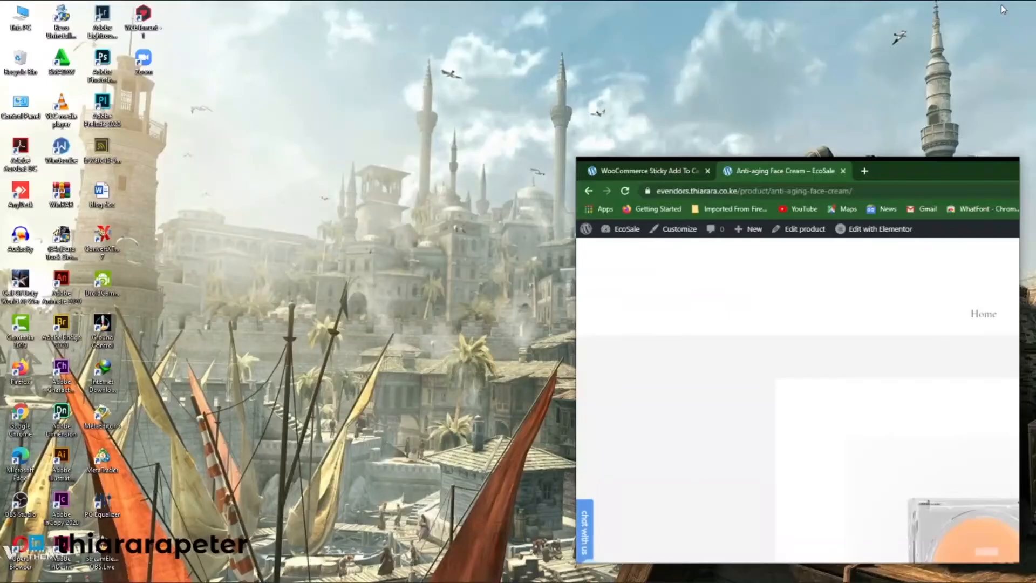
pyautogui.click(1001, 9)
pyautogui.moveTo(949, 203); pyautogui.dragTo(668, 67)
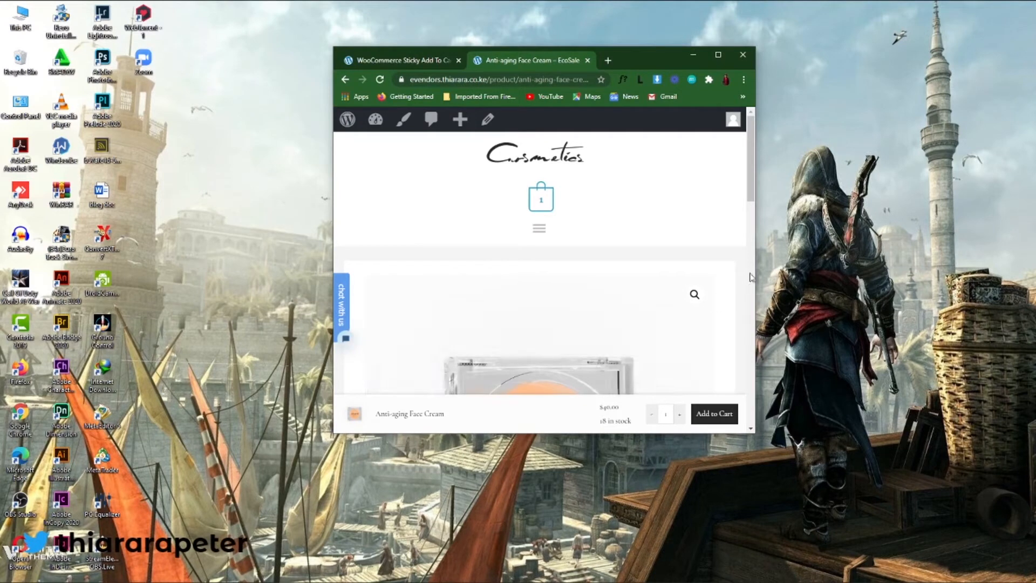
pyautogui.moveTo(756, 264); pyautogui.dragTo(603, 266)
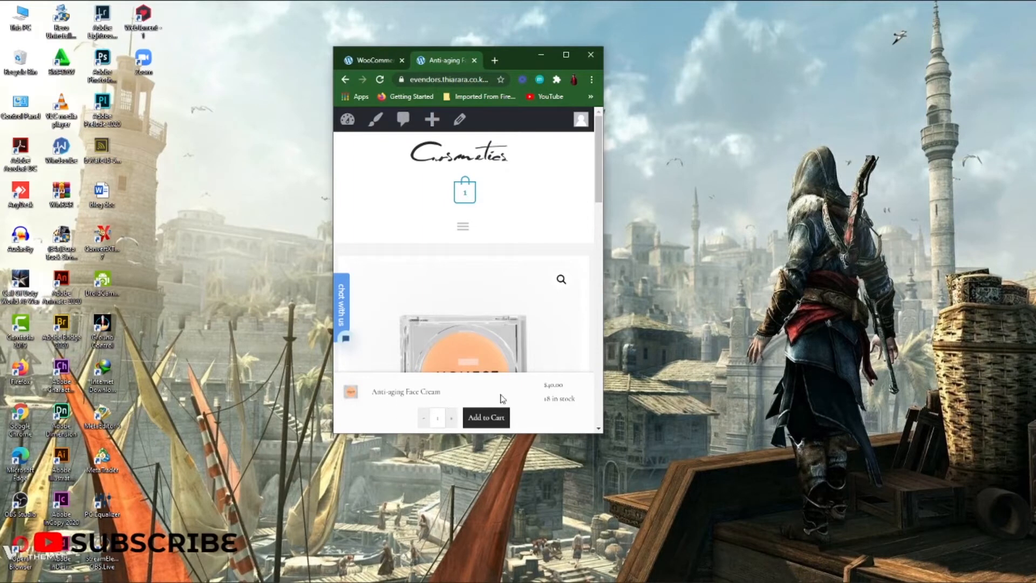
pyautogui.click(565, 54)
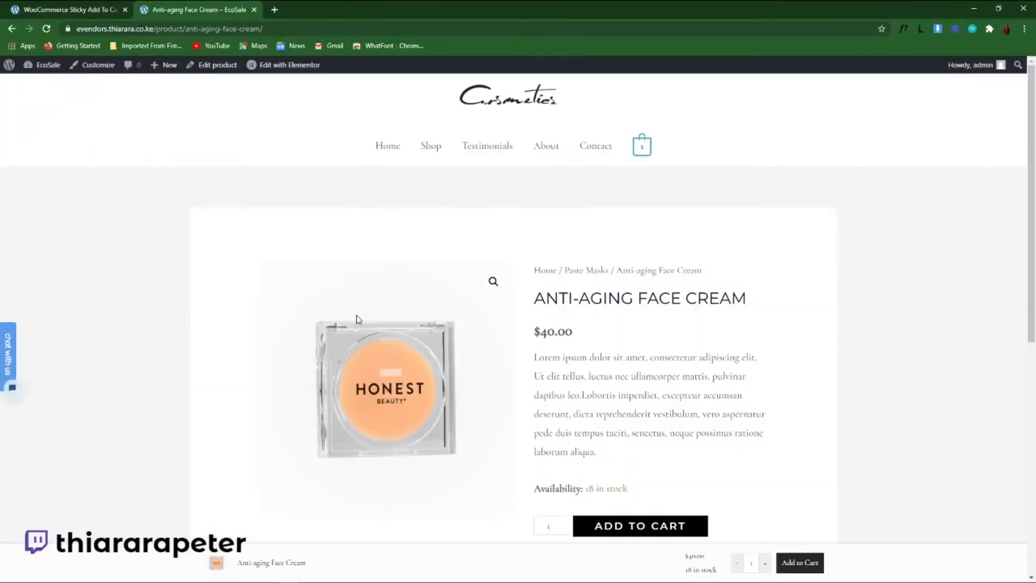
# - Set the Title Font size to 20px in the plugin's Fonts settings and save the settings
pyautogui.click(68, 9)
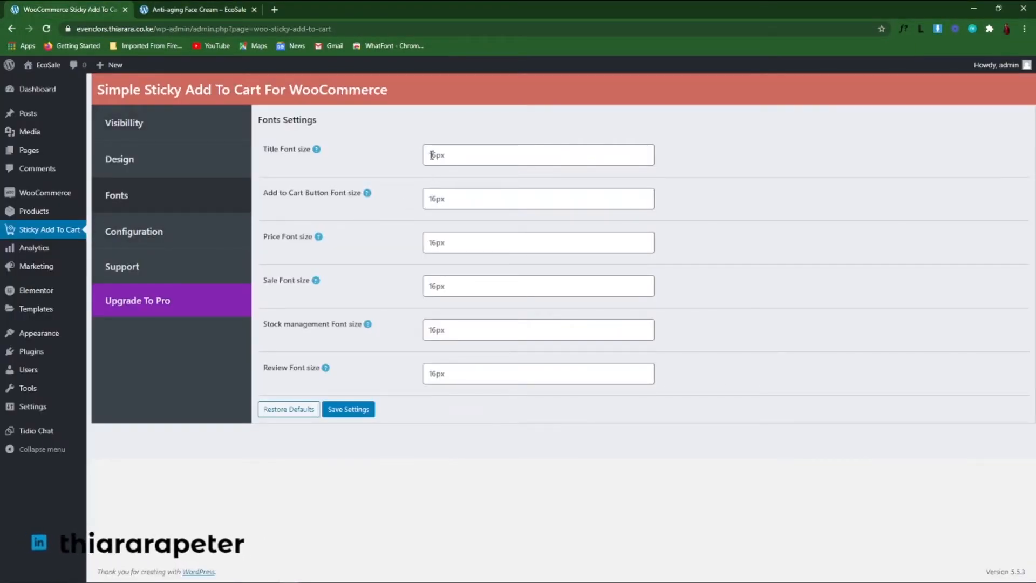
pyautogui.click(227, 9)
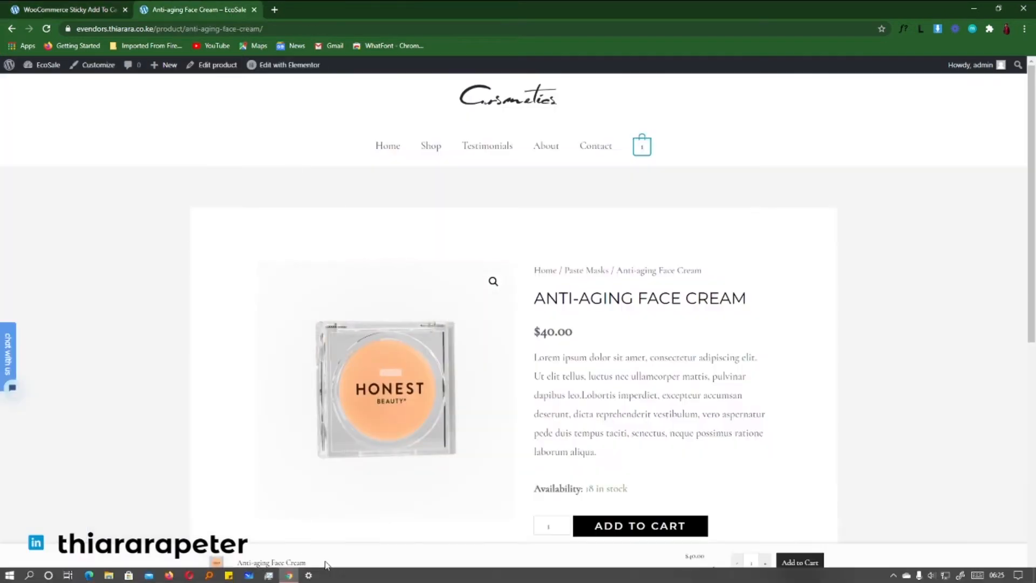
pyautogui.click(85, 10)
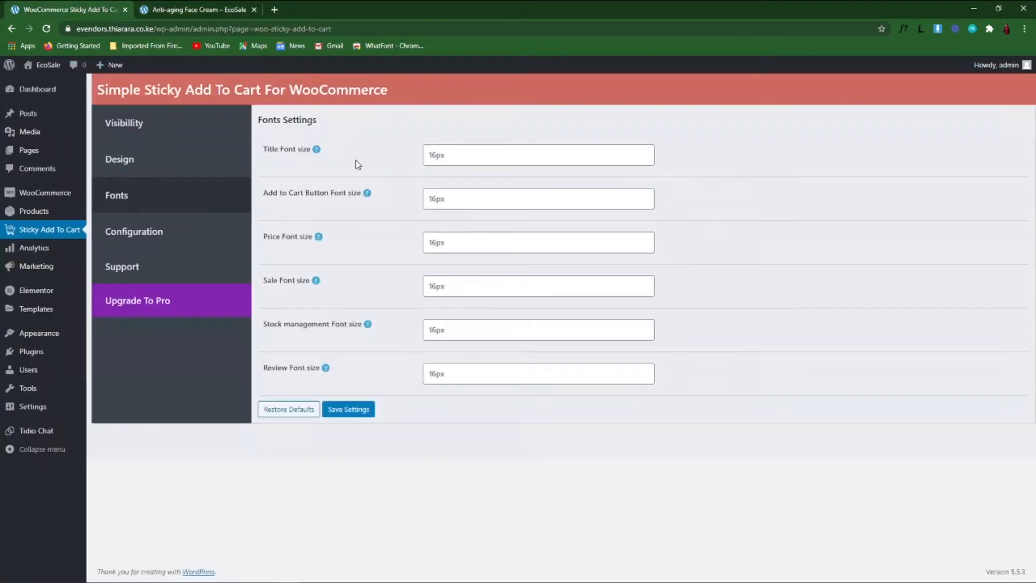
pyautogui.click(443, 155)
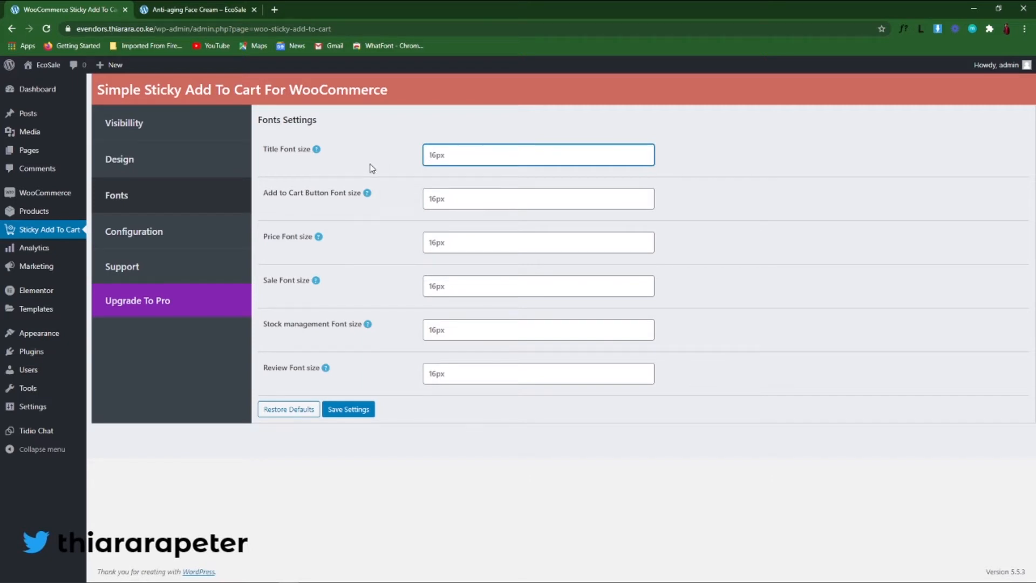
pyautogui.write('20px')
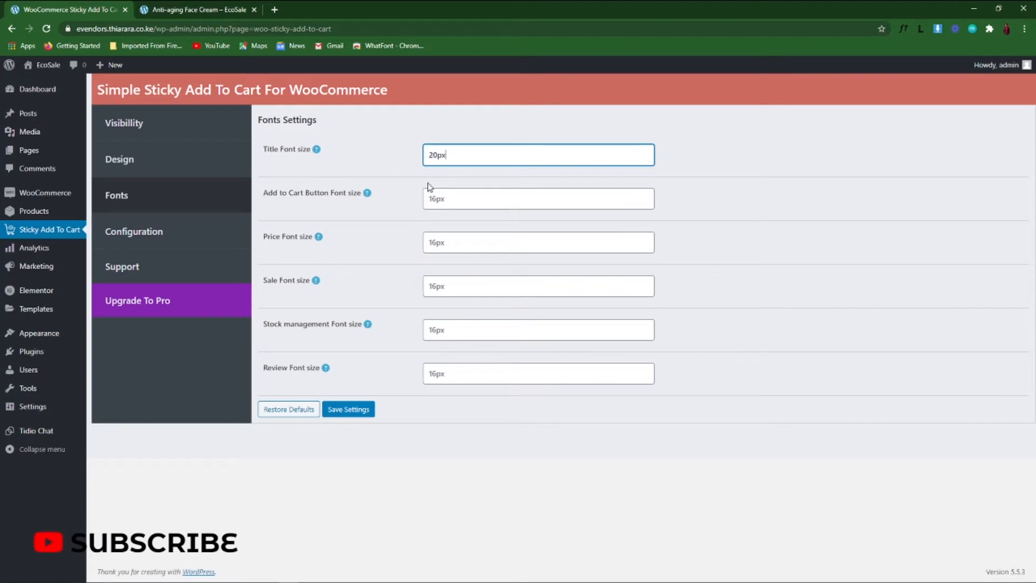
pyautogui.click(357, 405)
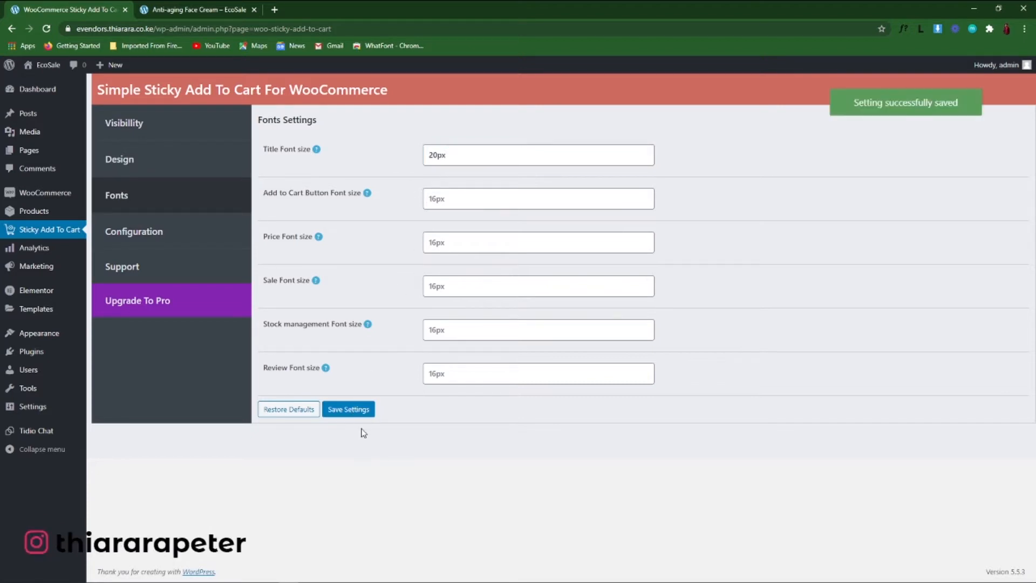
# - Reload the Anti-aging Face Cream page and check the product title's size in the sticky bar
pyautogui.click(178, 7)
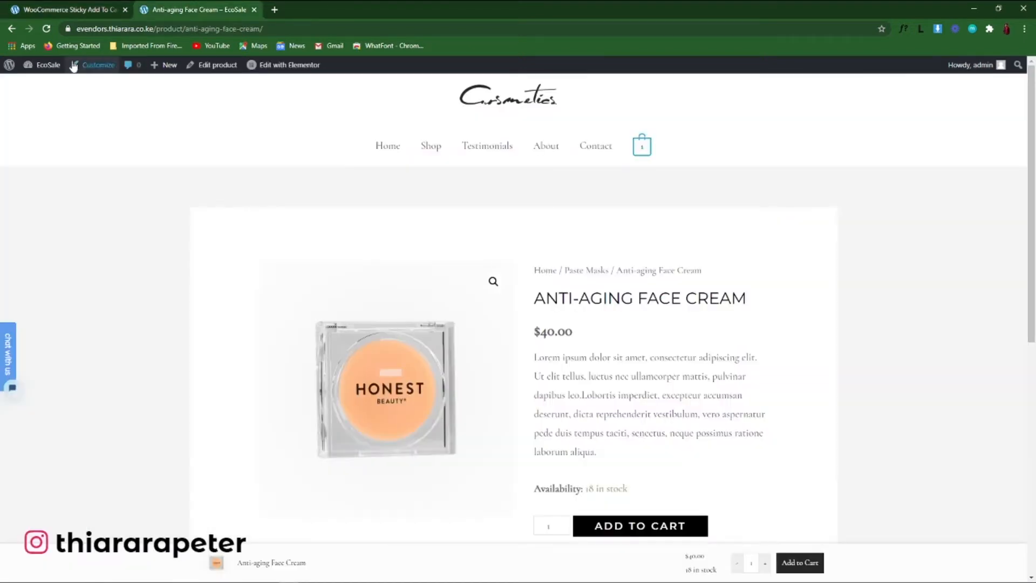
pyautogui.click(49, 28)
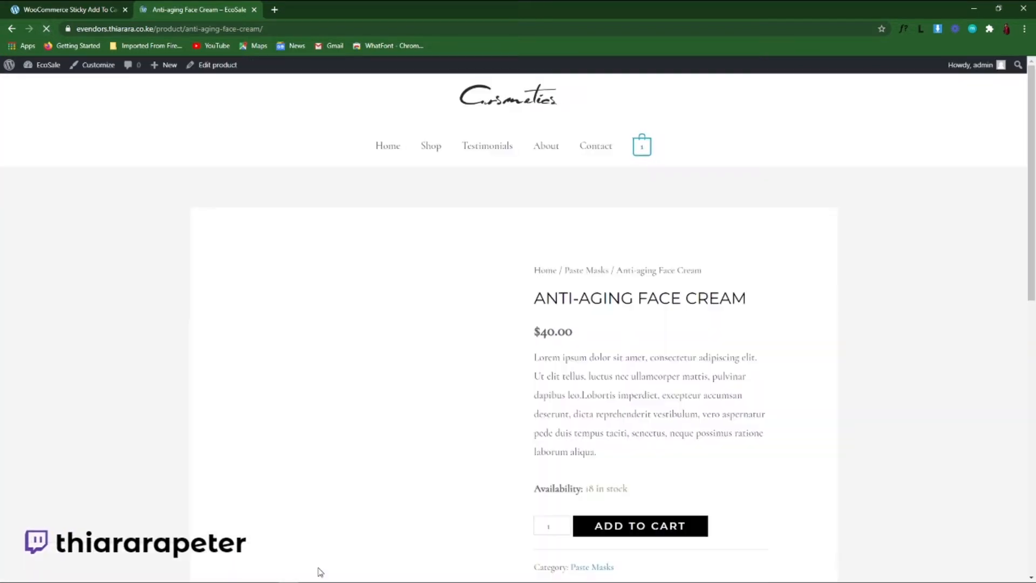
pyautogui.scroll(-2, 307, 564)
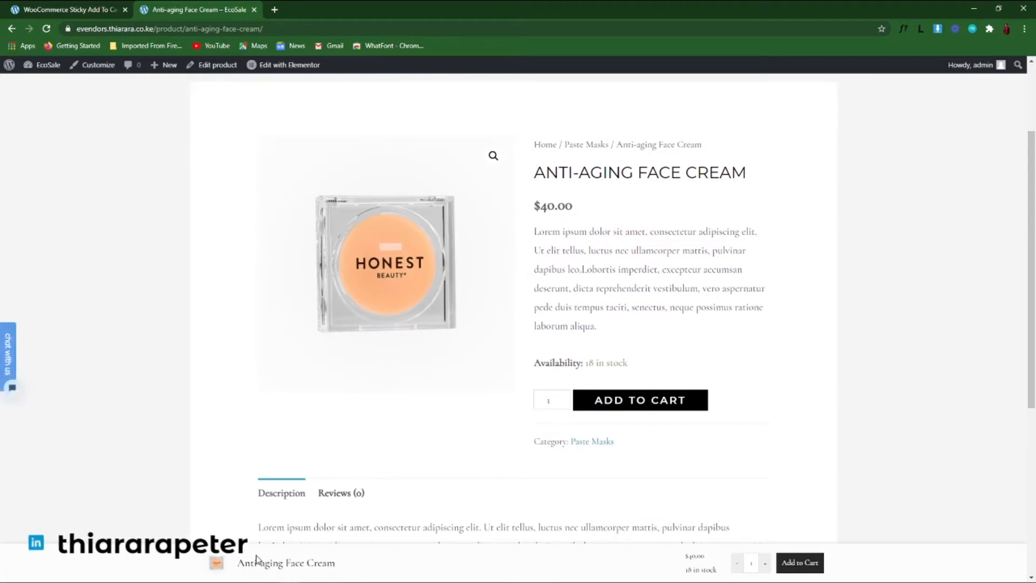
# - Set the Add to Cart Button Font size to 20px in the plugin's Fonts settings and save the settings
pyautogui.click(99, 8)
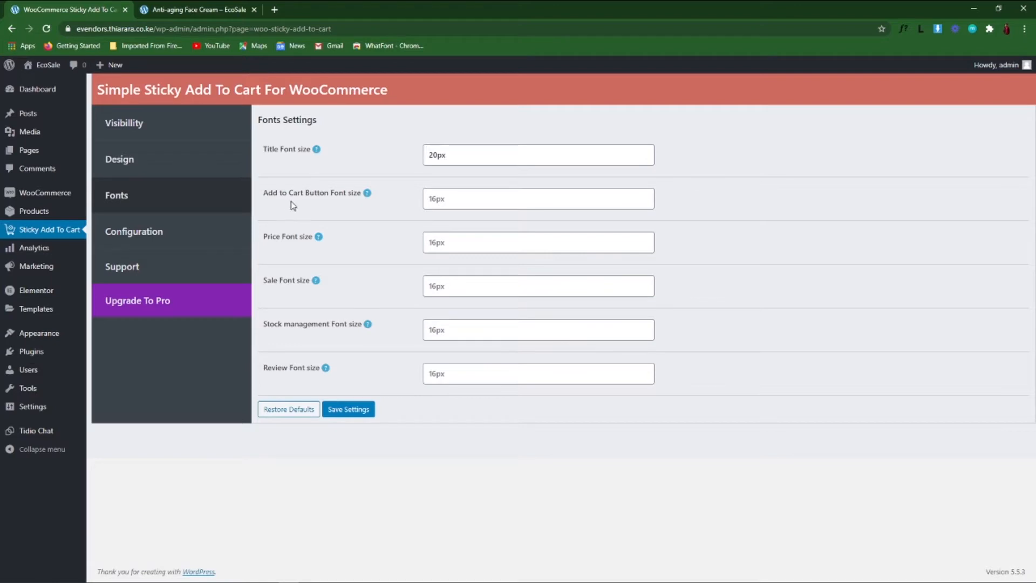
pyautogui.click(432, 199)
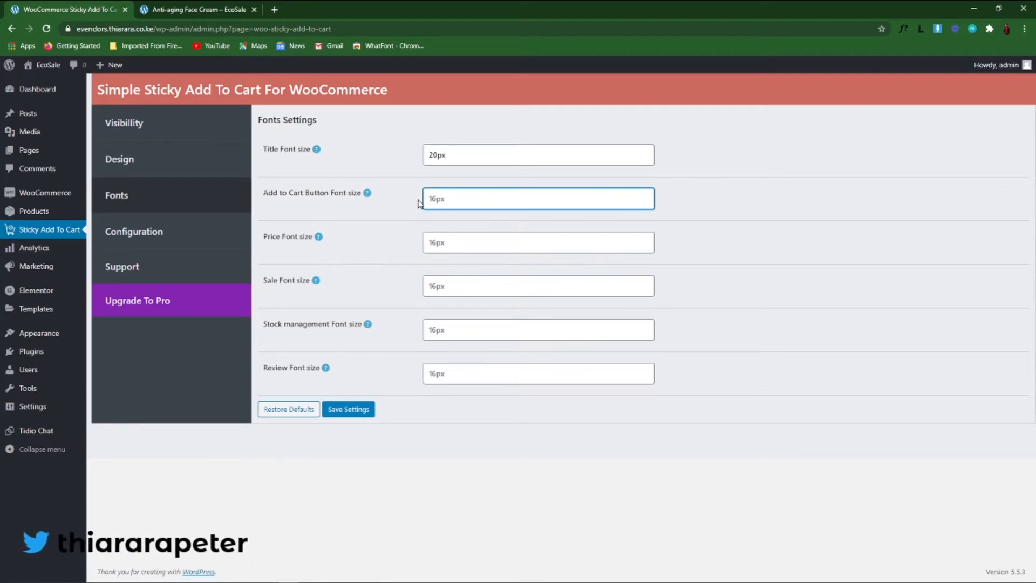
pyautogui.write('20')
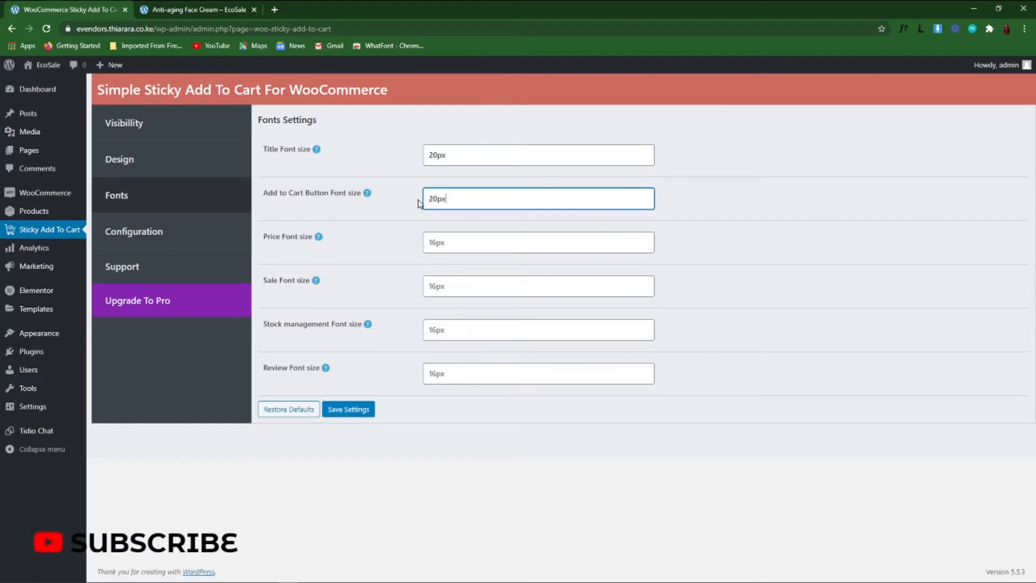
pyautogui.click(352, 409)
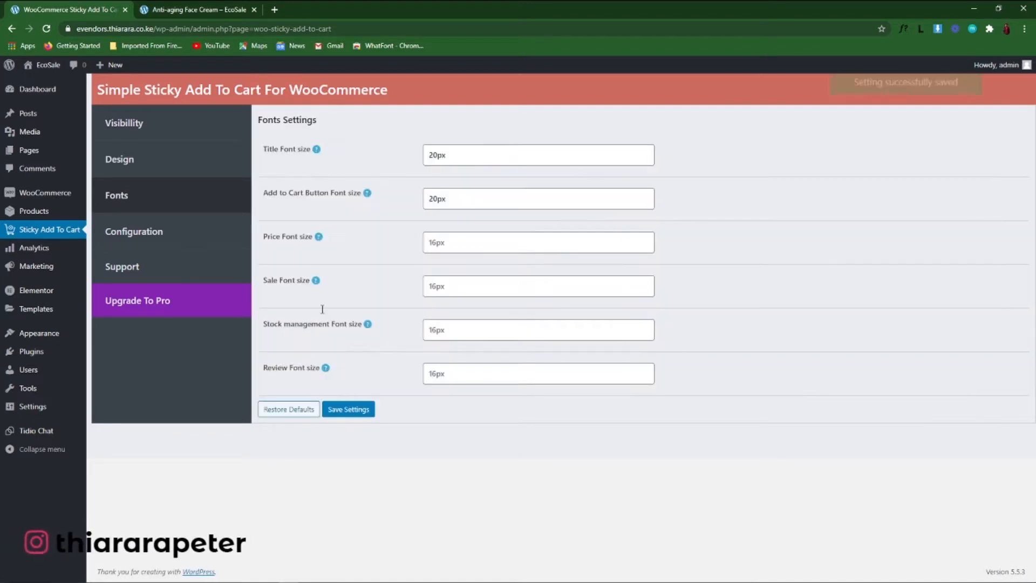
# - Reload the Anti-aging Face Cream page and check the Add to Cart button's text size in the sticky bar
pyautogui.click(194, 10)
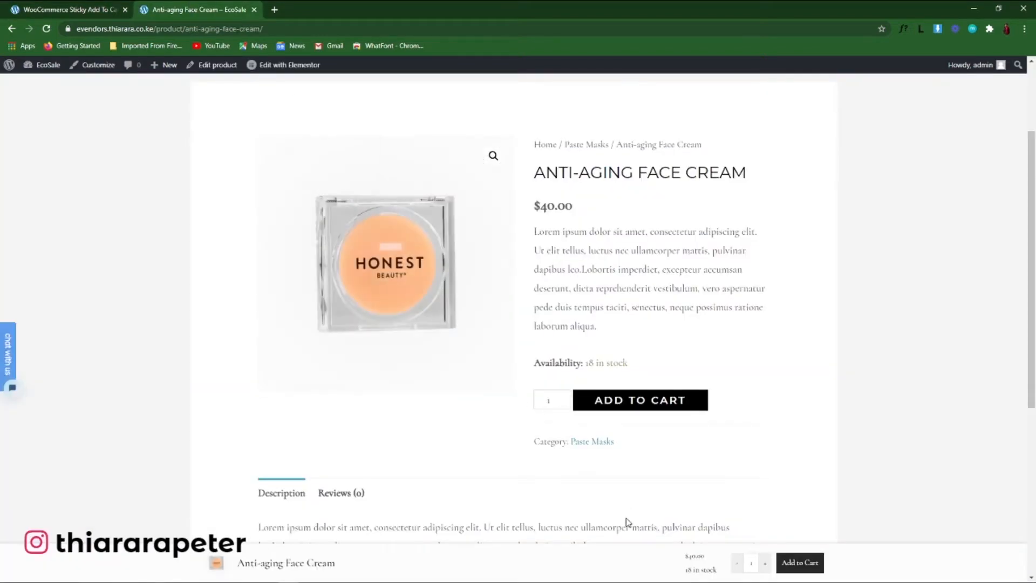
pyautogui.click(47, 29)
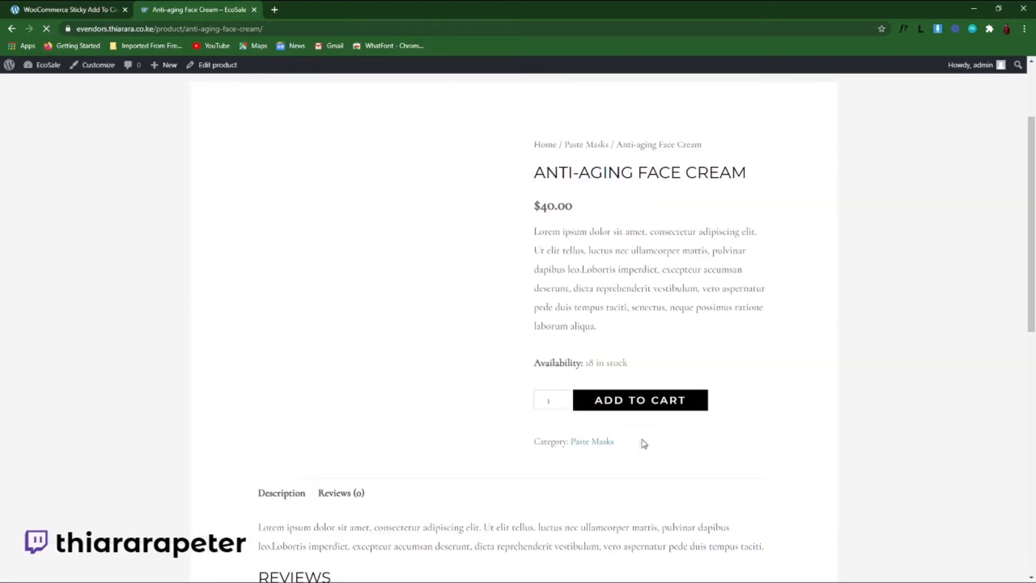
pyautogui.scroll(-2, 653, 443)
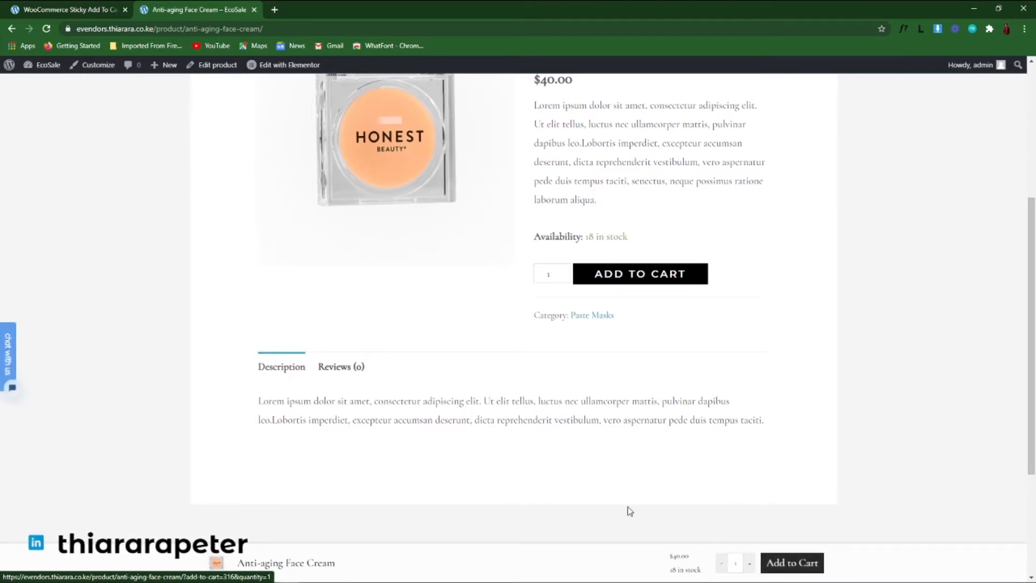
# - Set the Price Font size and the Sale Font size to 20px in the plugin's Fonts settings
pyautogui.click(85, 8)
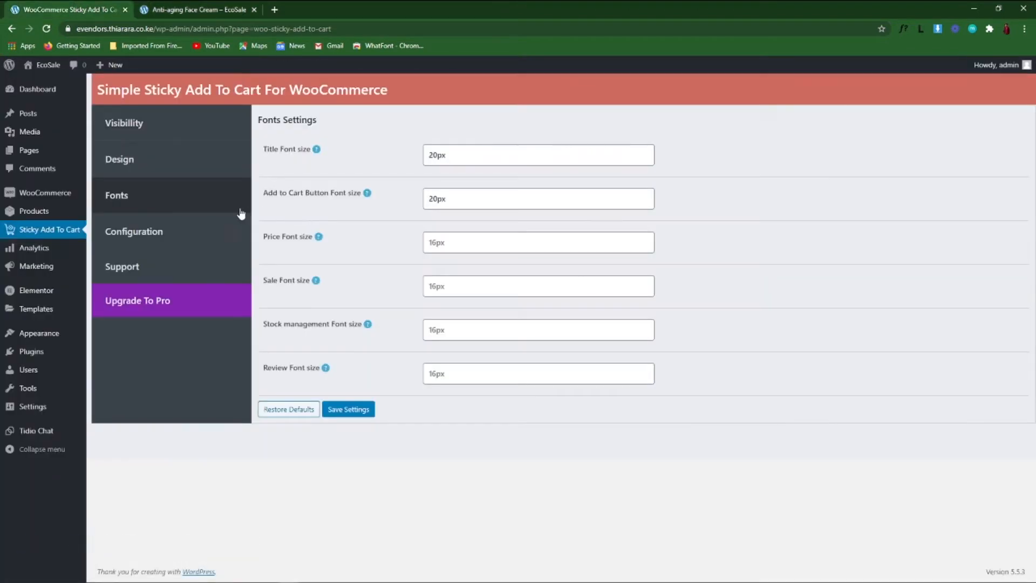
pyautogui.click(435, 242)
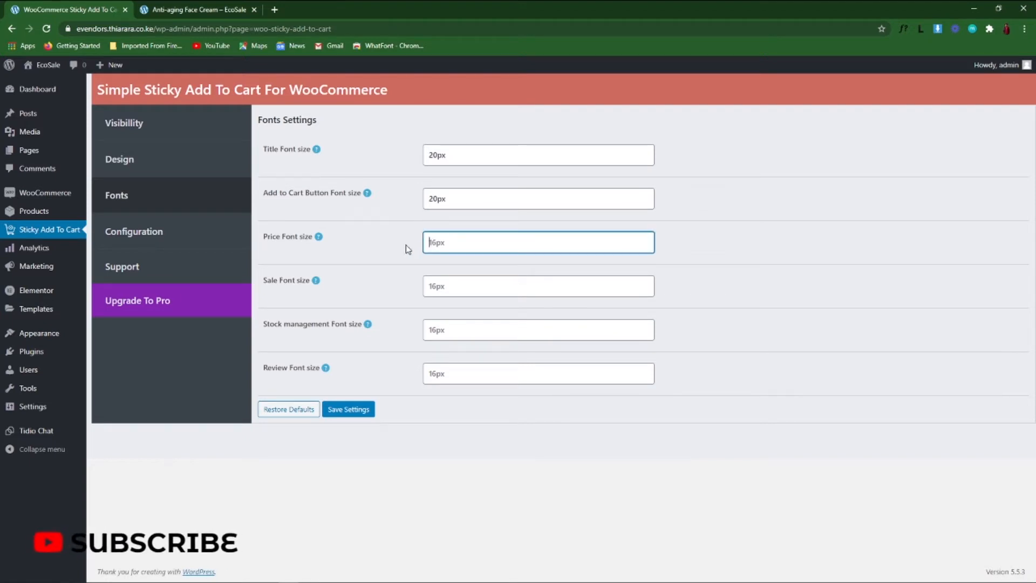
pyautogui.write('20')
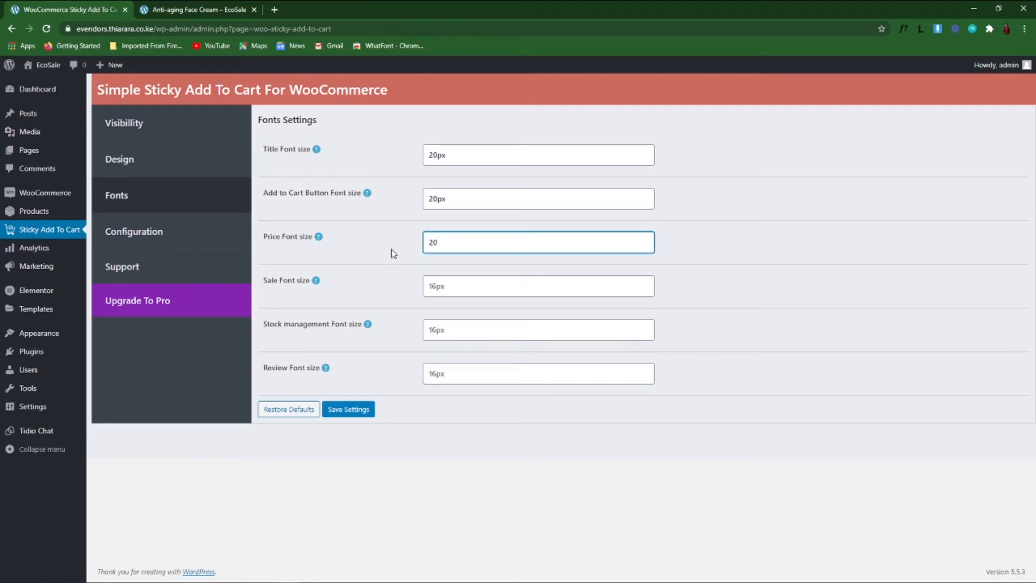
pyautogui.write('px')
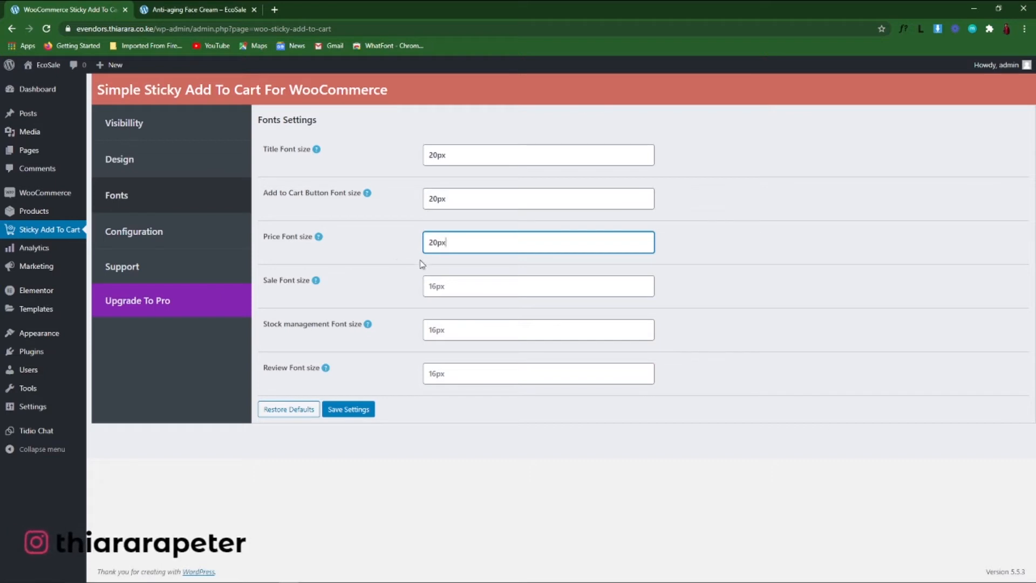
pyautogui.click(439, 286)
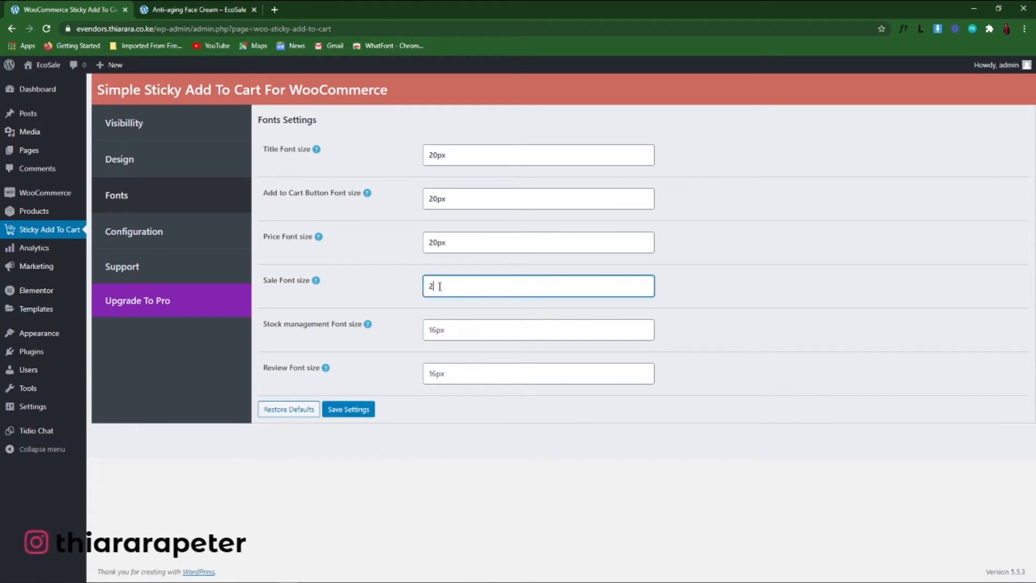
pyautogui.write('px')
# - Set the Stock management Font size and the Review Font size to 20px and save the Fonts settings
pyautogui.click(423, 330)
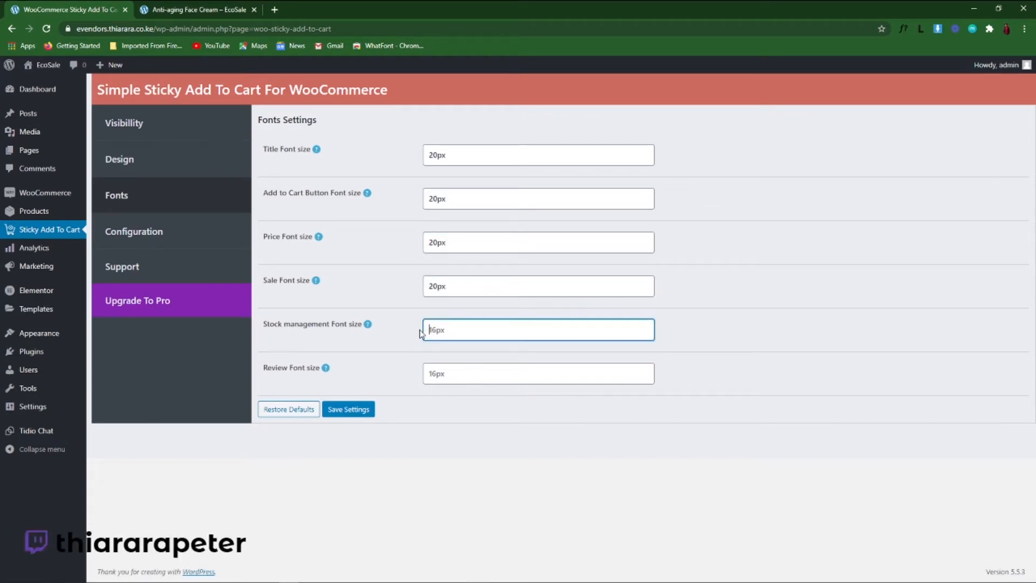
pyautogui.write('20px')
pyautogui.click(447, 373)
pyautogui.write('20')
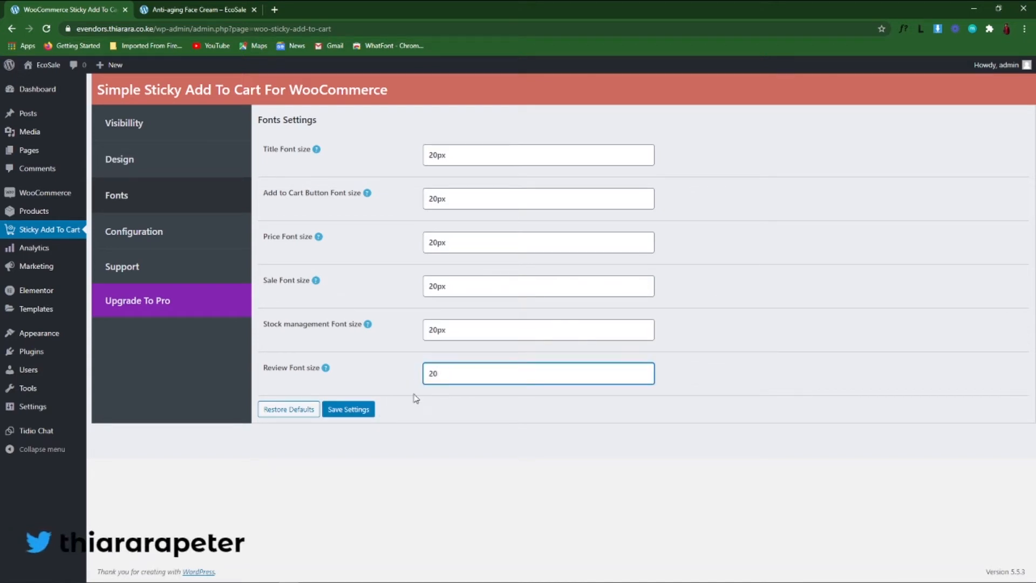
pyautogui.write('px')
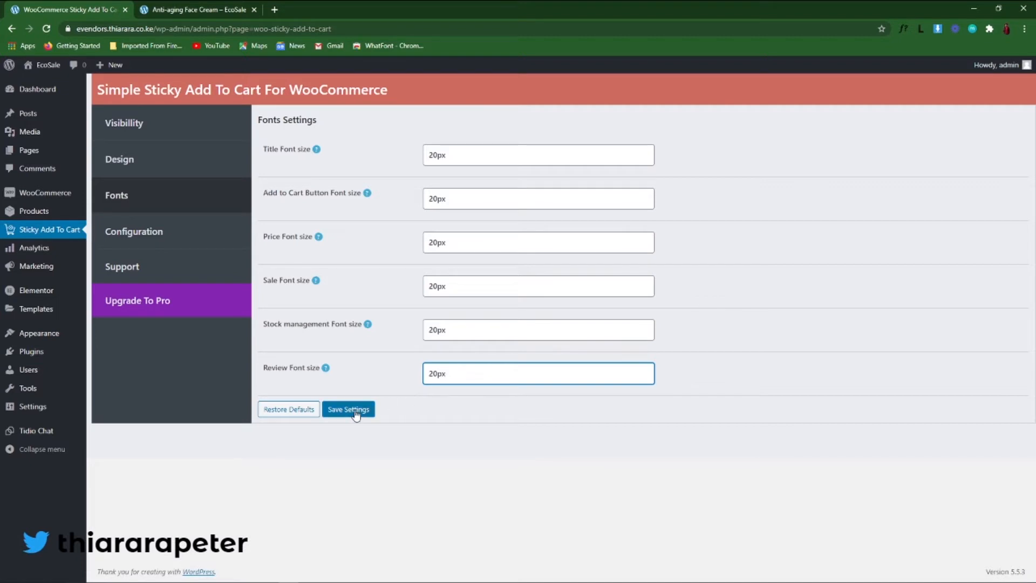
pyautogui.click(351, 410)
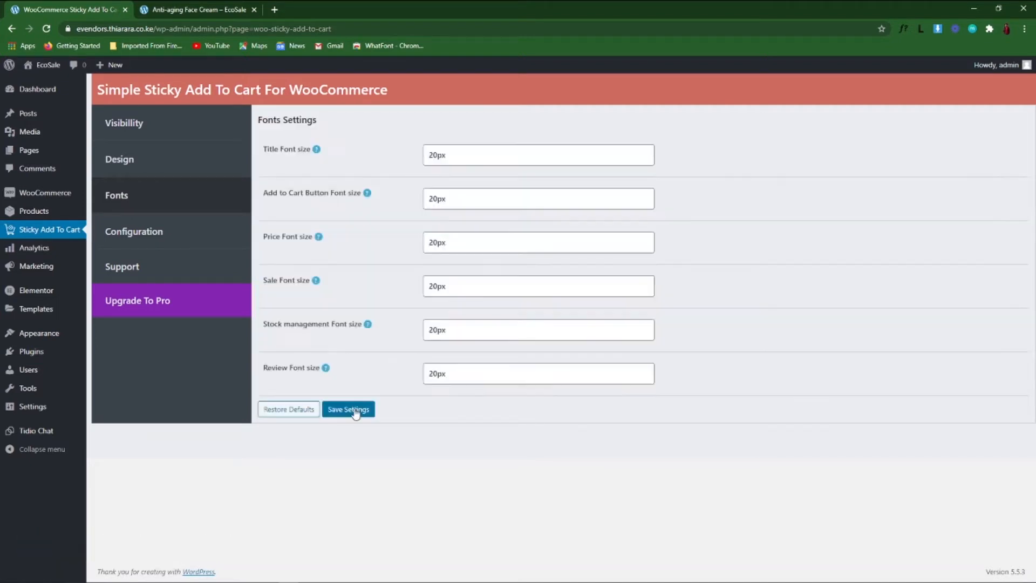
# - Check the price and stock text sizes in the sticky bar on the Anti-aging Face Cream page
pyautogui.click(168, 7)
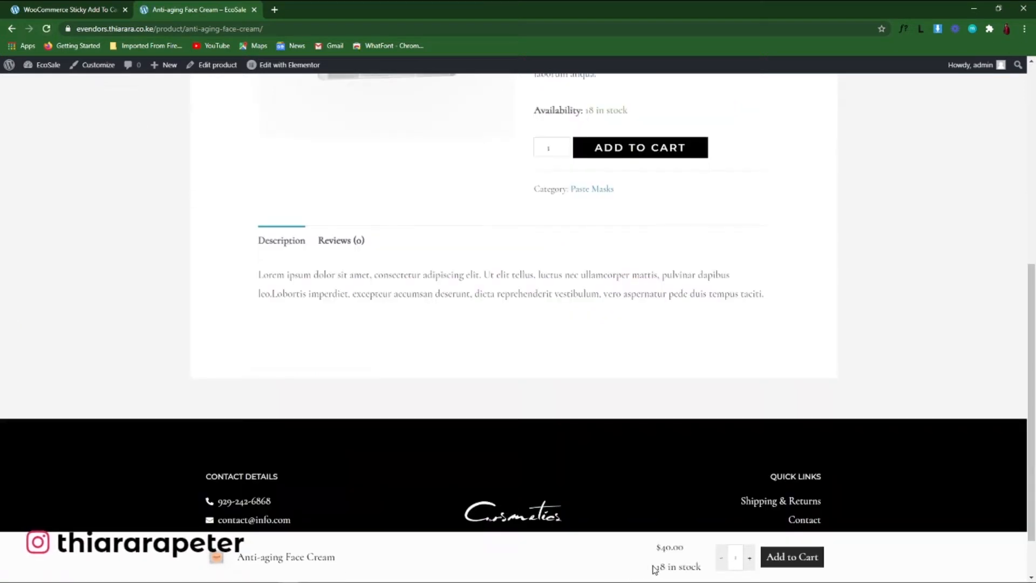
pyautogui.moveTo(647, 547); pyautogui.dragTo(708, 576)
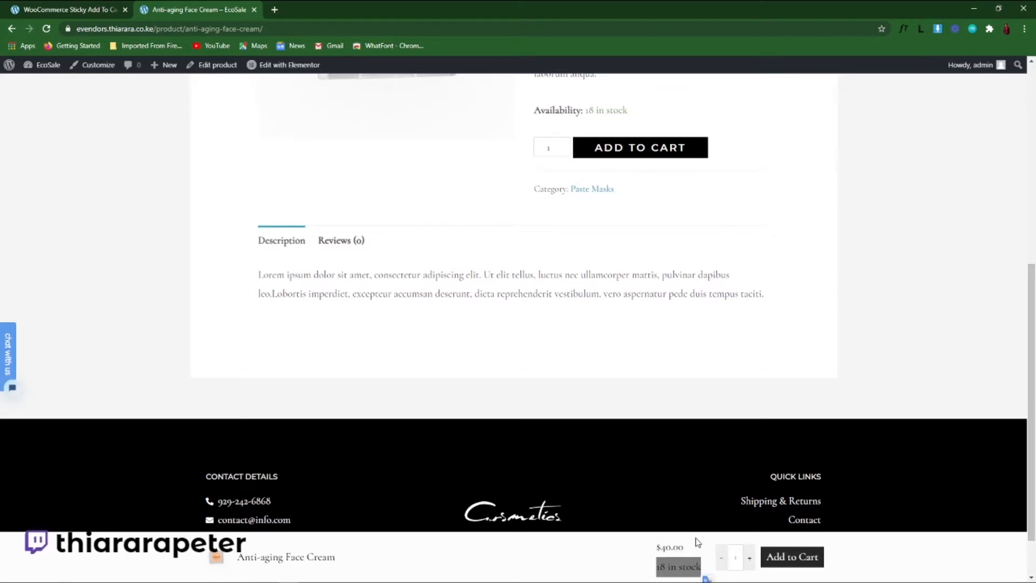
pyautogui.click(712, 549)
# - Shrink the browser window to a phone-like width, examine the sticky bar's layout along the product page, and restore the full-size window
pyautogui.click(999, 8)
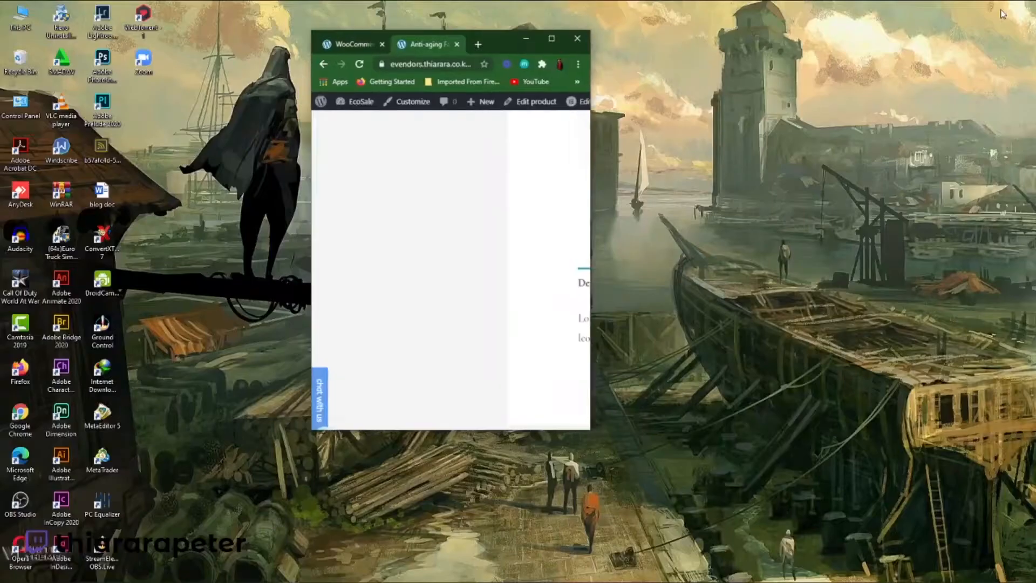
pyautogui.scroll(-7, 432, 404)
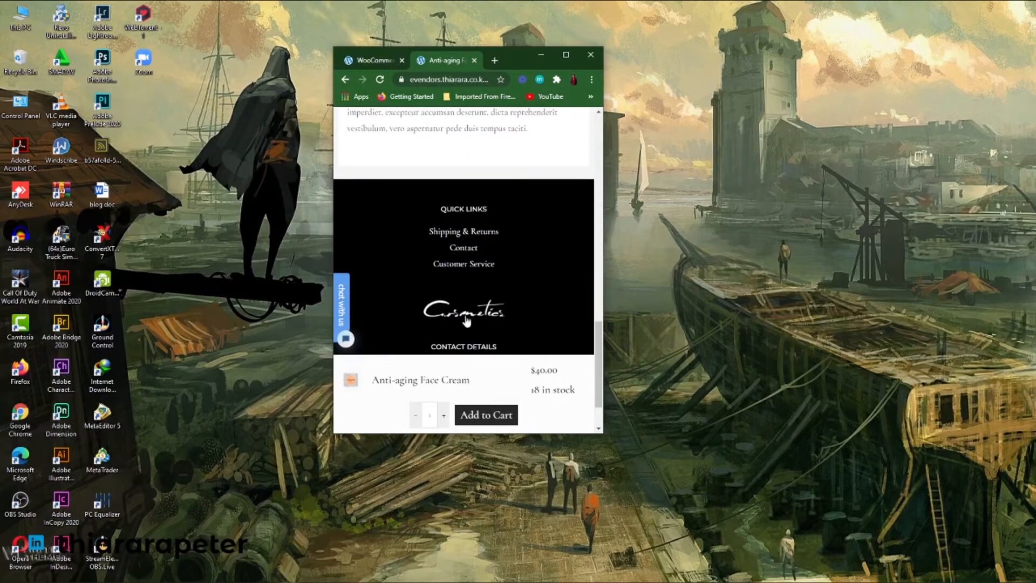
pyautogui.scroll(-3, 467, 321)
pyautogui.scroll(8, 467, 321)
pyautogui.scroll(5, 467, 318)
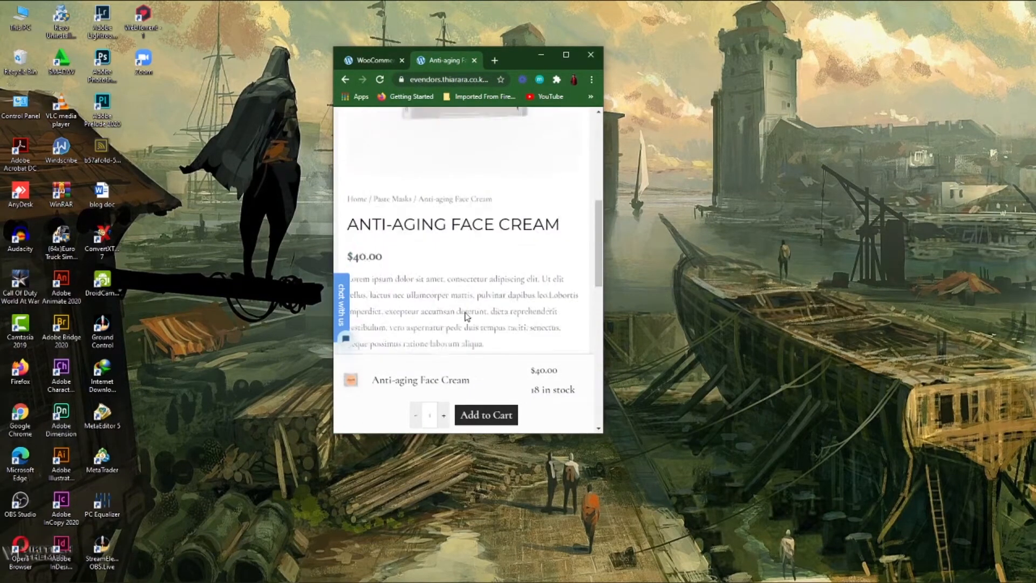
pyautogui.scroll(3, 467, 316)
pyautogui.scroll(-1, 465, 312)
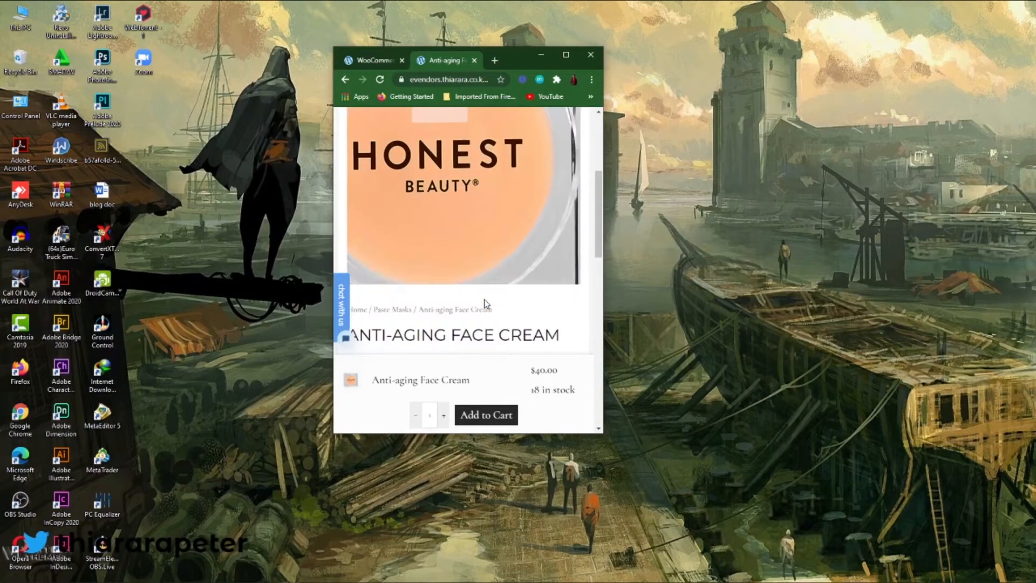
pyautogui.scroll(-2, 487, 324)
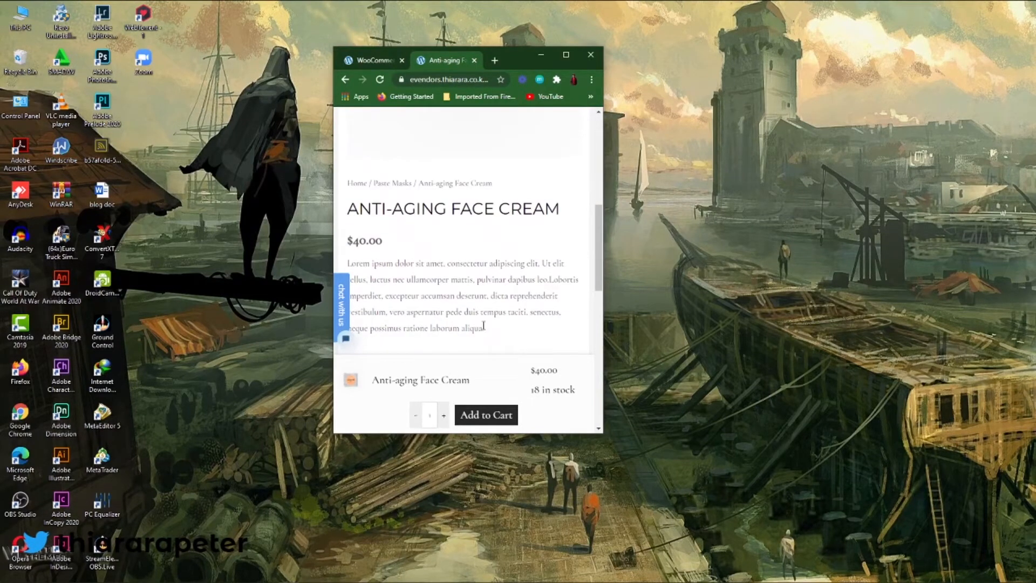
pyautogui.scroll(-2, 483, 325)
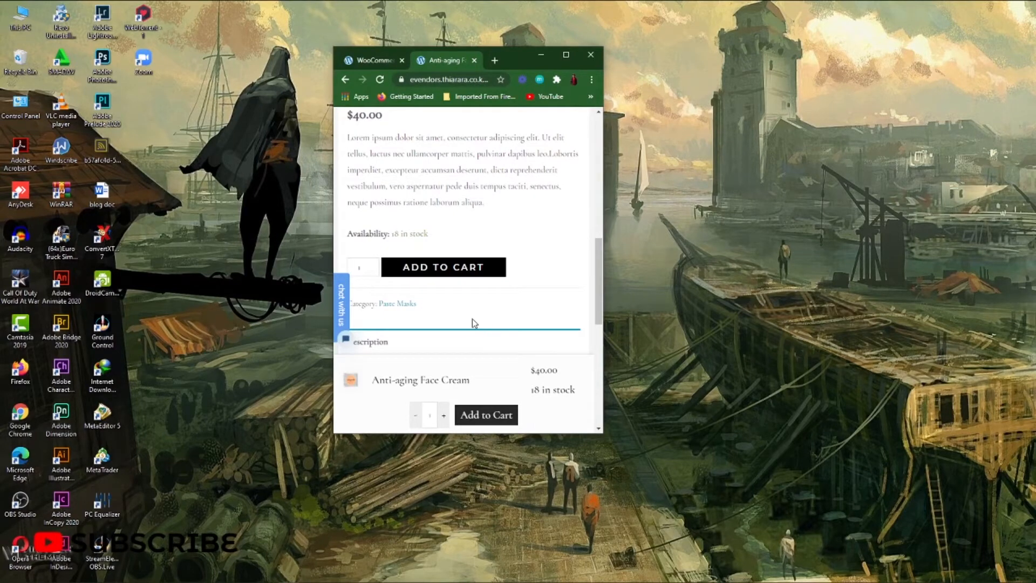
pyautogui.click(567, 53)
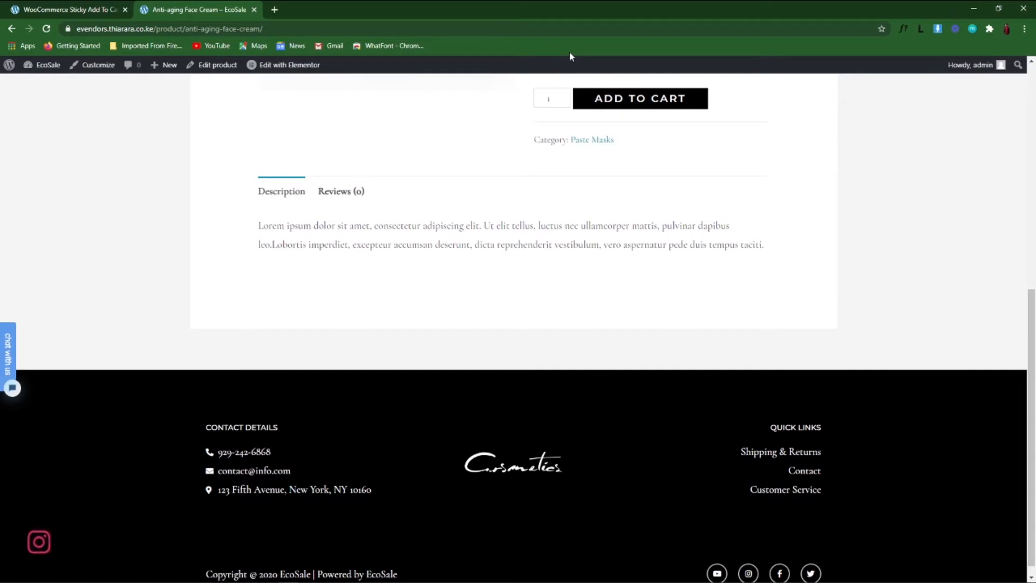
pyautogui.scroll(10, 552, 243)
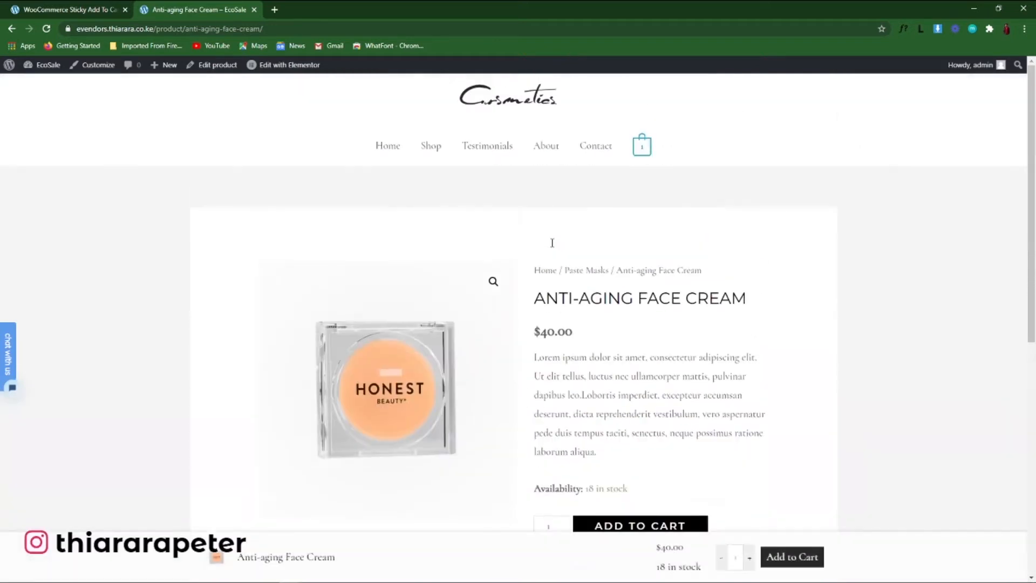
# - Set the Sticky Bar Position to Top in the plugin's Configuration settings
pyautogui.click(22, 8)
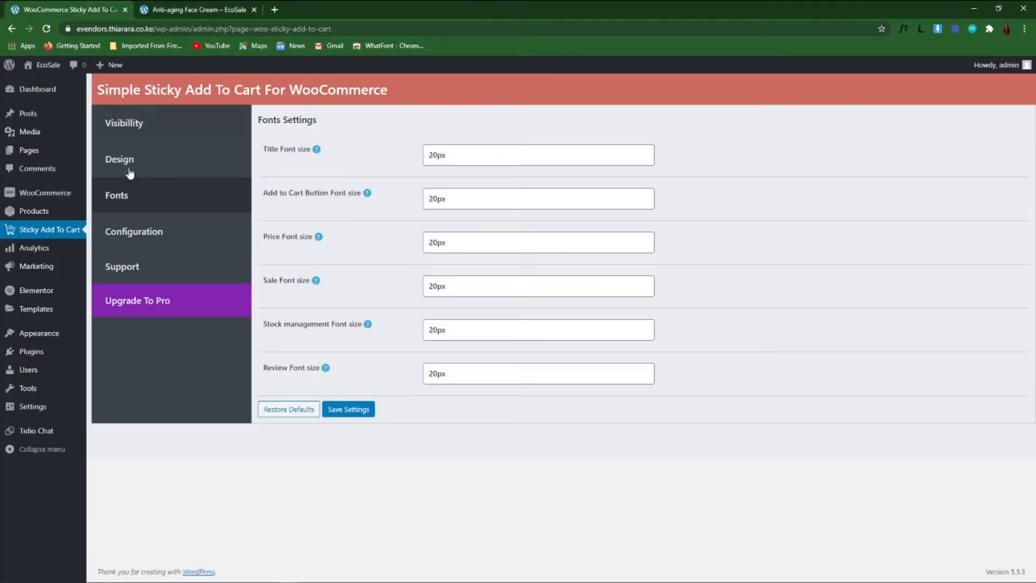
pyautogui.click(145, 231)
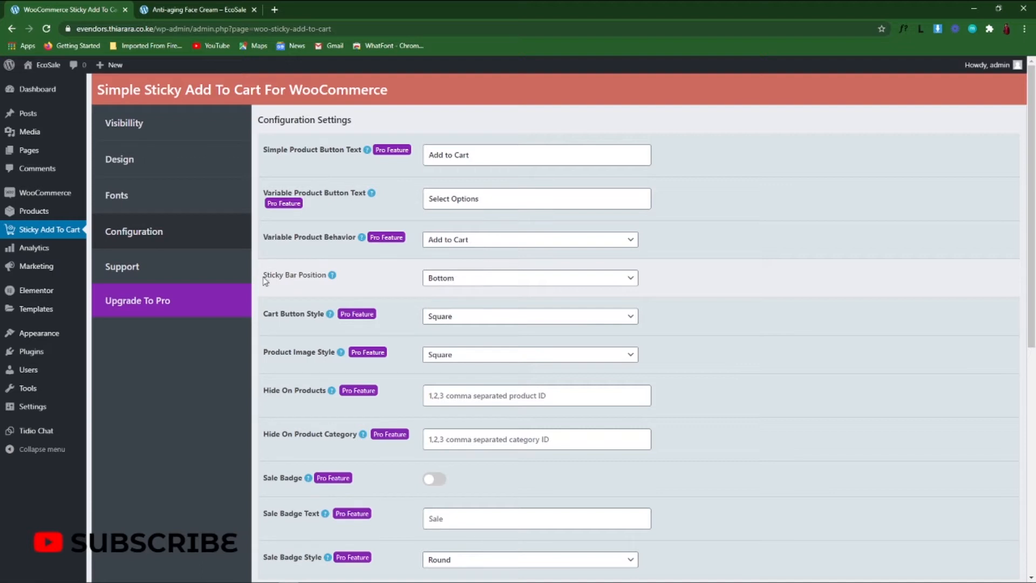
pyautogui.moveTo(264, 281); pyautogui.dragTo(336, 287)
pyautogui.click(336, 287)
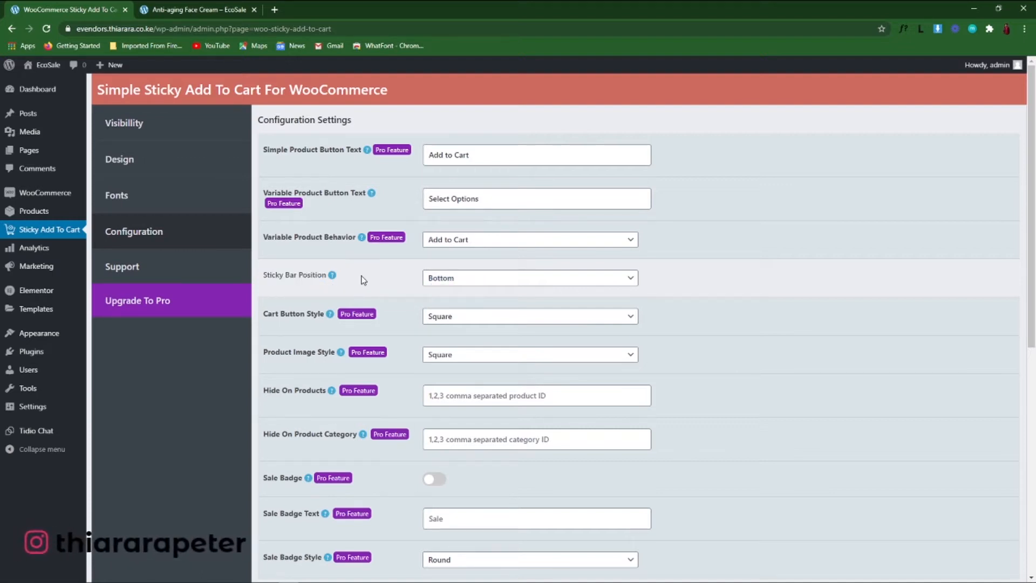
pyautogui.click(432, 281)
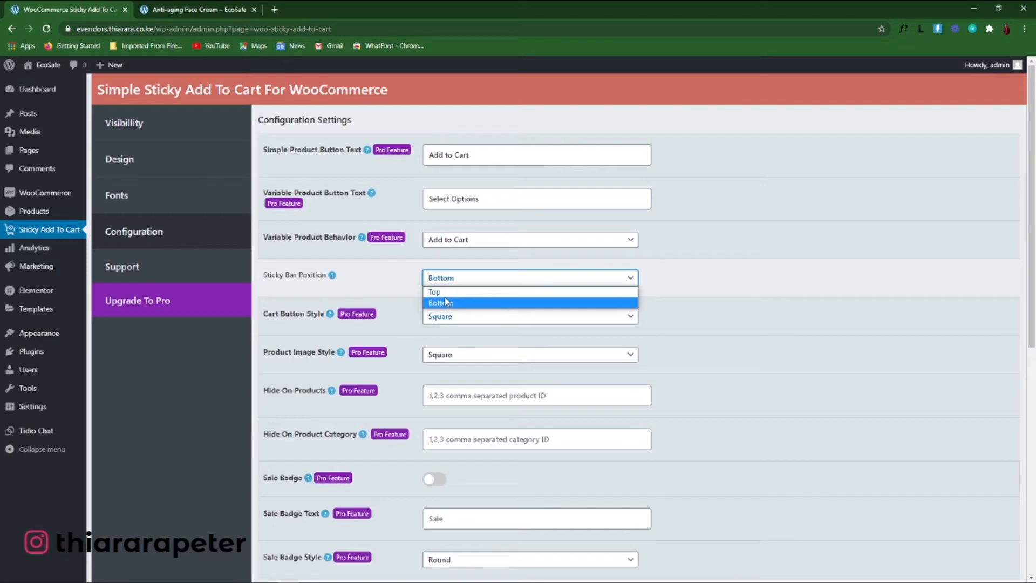
pyautogui.press('Up')
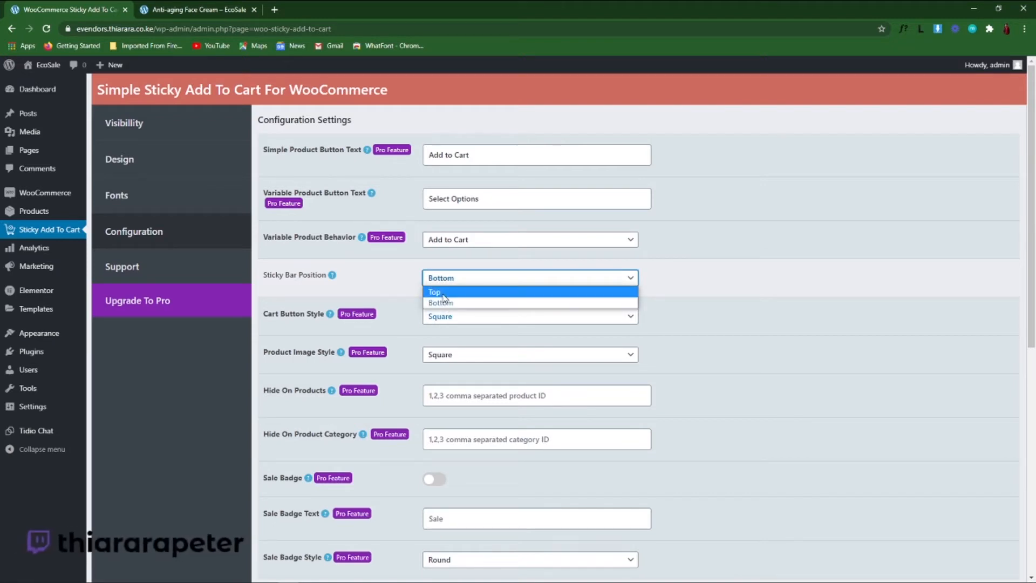
pyautogui.click(443, 294)
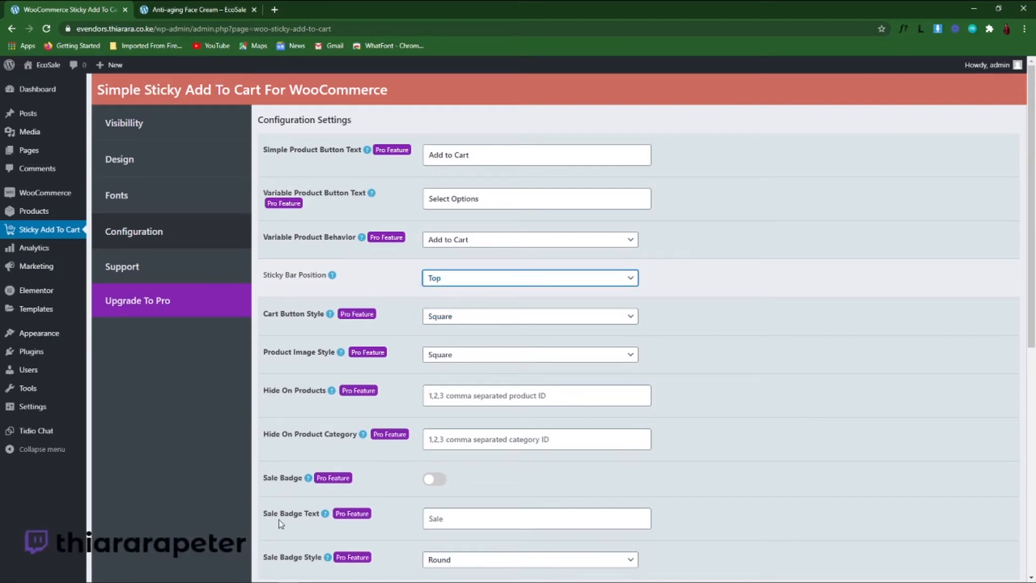
# - Save the Configuration settings and check the sticky bar's position on the Anti-aging Face Cream page
pyautogui.scroll(-8, 463, 280)
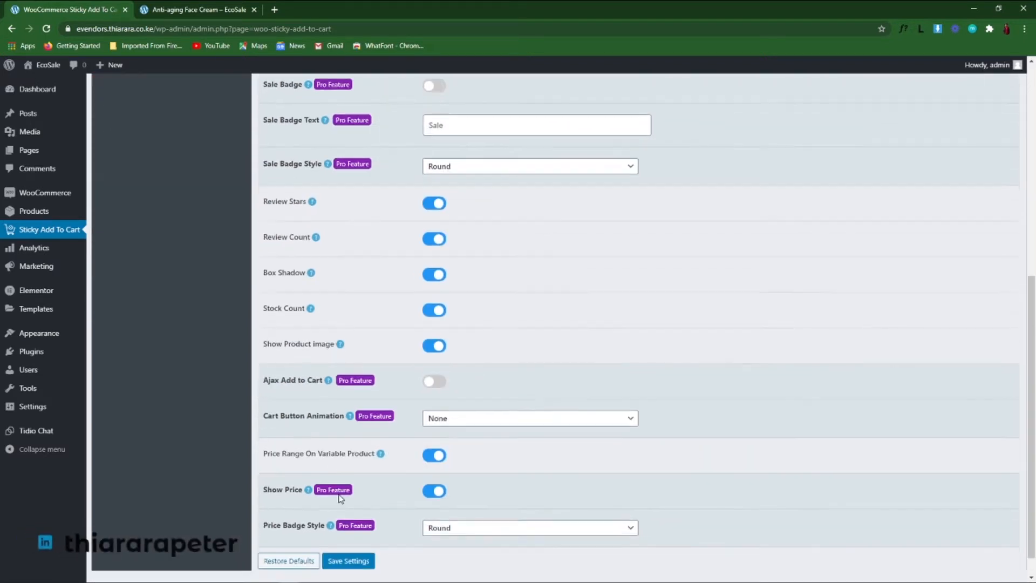
pyautogui.click(369, 541)
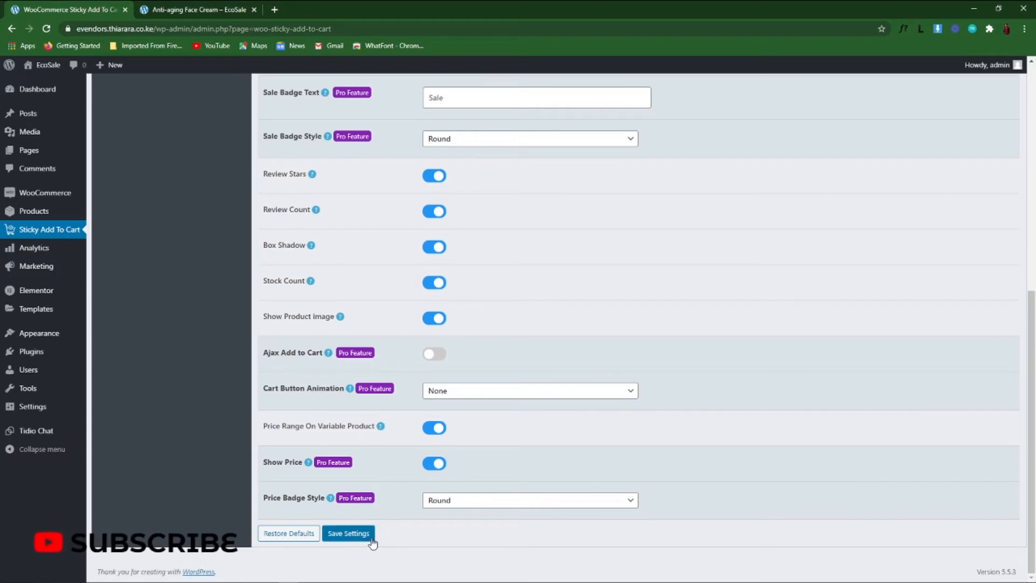
pyautogui.click(354, 540)
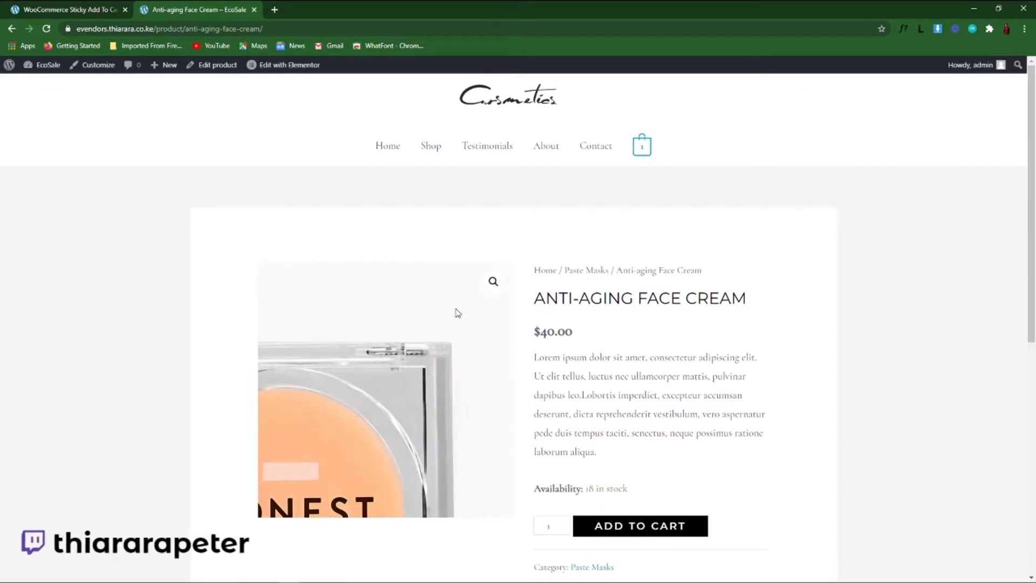
pyautogui.scroll(-5, 456, 307)
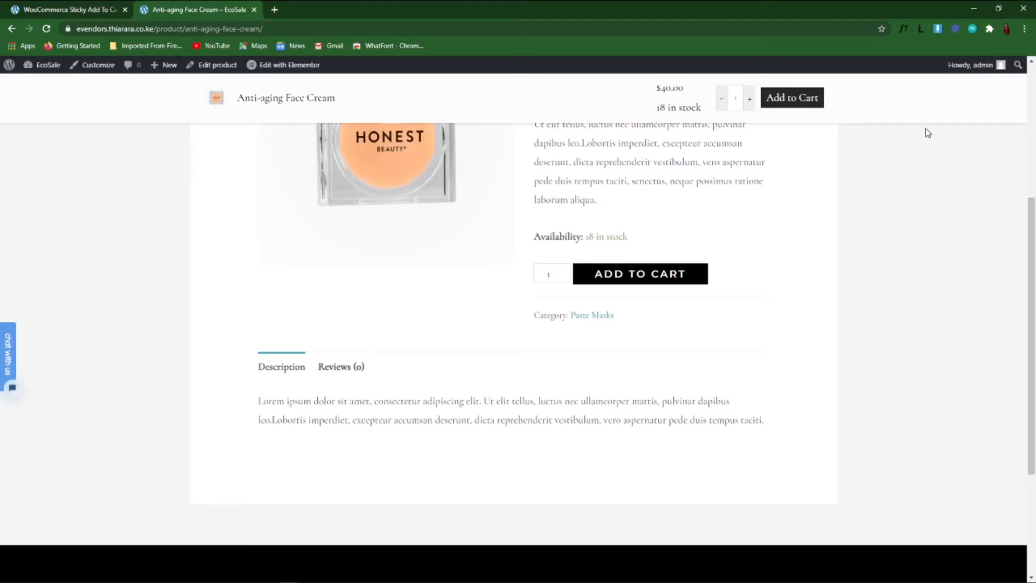
# - Upload the plugin file sticky-add-to-cart-for-woo-pro.zip to the WordPress site, install it and activate it
pyautogui.click(70, 9)
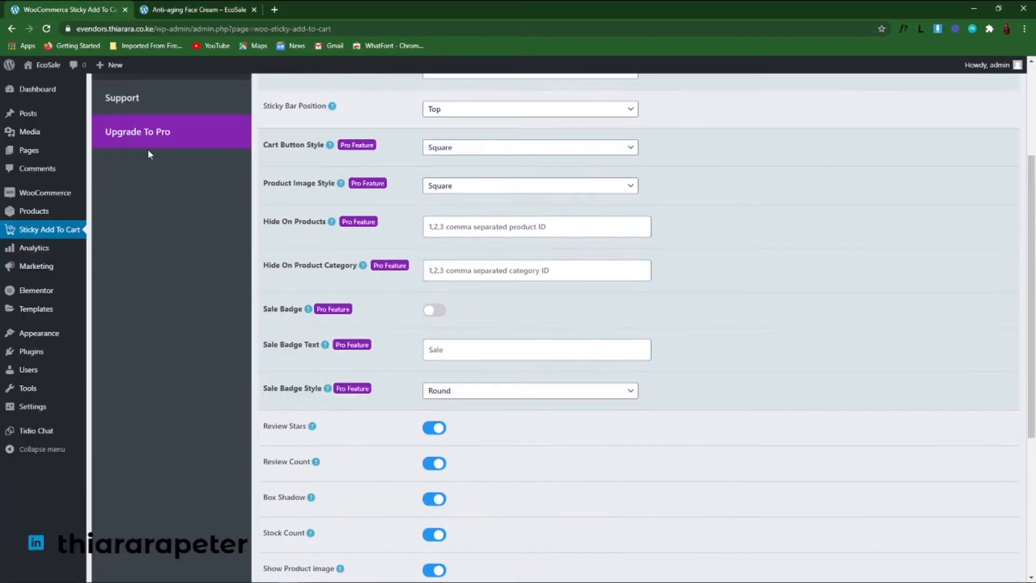
pyautogui.scroll(3, 147, 149)
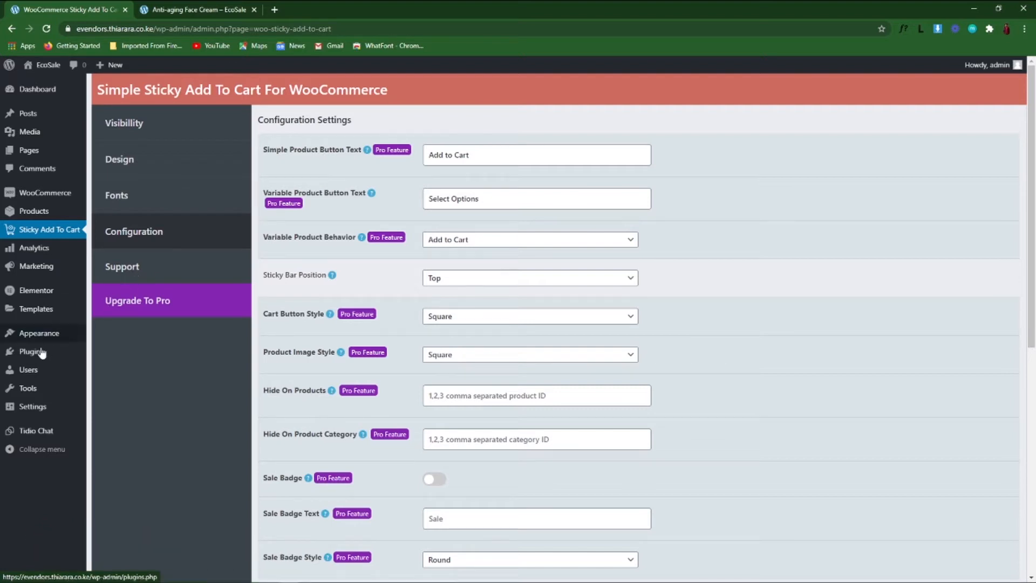
pyautogui.moveTo(30, 356)
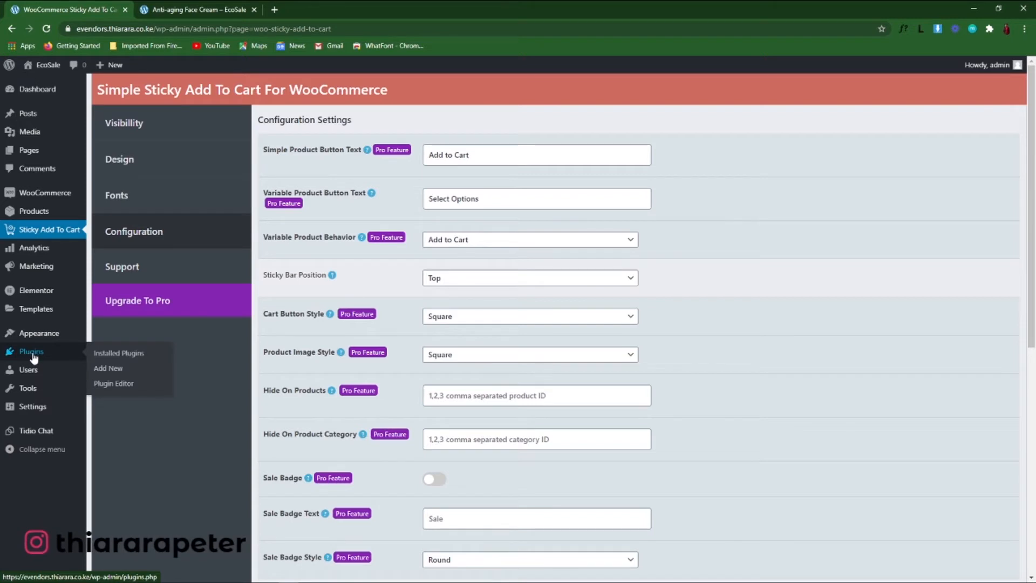
pyautogui.click(33, 356)
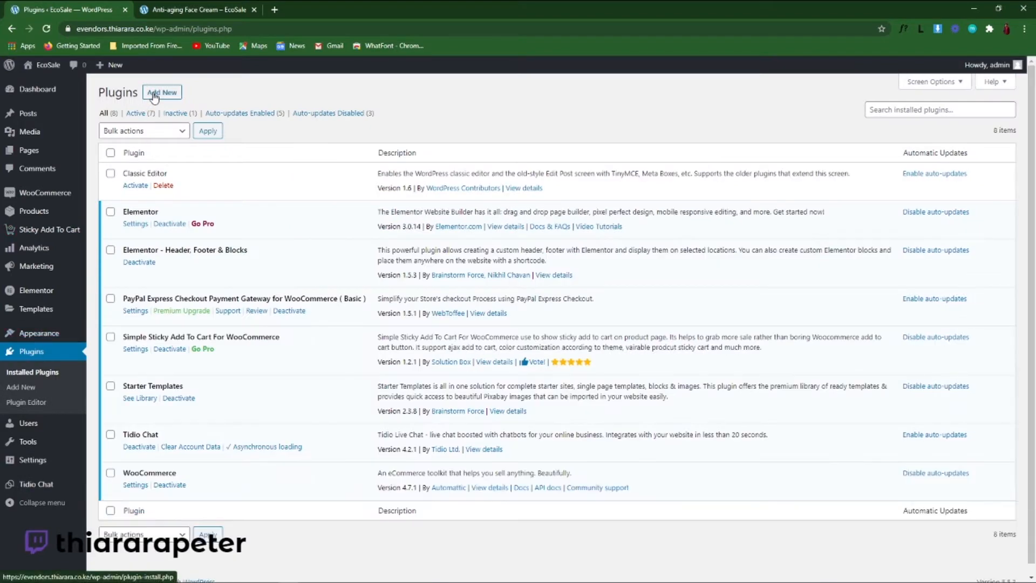
pyautogui.click(154, 96)
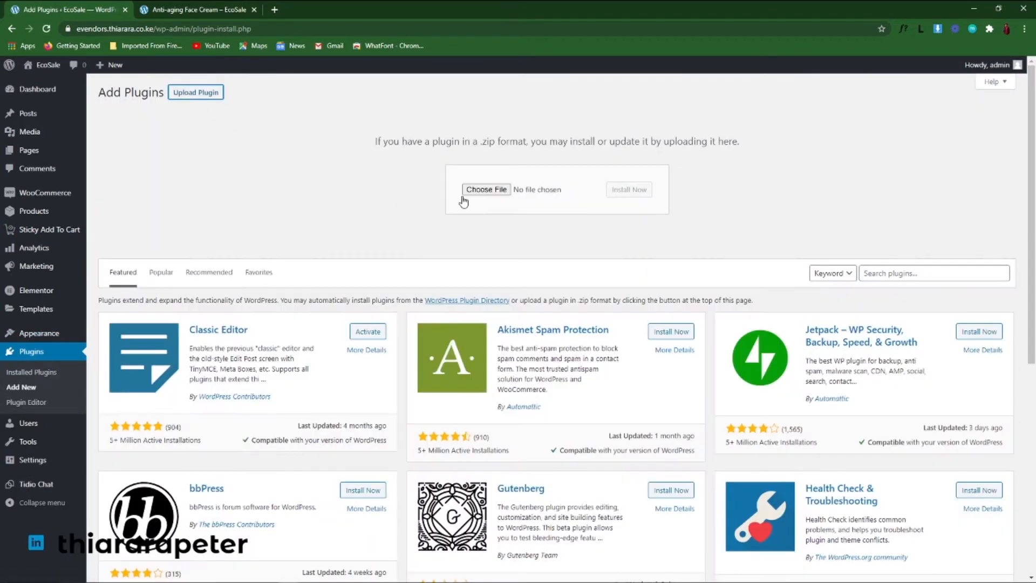
pyautogui.click(469, 191)
pyautogui.click(298, 274)
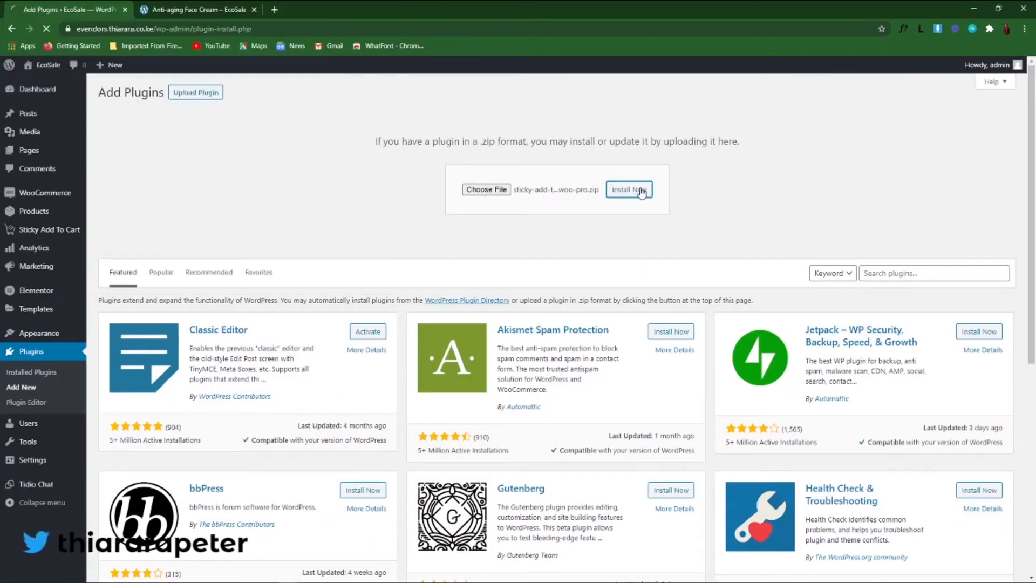
pyautogui.click(629, 190)
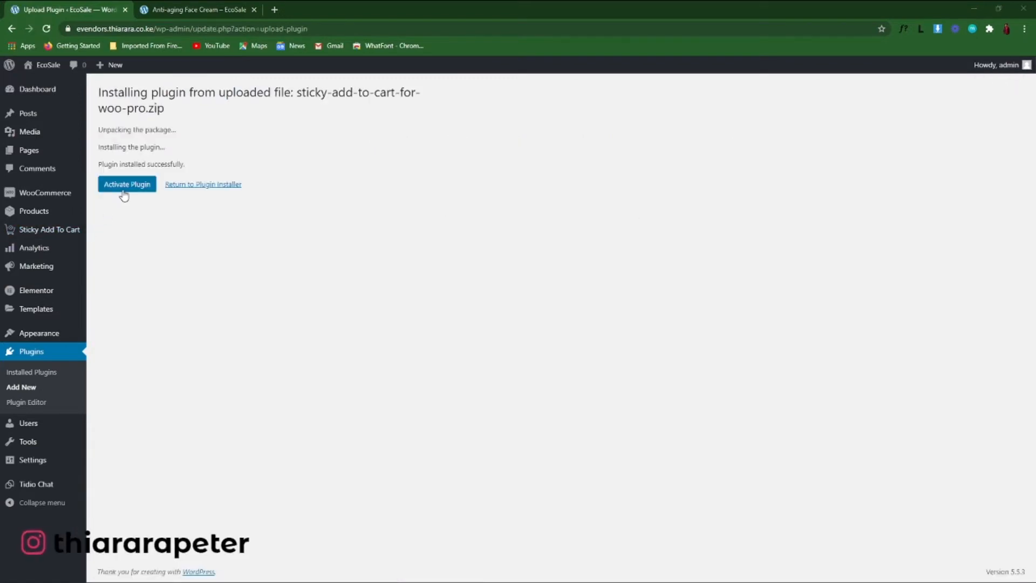
pyautogui.click(126, 186)
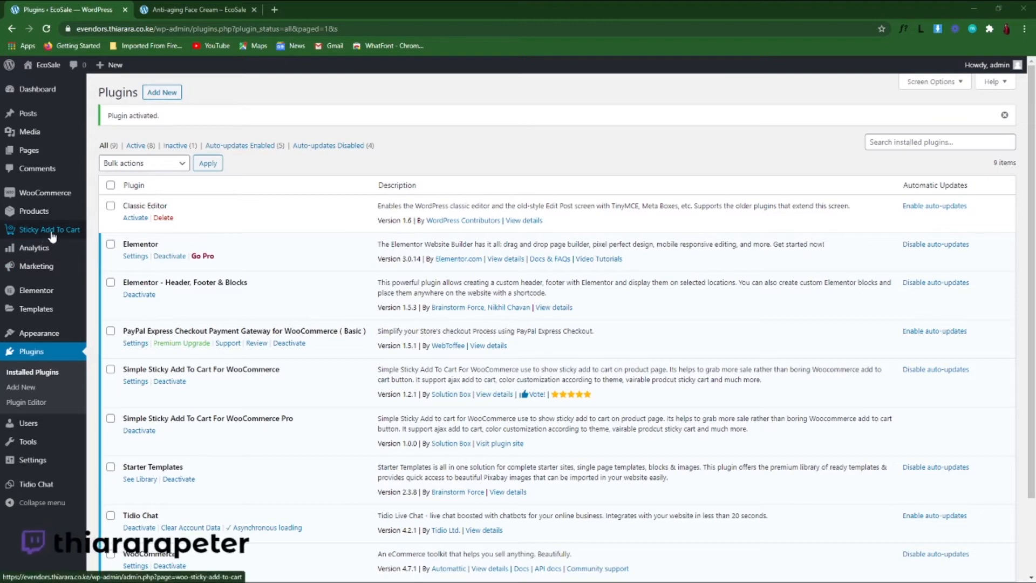
# - Examine the license key field in the Sticky Add To Cart plugin's License Manager
pyautogui.click(52, 232)
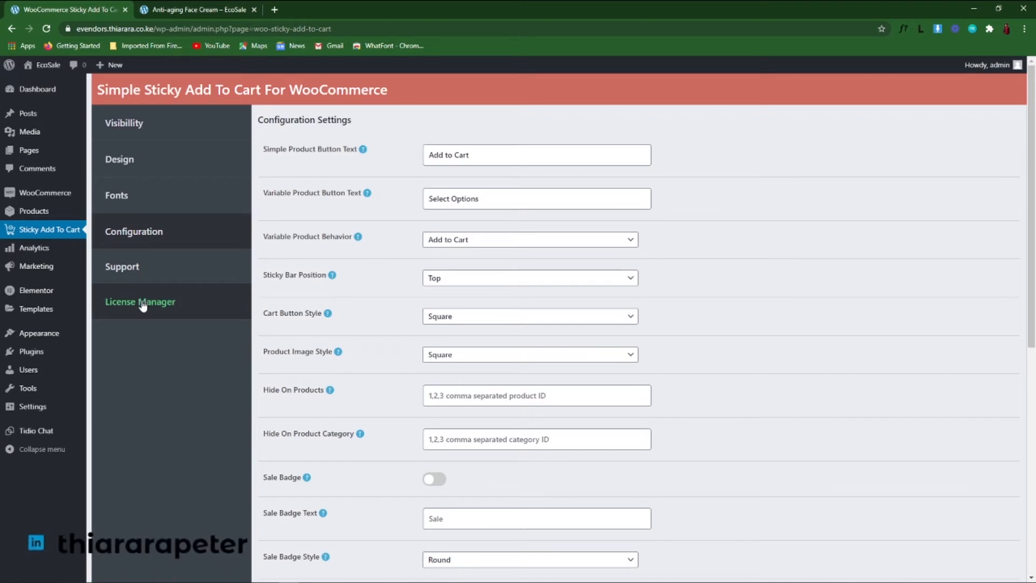
pyautogui.click(143, 305)
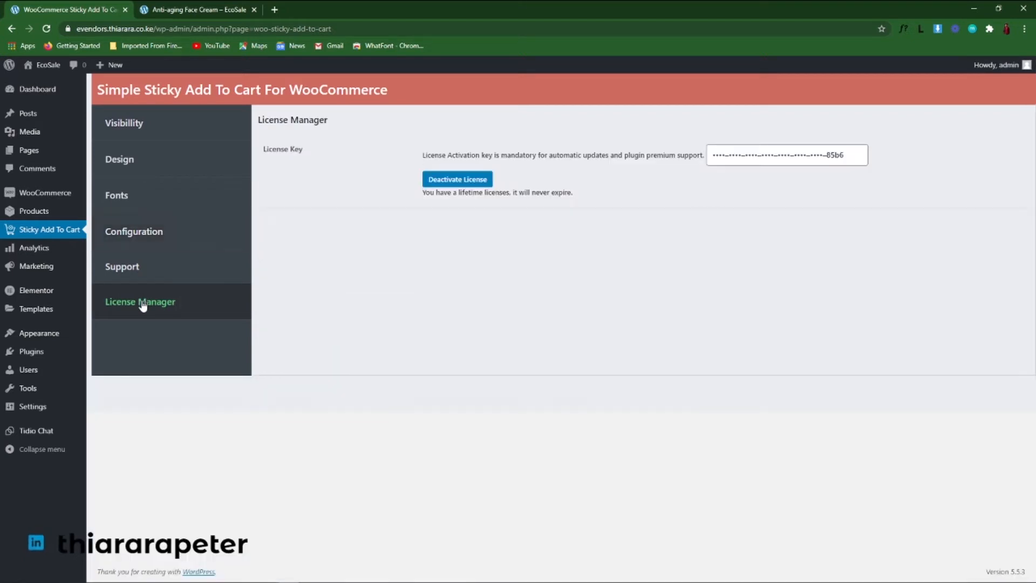
pyautogui.click(841, 158)
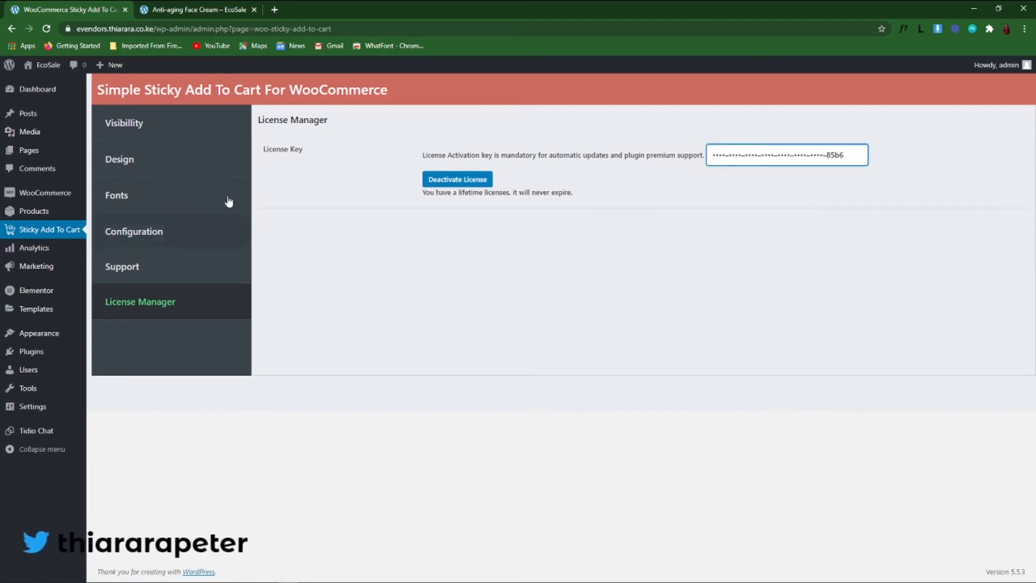
pyautogui.click(348, 428)
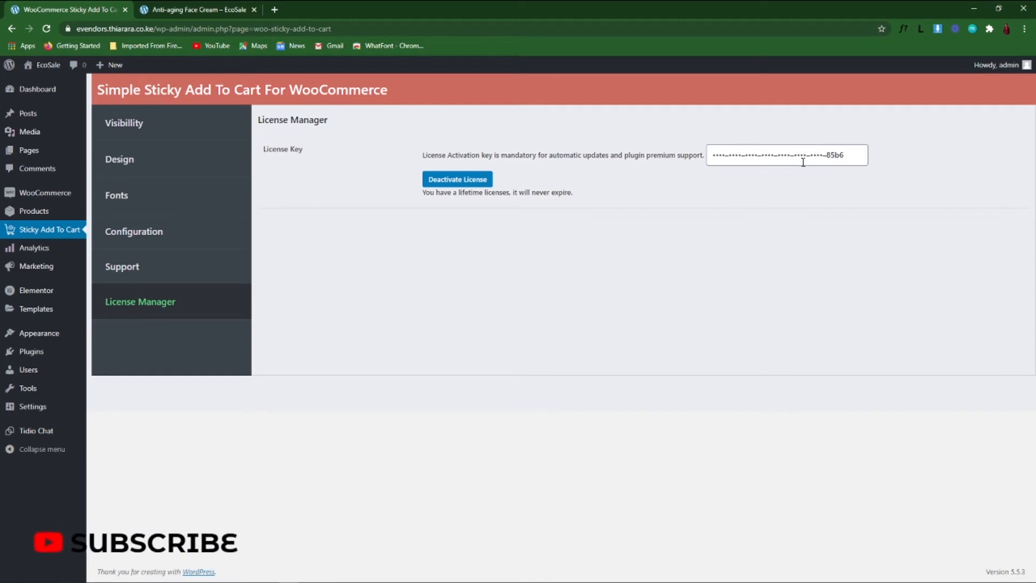
pyautogui.click(852, 156)
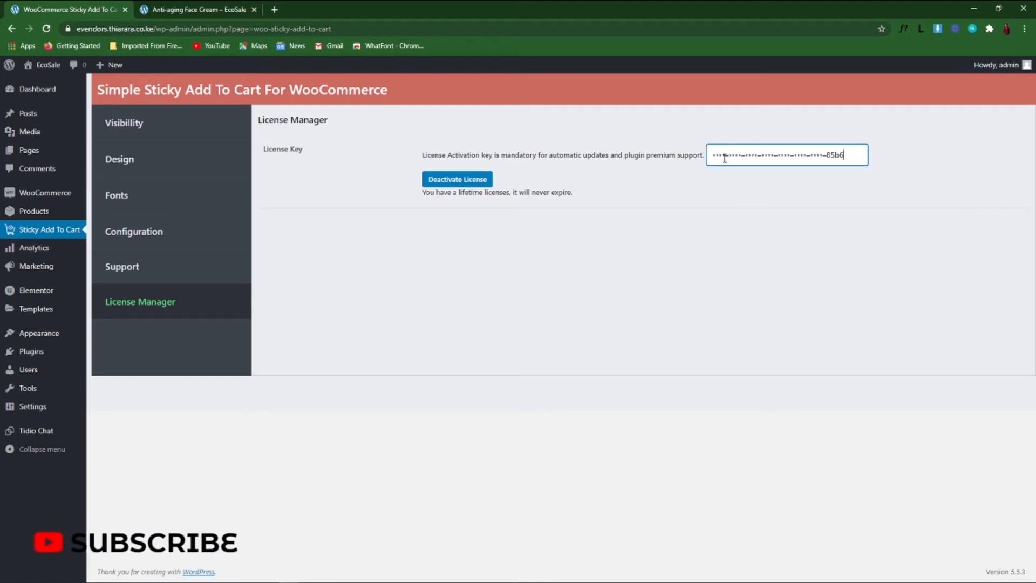
pyautogui.click(769, 298)
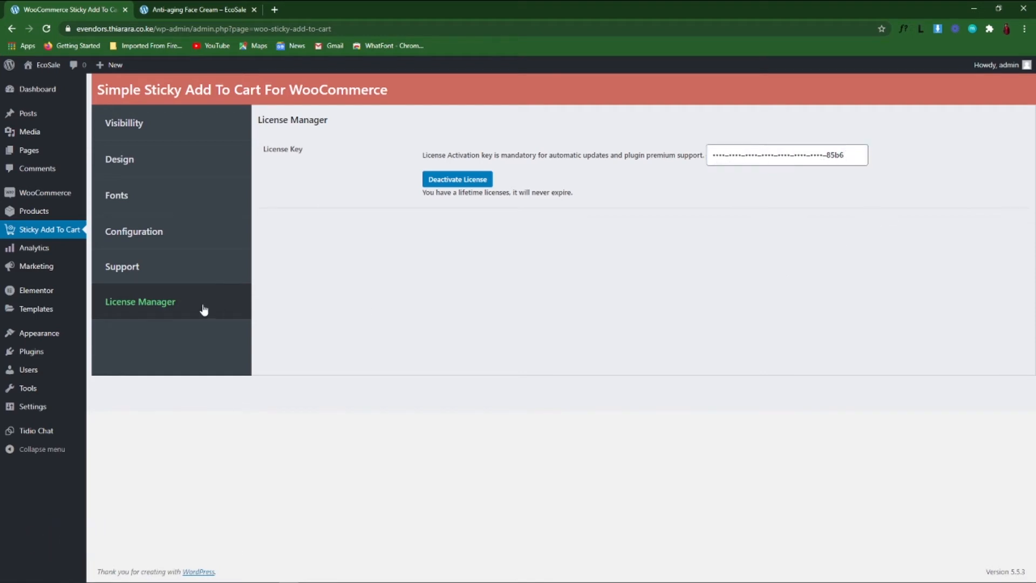
# - Review the plugin's Visibility settings and the color options in its Design settings
pyautogui.click(121, 128)
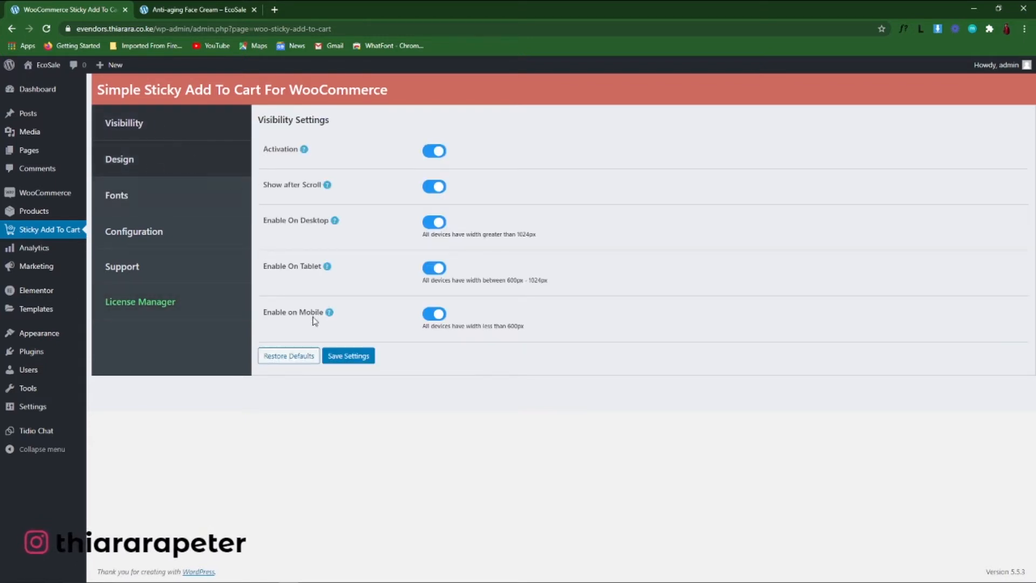
pyautogui.click(144, 166)
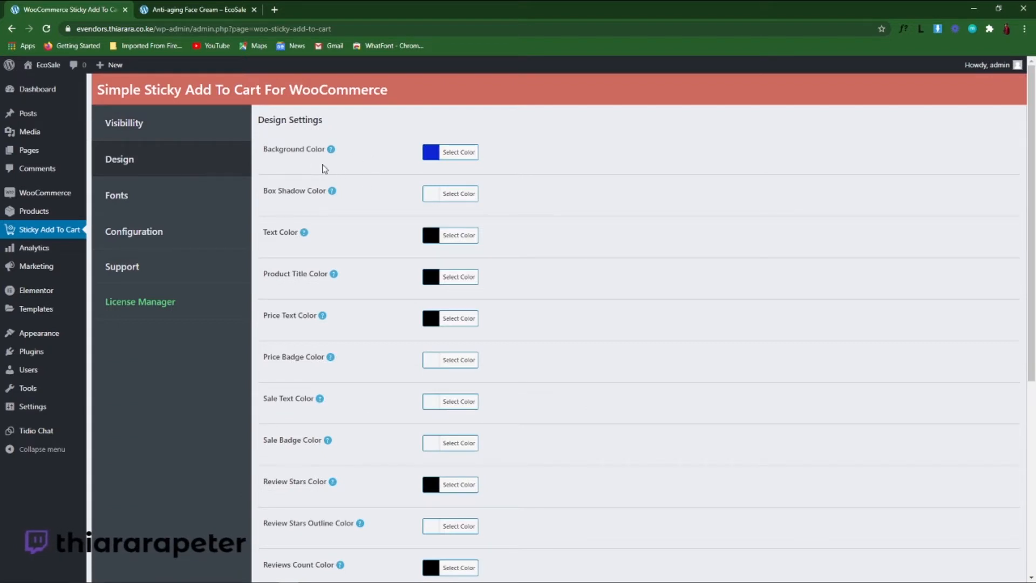
pyautogui.scroll(-5, 318, 359)
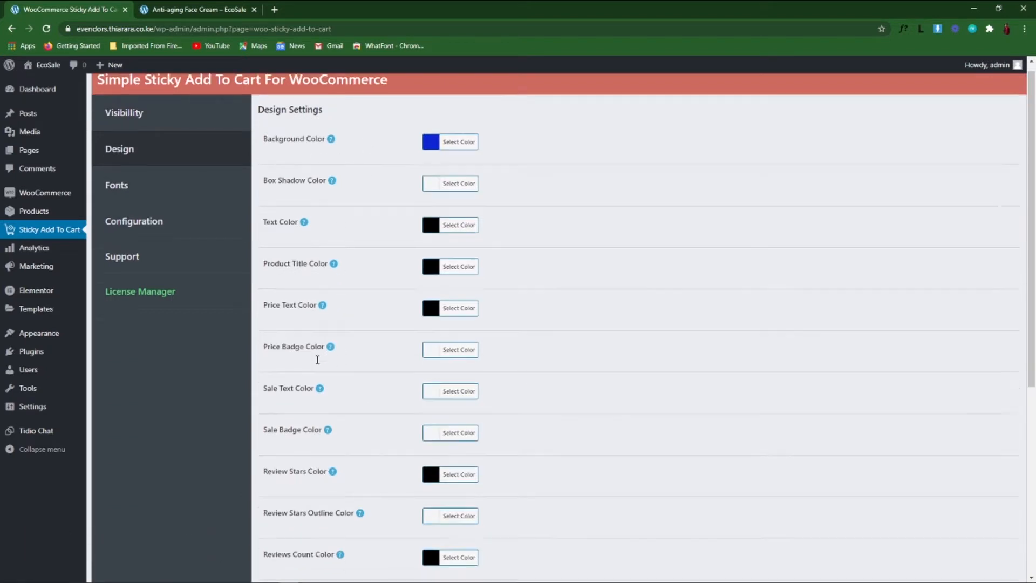
pyautogui.scroll(5, 352, 351)
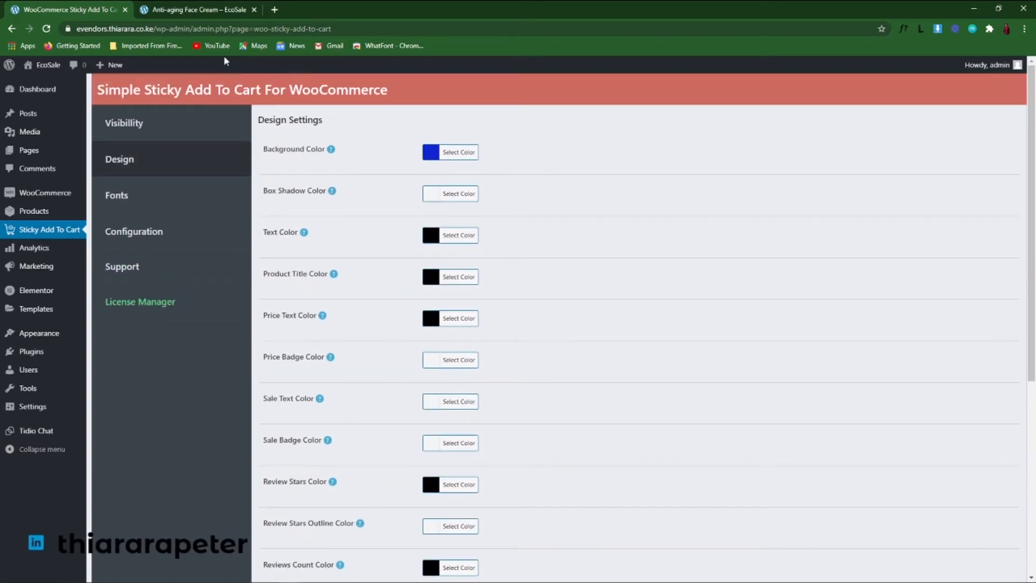
# - Reload the Anti-aging Face Cream page and check the sticky bar's background color
pyautogui.click(212, 11)
pyautogui.click(47, 30)
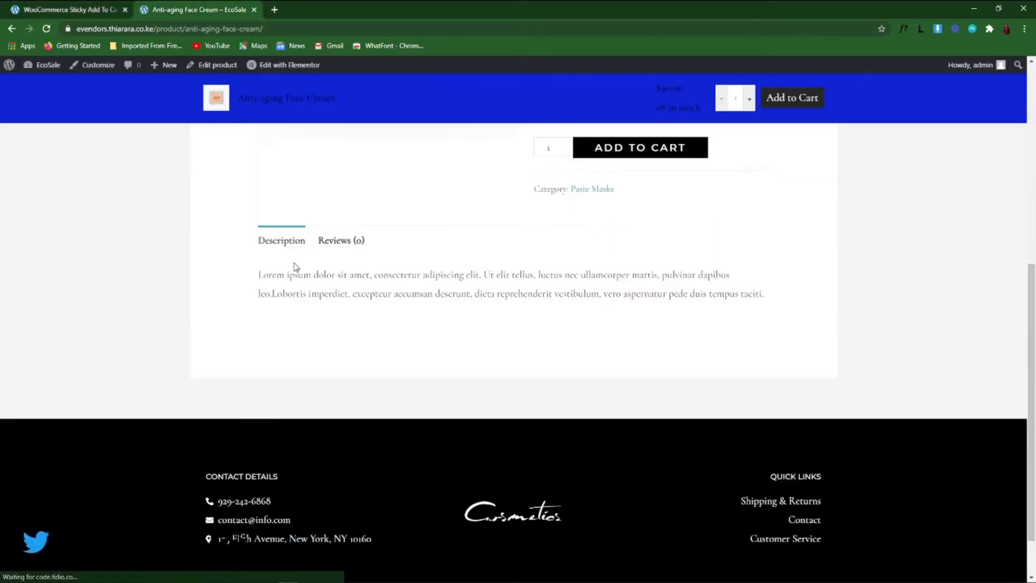
pyautogui.scroll(4, 293, 266)
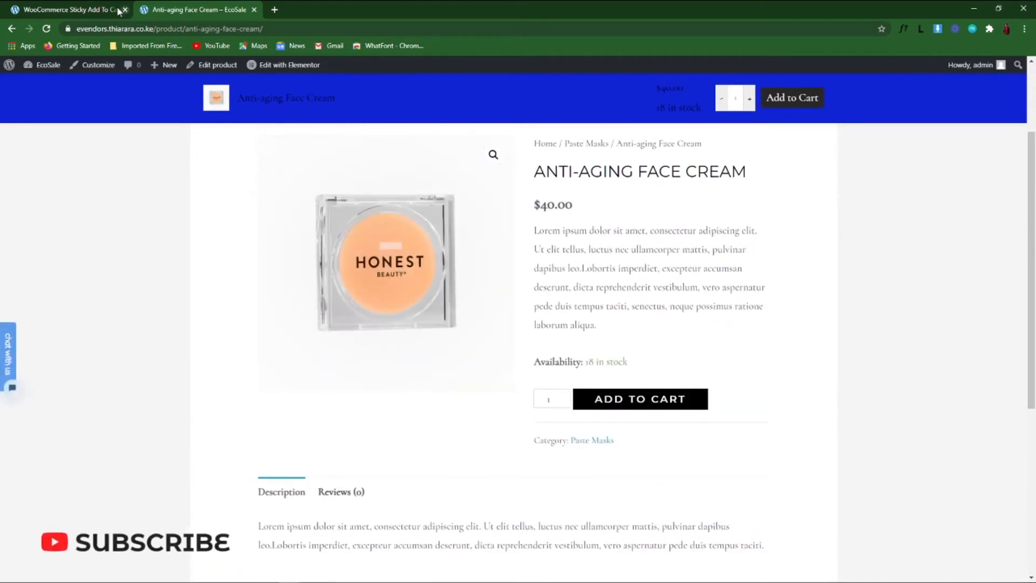
# - Set the sticky bar's Background Color to lime green in the Design settings
pyautogui.click(70, 9)
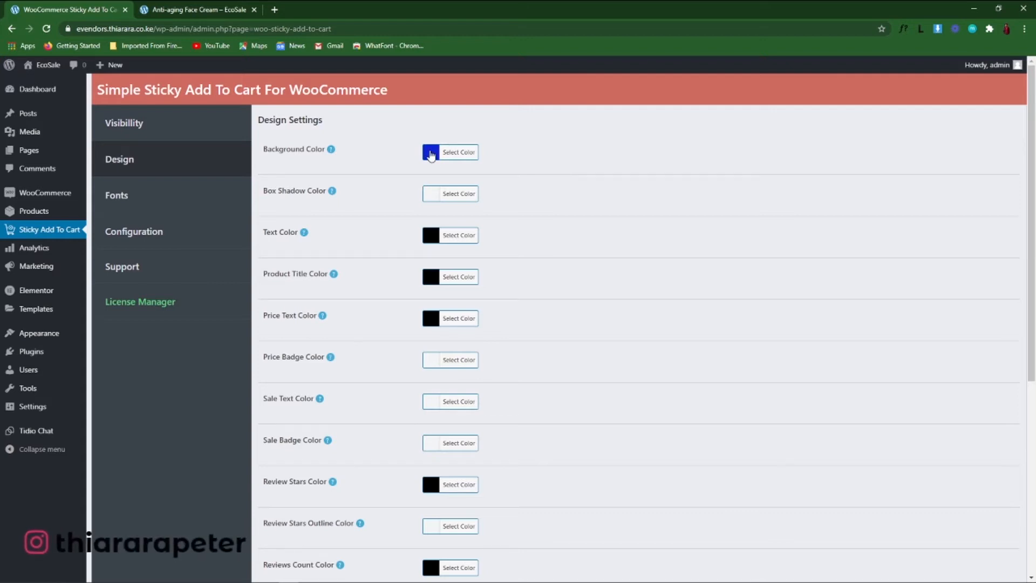
pyautogui.click(431, 152)
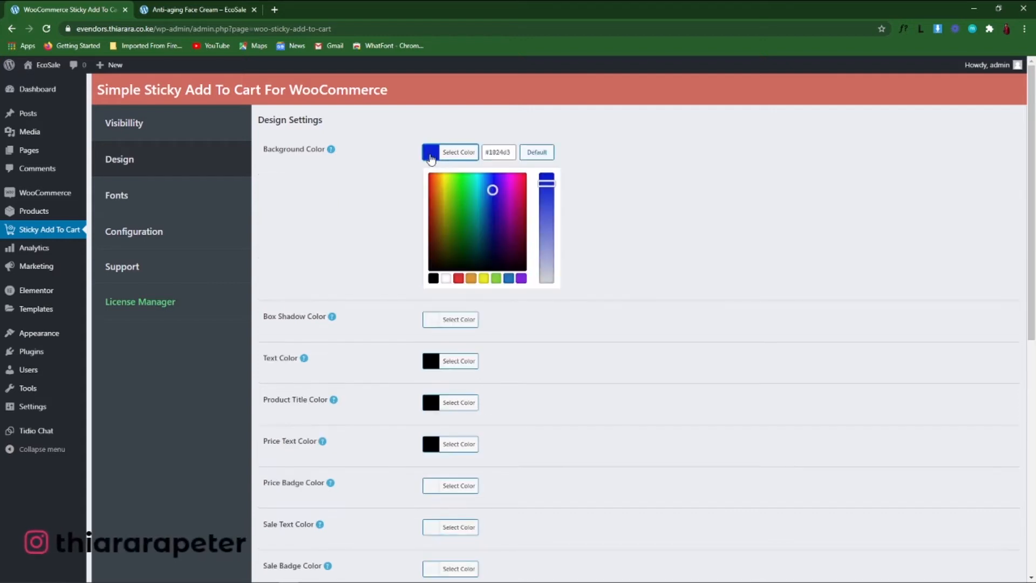
pyautogui.moveTo(448, 181)
pyautogui.mouseDown()
pyautogui.moveTo(440, 174)
pyautogui.moveTo(453, 179)
pyautogui.mouseUp()
pyautogui.click(647, 242)
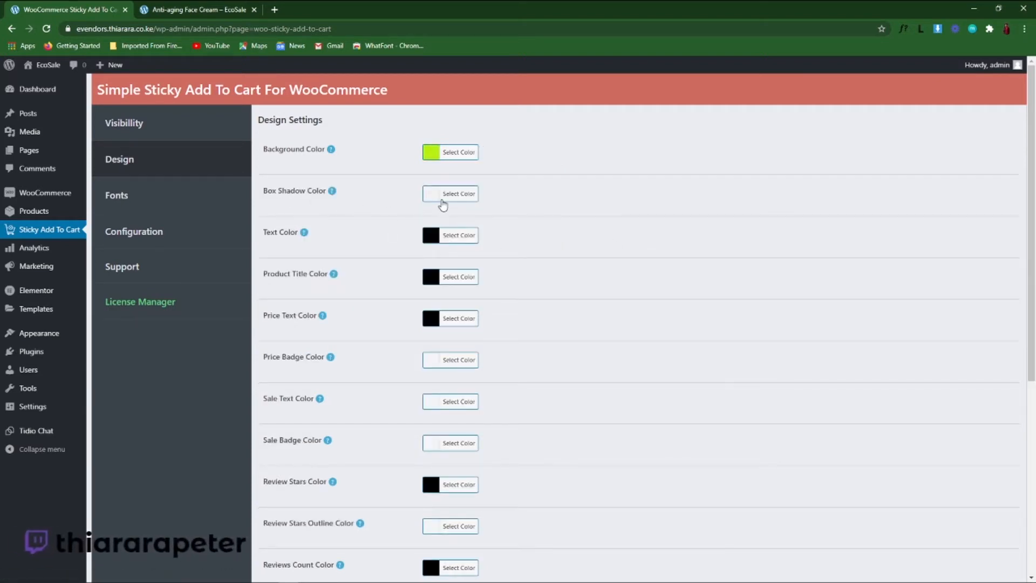
# - Set the Box Shadow Color to red (#dd3333) in the Design settings
pyautogui.click(431, 195)
pyautogui.click(458, 320)
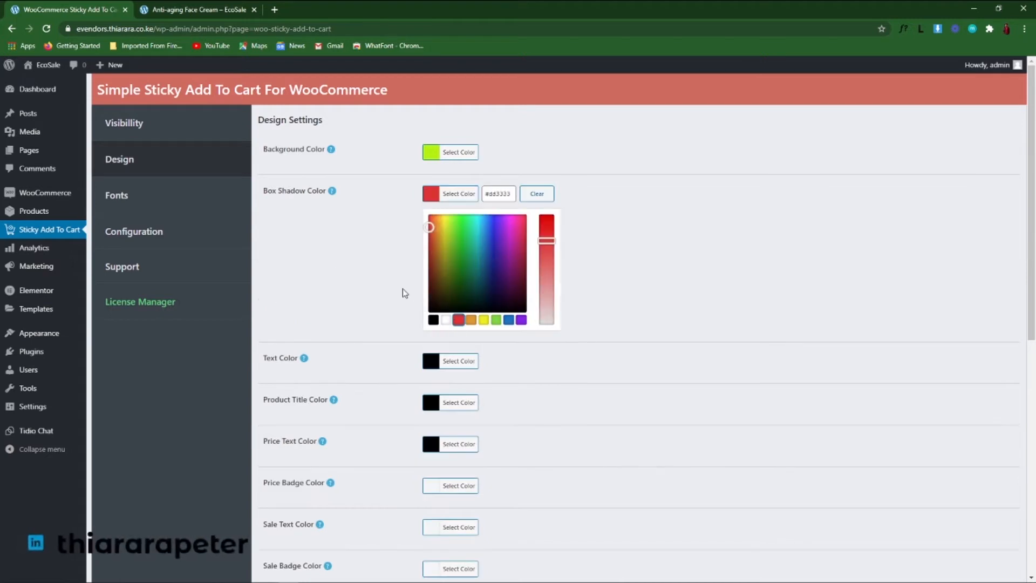
pyautogui.click(402, 293)
# - Set the Text Color and Product Title Color to white and the Price Text Color to red (#dd3333)
pyautogui.click(430, 238)
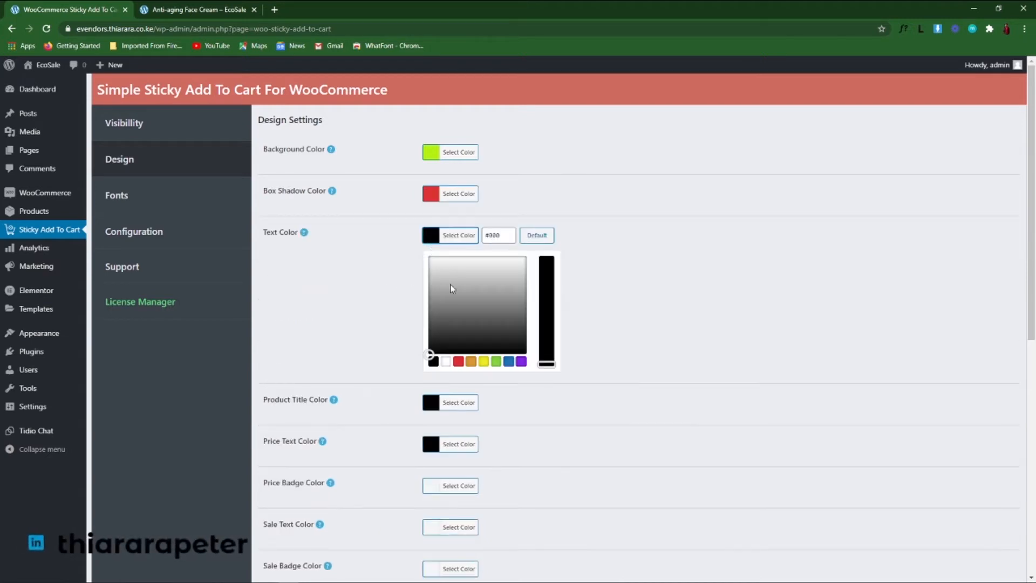
pyautogui.click(446, 361)
pyautogui.click(360, 338)
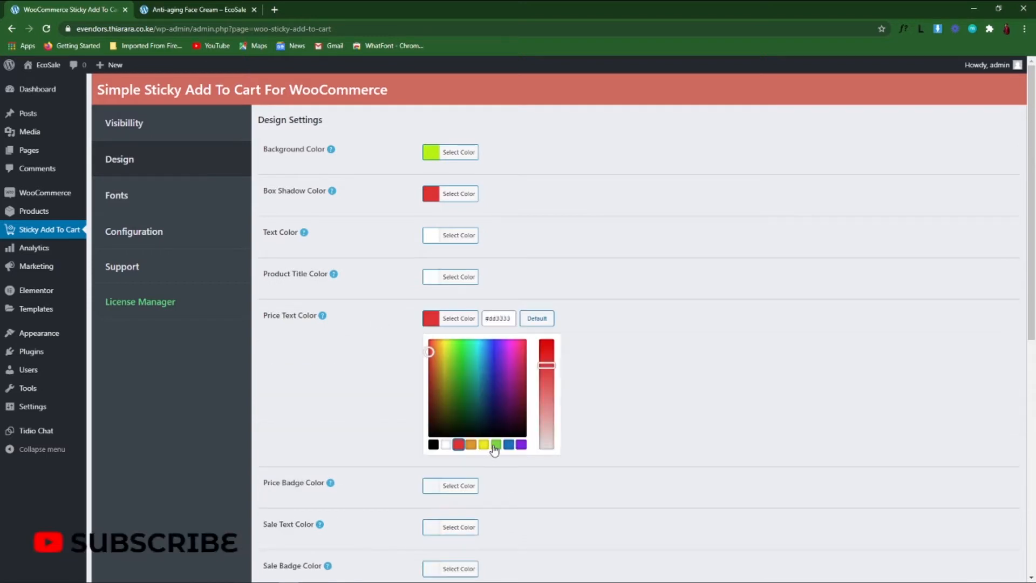
pyautogui.click(340, 380)
# - Save the Design settings and check the sticky bar's colors on the reloaded Anti-aging Face Cream page
pyautogui.scroll(-7, 366, 380)
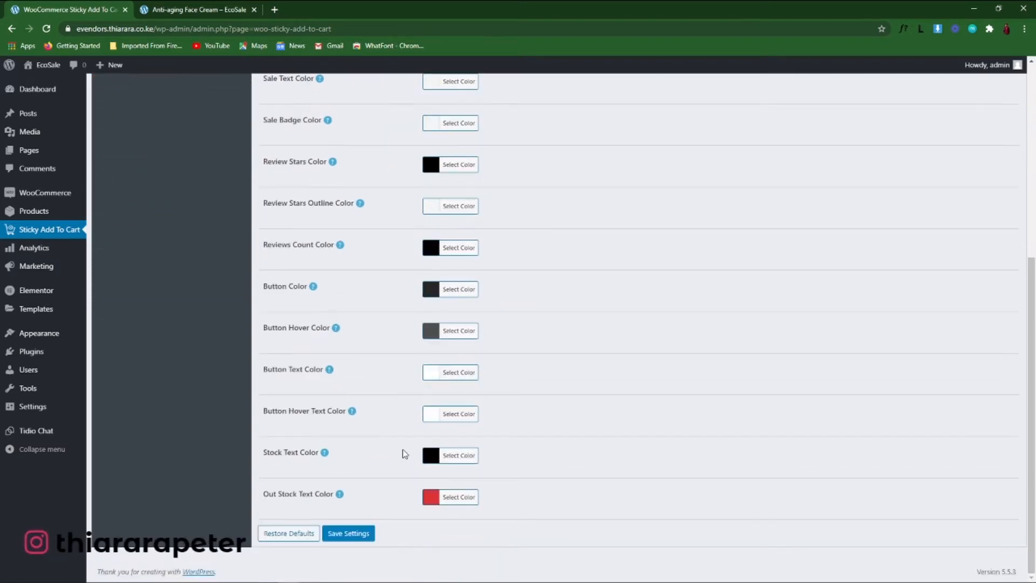
pyautogui.click(346, 534)
pyautogui.scroll(10, 593, 280)
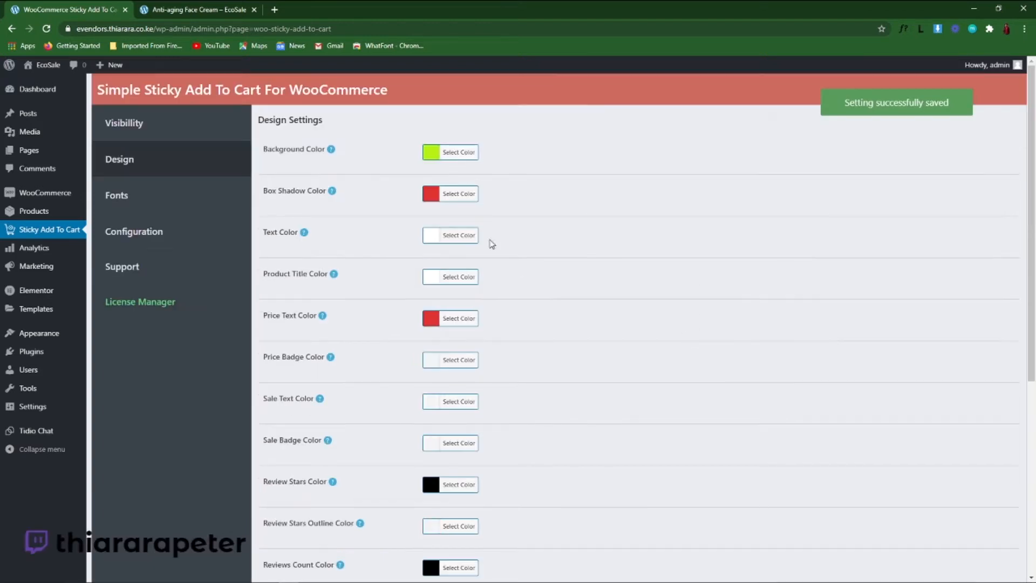
pyautogui.click(197, 10)
pyautogui.click(47, 29)
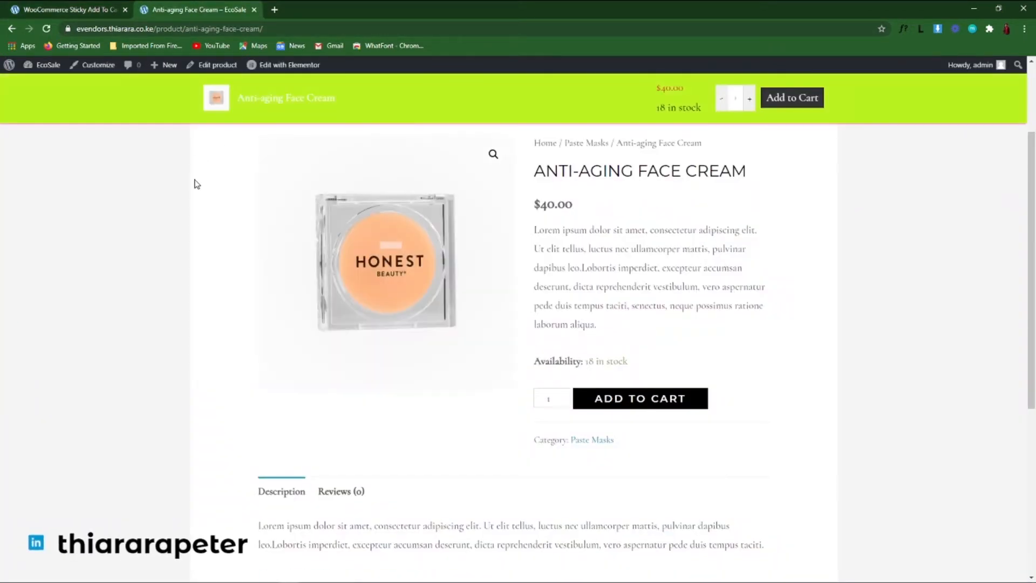
pyautogui.scroll(2, 197, 213)
pyautogui.scroll(-6, 566, 137)
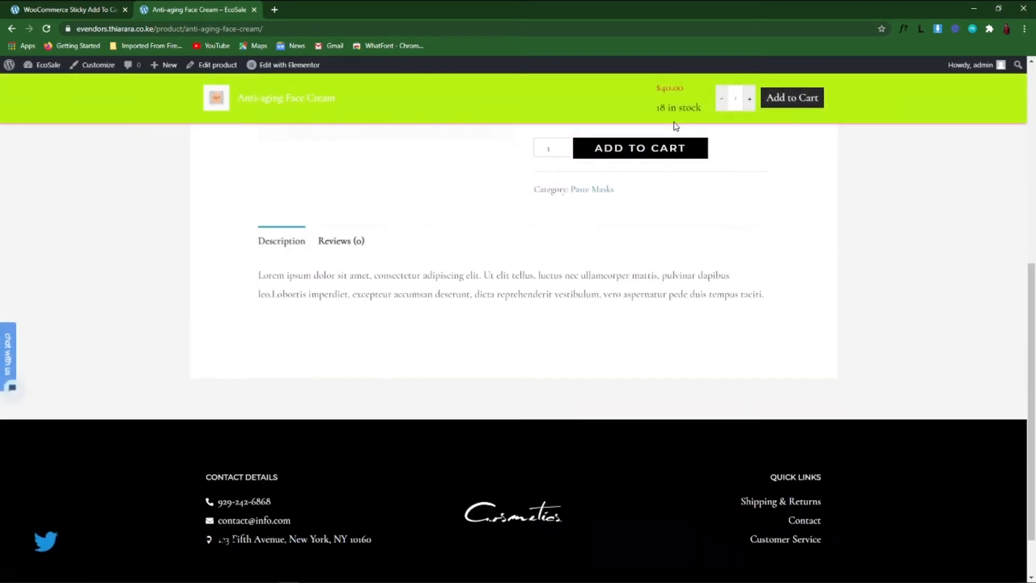
# - Review the plugin's Fonts settings and the button text options in its Configuration settings
pyautogui.click(85, 13)
pyautogui.click(153, 203)
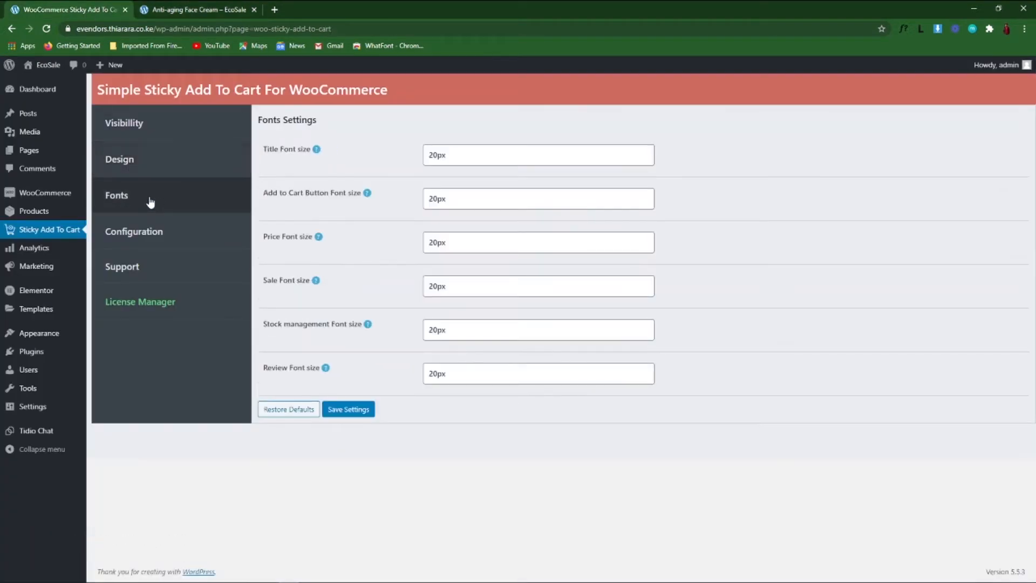
pyautogui.click(128, 231)
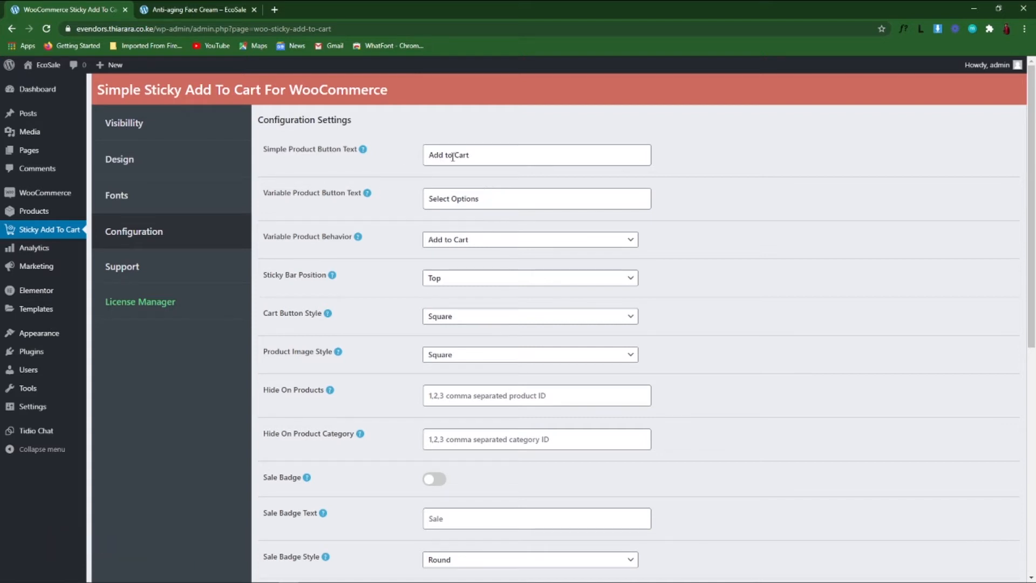
# - Examine the sticky bar and its Add to Cart button along the Anti-aging Face Cream page
pyautogui.click(195, 9)
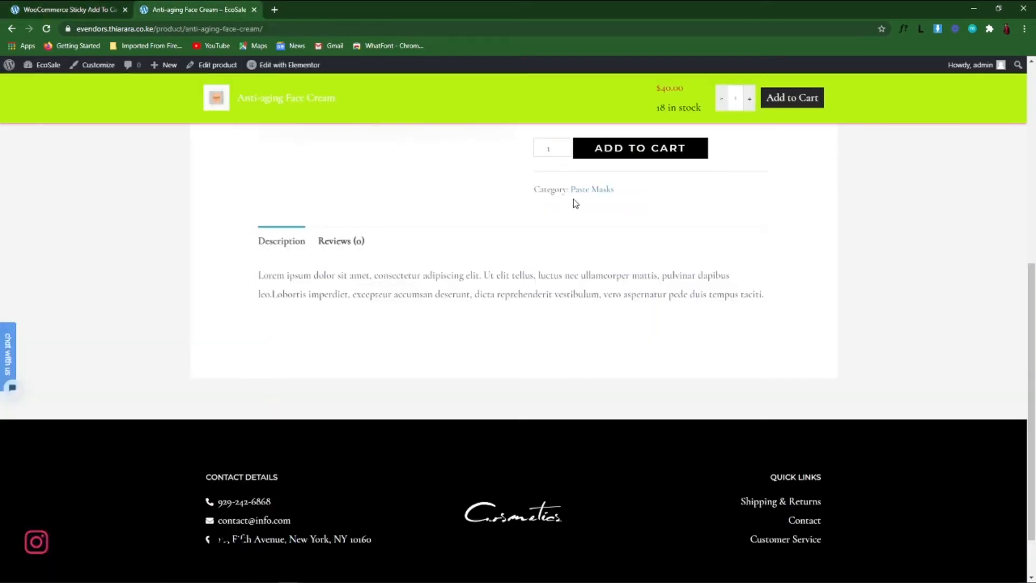
pyautogui.scroll(7, 575, 203)
pyautogui.scroll(-2, 578, 416)
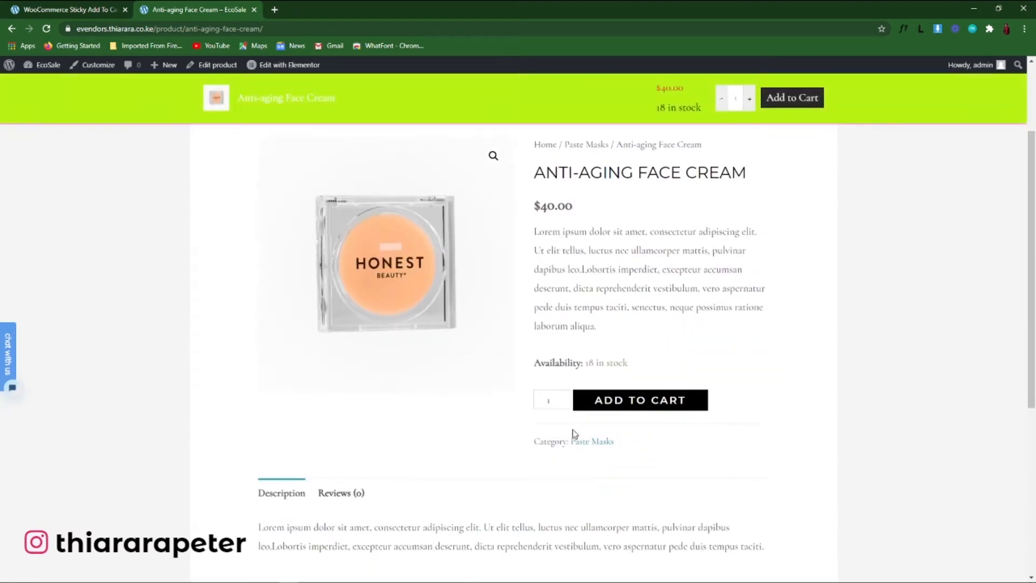
pyautogui.scroll(-1, 575, 434)
pyautogui.scroll(1, 613, 464)
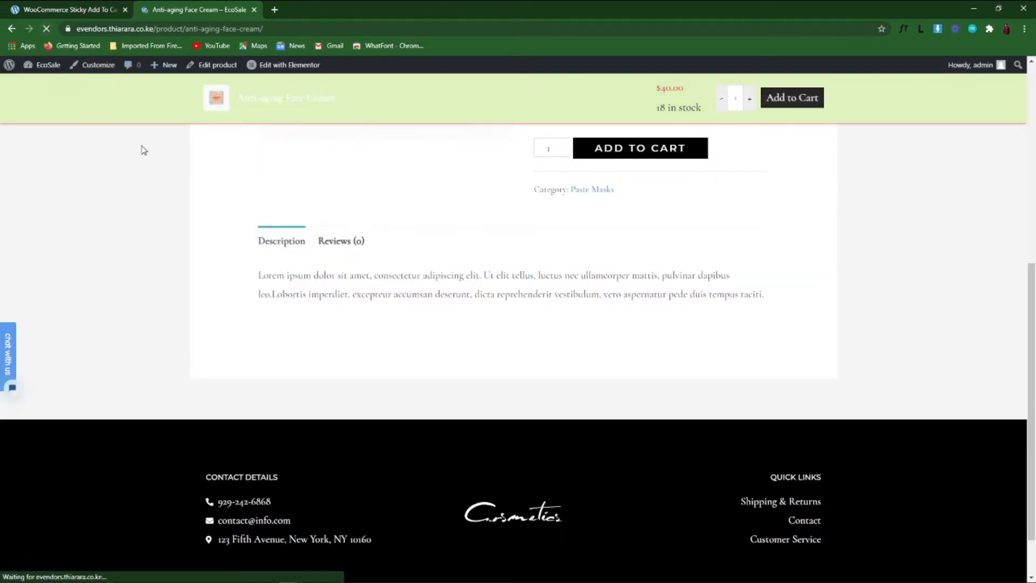
# - Inspect the sticky bar's updated colors and price badge along the Anti-aging Face Cream page
pyautogui.scroll(3, 171, 146)
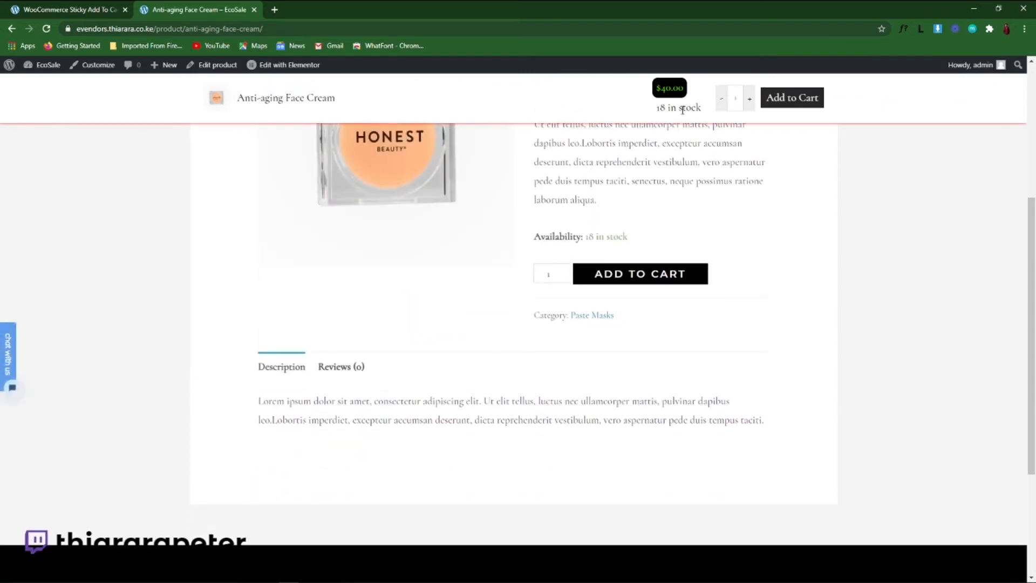
pyautogui.scroll(2, 264, 169)
pyautogui.scroll(-3, 264, 169)
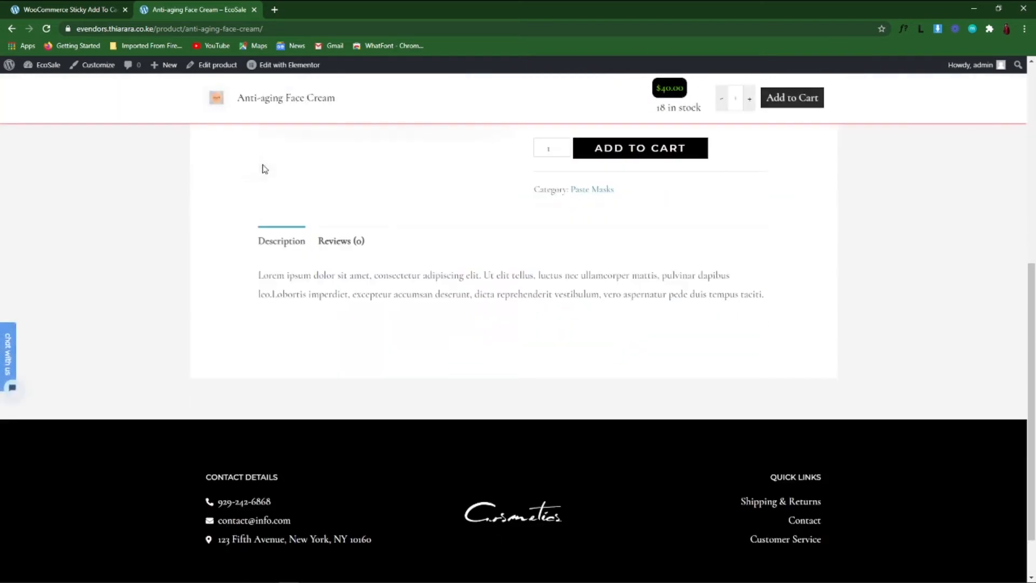
pyautogui.scroll(5, 387, 205)
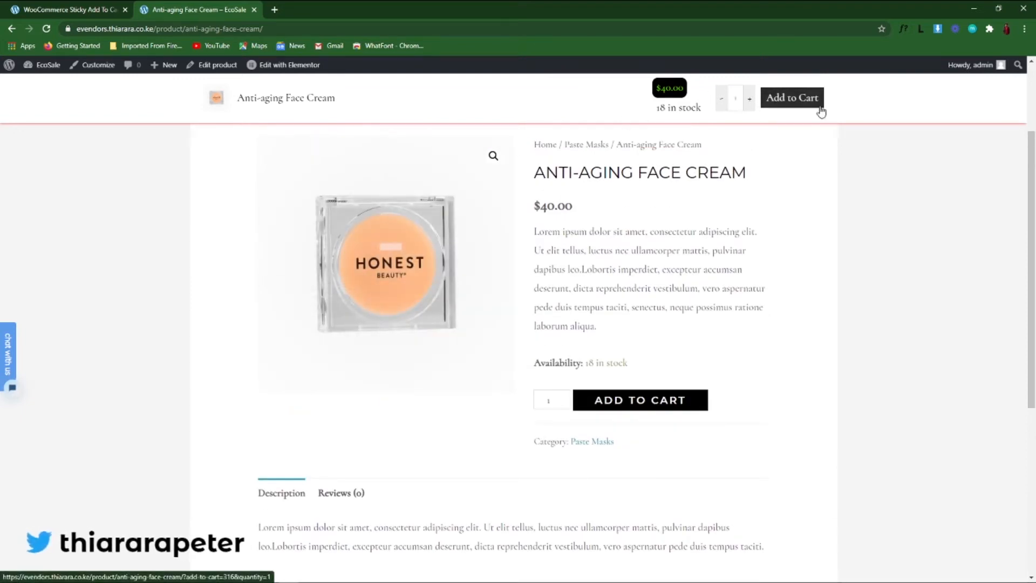
# - Open the plugin's Configuration settings and compare their button text options with the sticky bar on the product page
pyautogui.click(87, 11)
pyautogui.scroll(6, 296, 160)
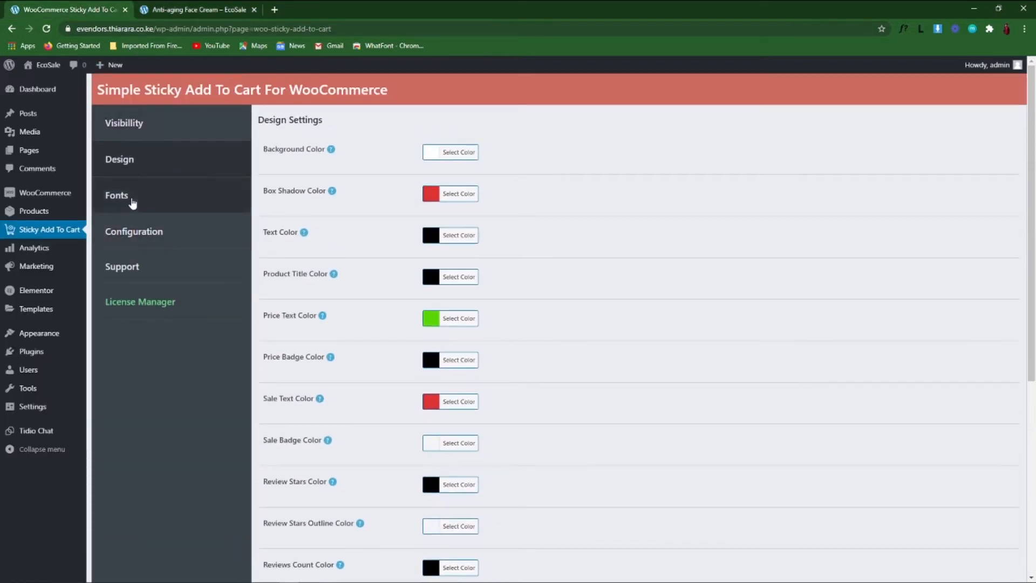
pyautogui.click(157, 232)
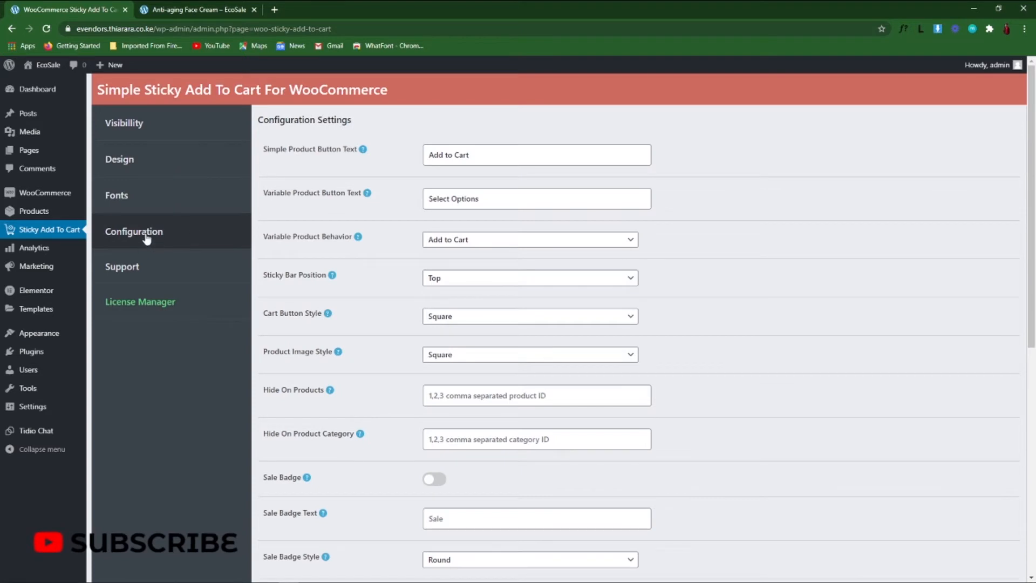
pyautogui.click(198, 9)
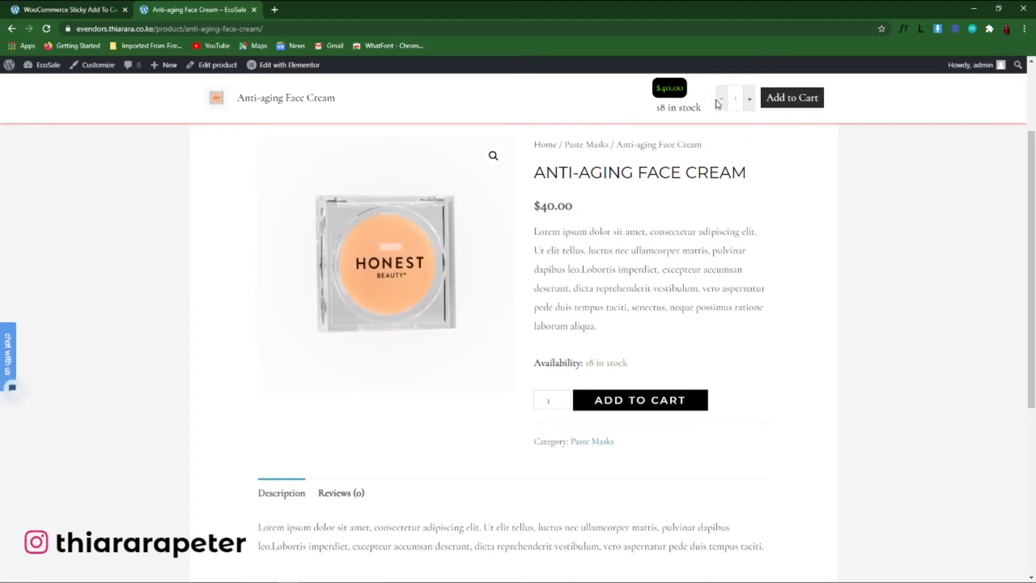
pyautogui.click(94, 8)
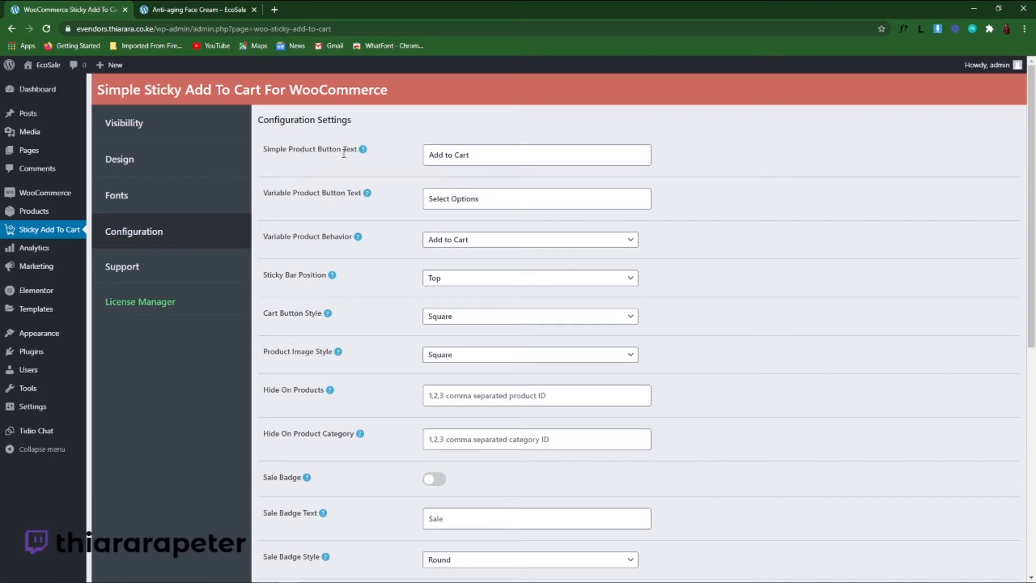
# - Set the Simple Product Button Text to "I want this" and save the Configuration settings
pyautogui.tripleClick(425, 156)
pyautogui.press('BackSpace')
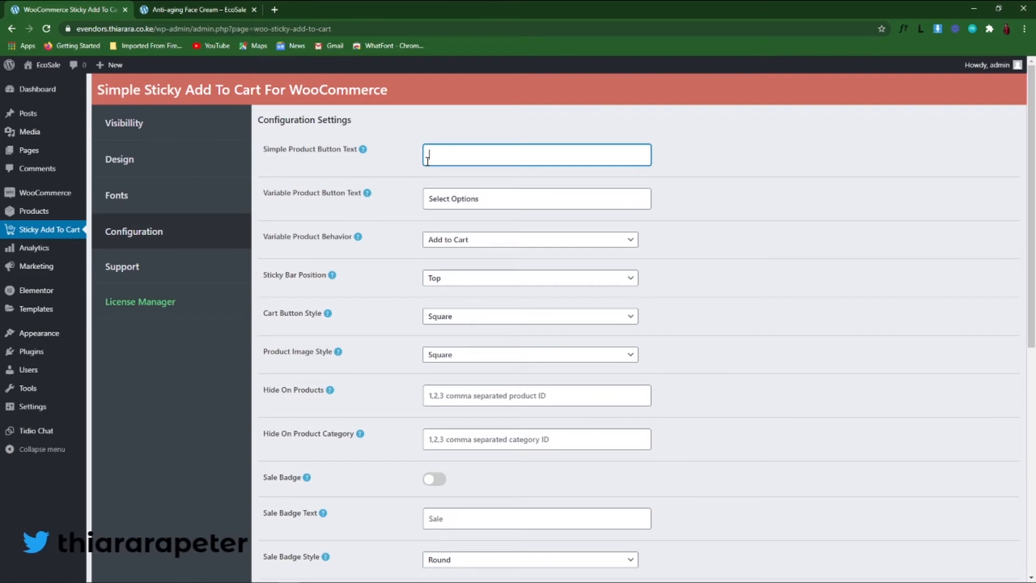
pyautogui.write('I want this')
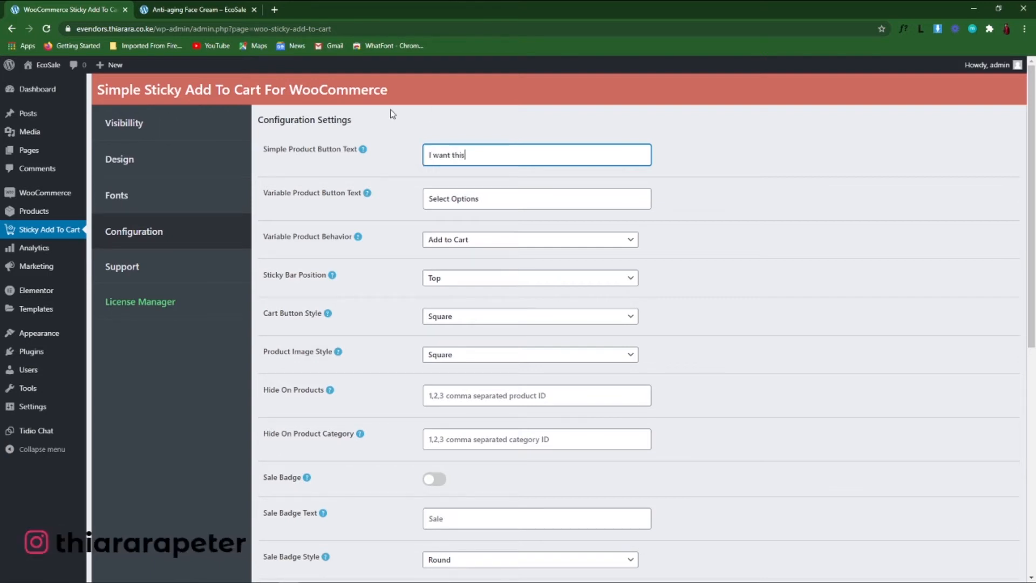
pyautogui.scroll(-8, 393, 241)
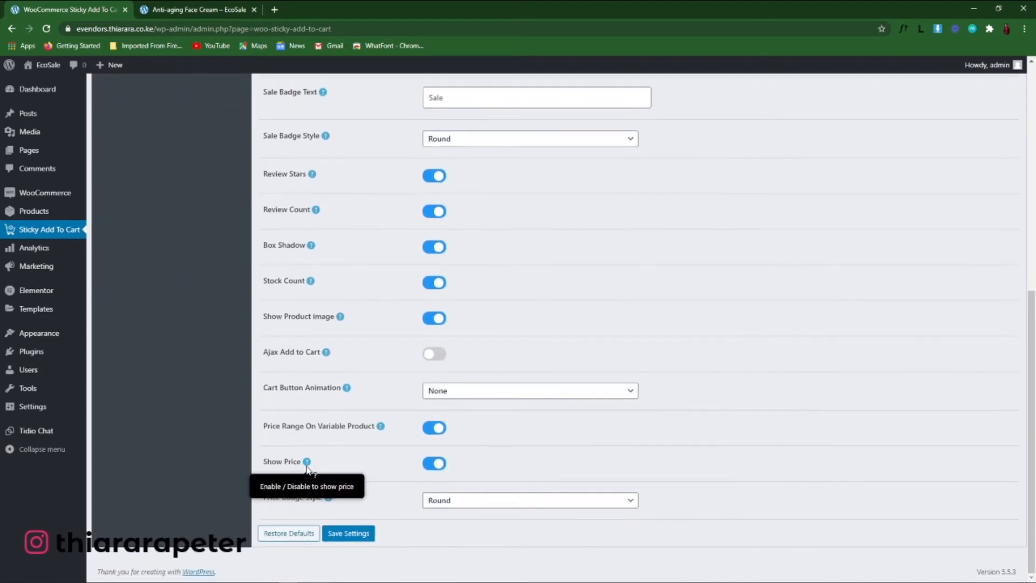
# - Test adding the Anti-aging Face Cream to the cart and check the sticky bar's button on the reloaded page
pyautogui.click(219, 8)
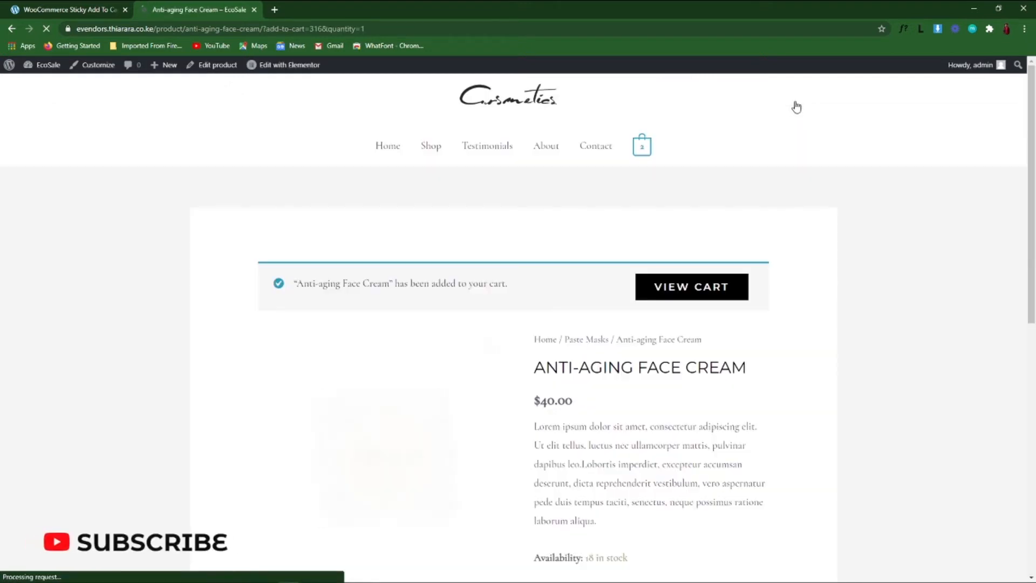
pyautogui.scroll(-5, 642, 221)
pyautogui.scroll(5, 644, 223)
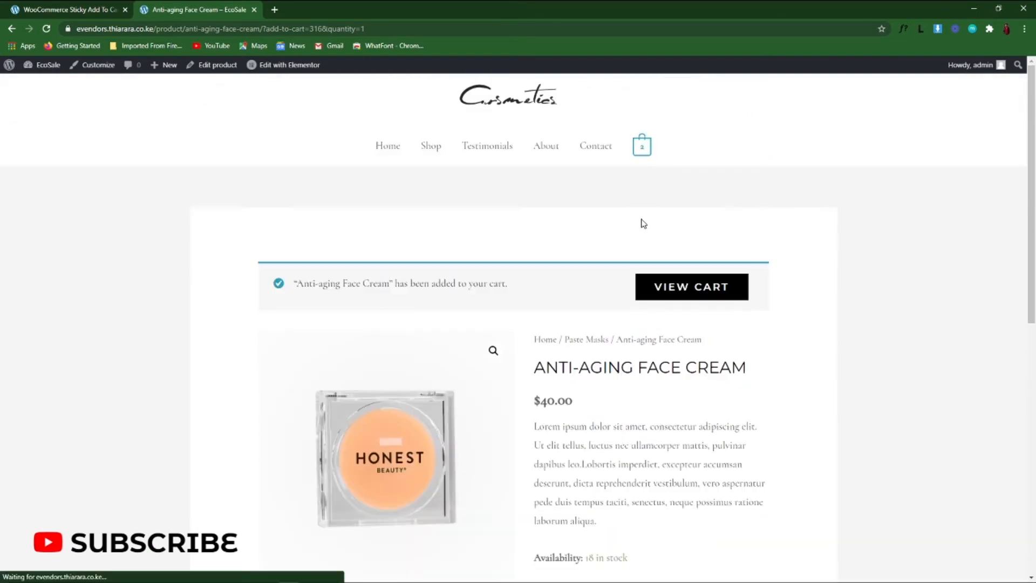
pyautogui.scroll(-5, 644, 223)
# - Review the Variable Product Button Text option and check the sticky bar on the Skin Toner Gel product page
pyautogui.click(92, 10)
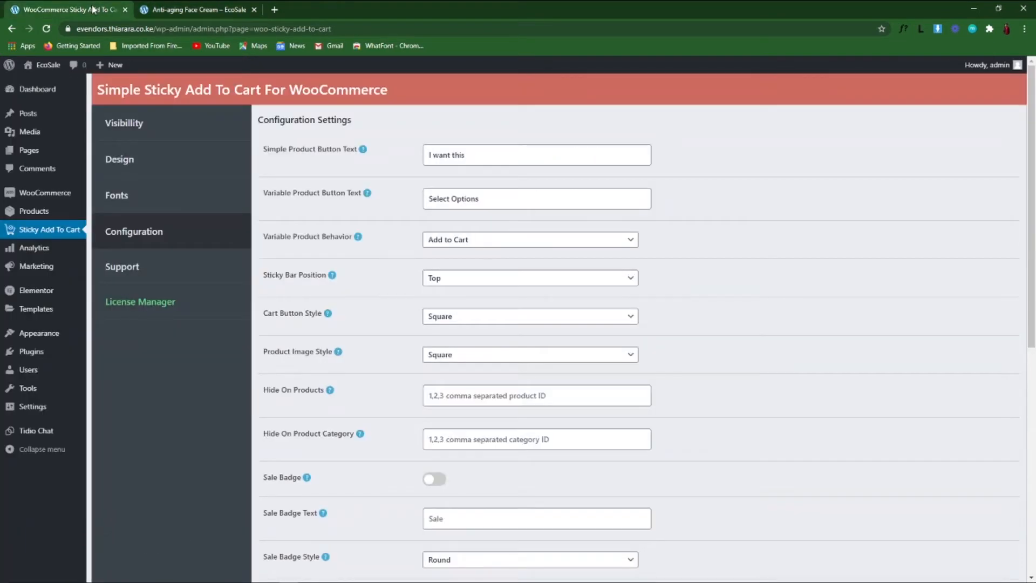
pyautogui.click(489, 202)
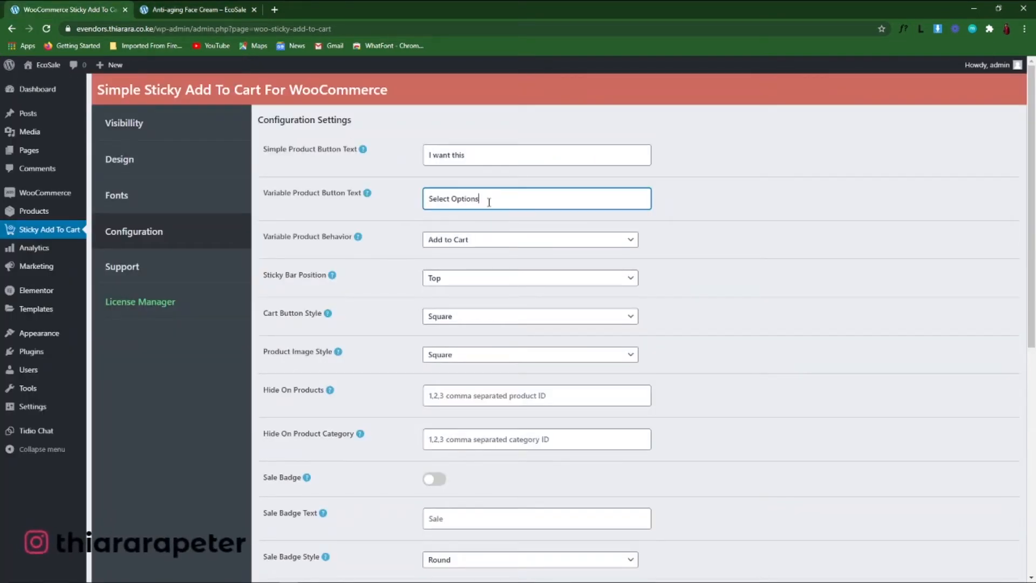
pyautogui.click(192, 5)
pyautogui.press('F5')
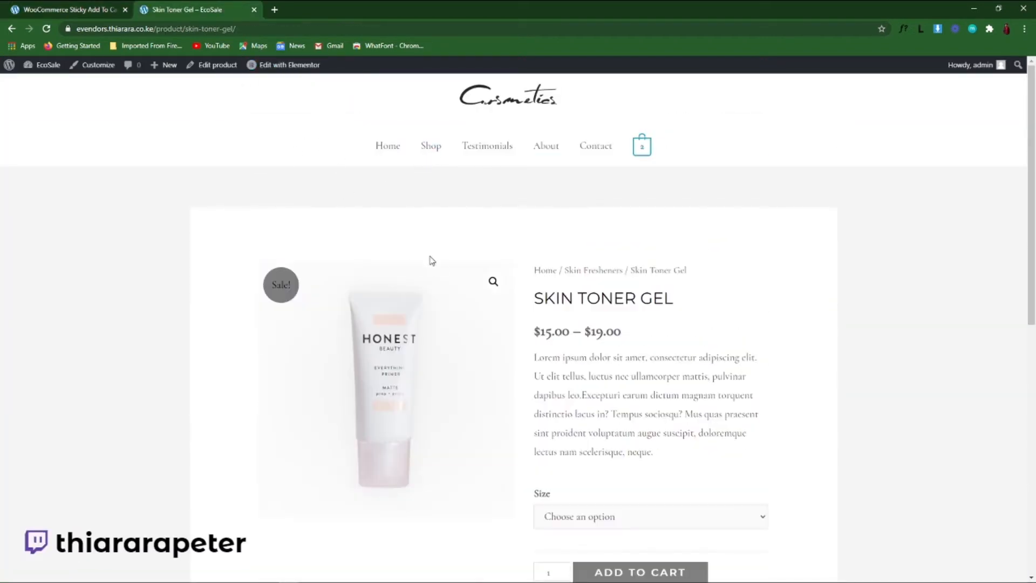
pyautogui.scroll(-5, 431, 261)
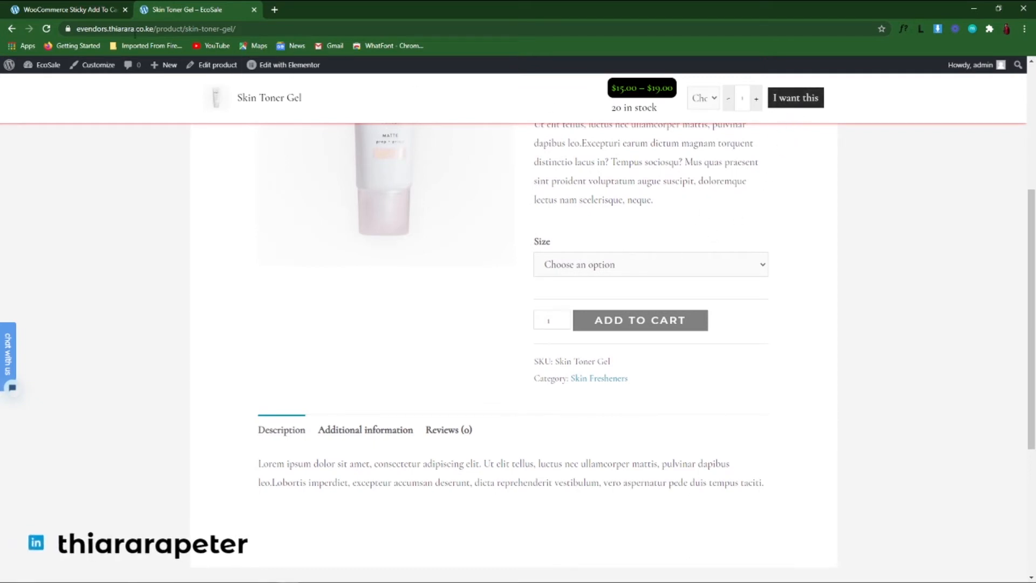
# - Save the Configuration settings with the Variable Product Button Text kept as "Select Options"
pyautogui.click(42, 7)
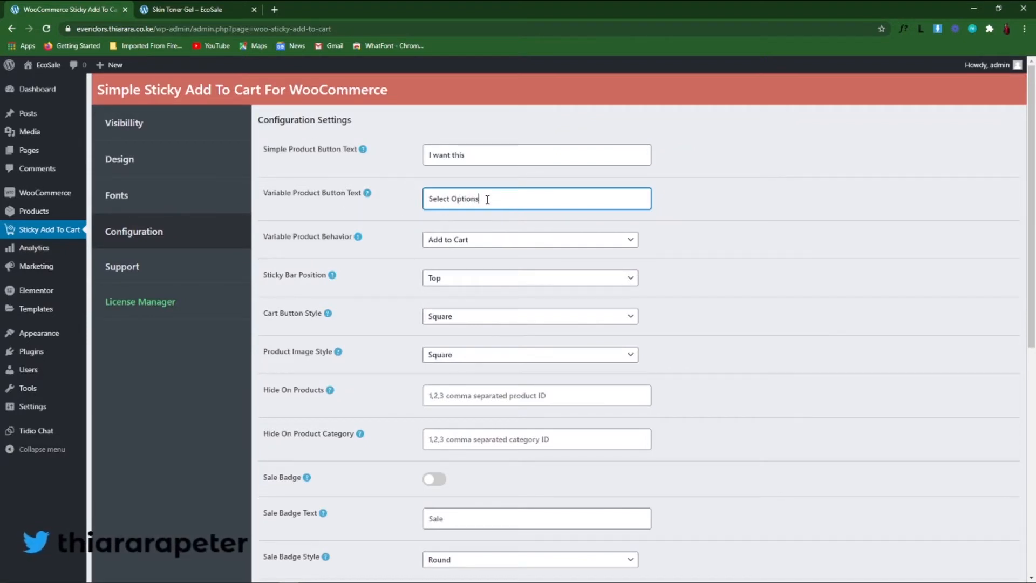
pyautogui.click(505, 201)
pyautogui.scroll(-8, 432, 237)
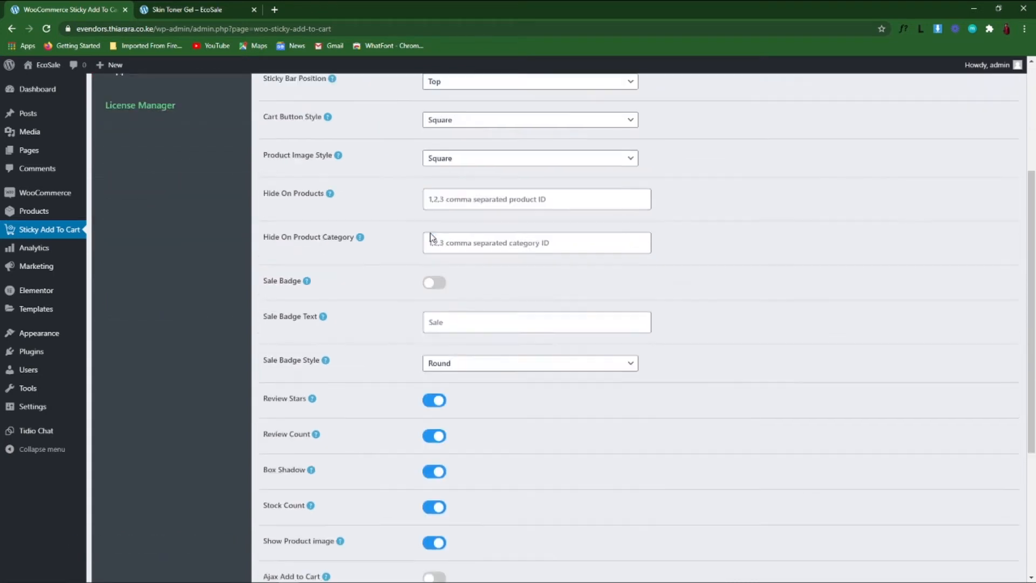
pyautogui.click(340, 533)
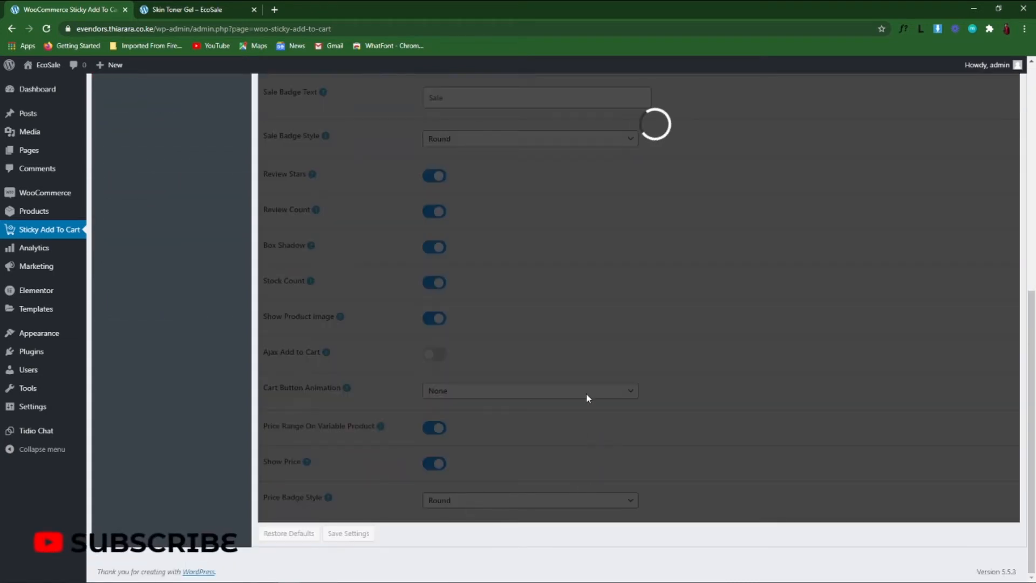
pyautogui.scroll(8, 389, 326)
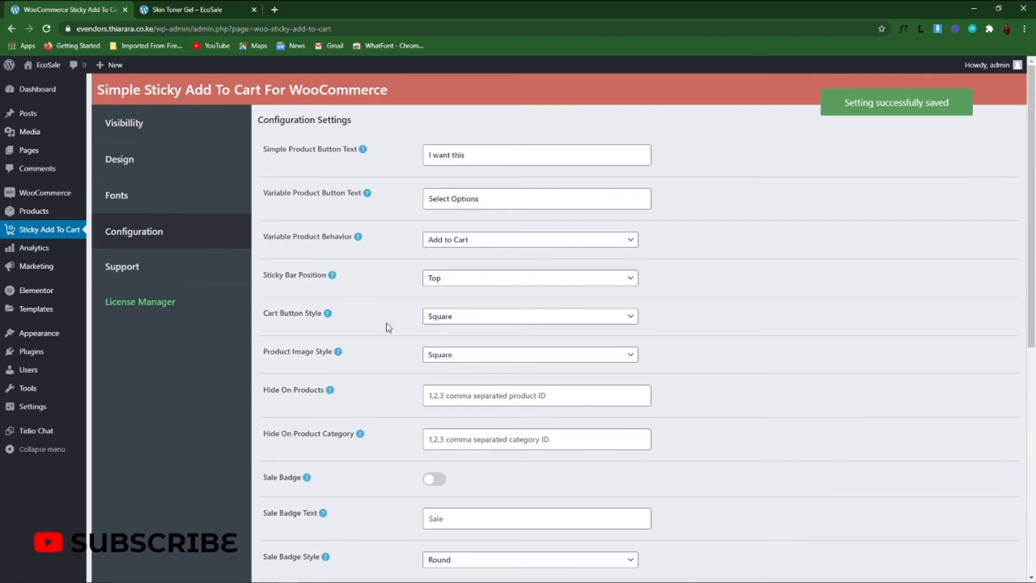
# - Reload the Skin Toner Gel page and choose the Medium size, followed by Small, in the sticky bar
pyautogui.click(140, 8)
pyautogui.click(52, 28)
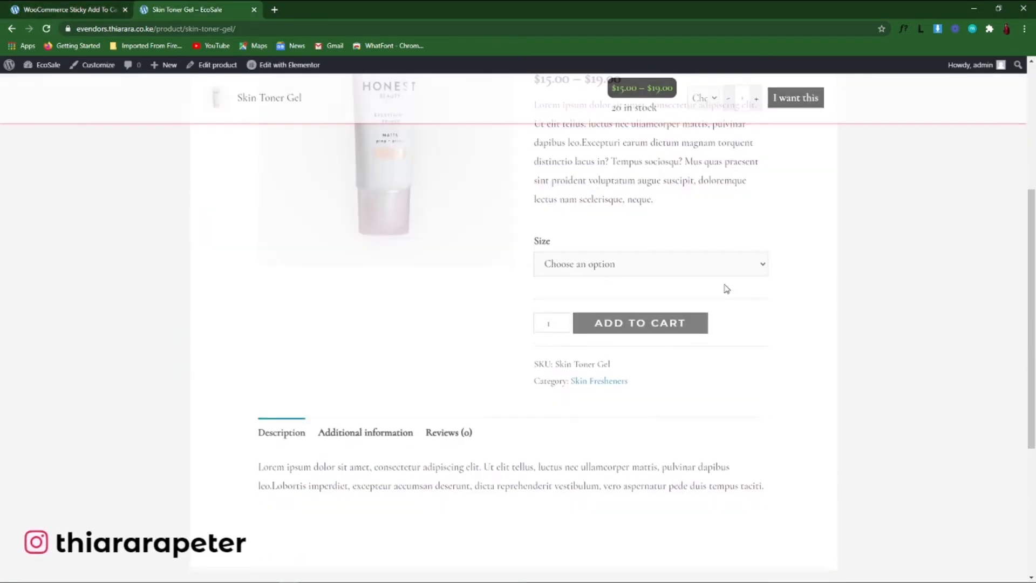
pyautogui.click(704, 99)
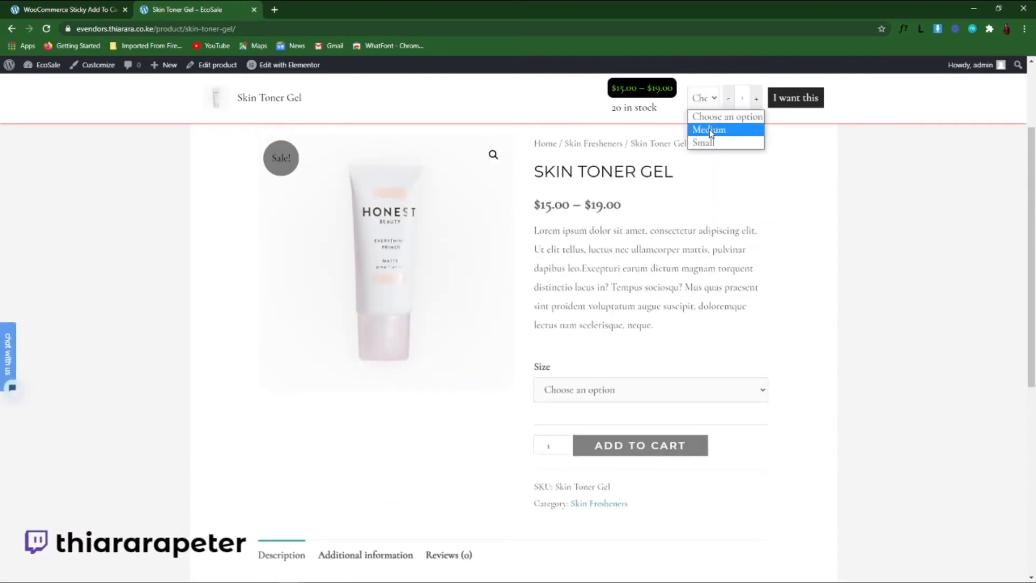
pyautogui.click(708, 102)
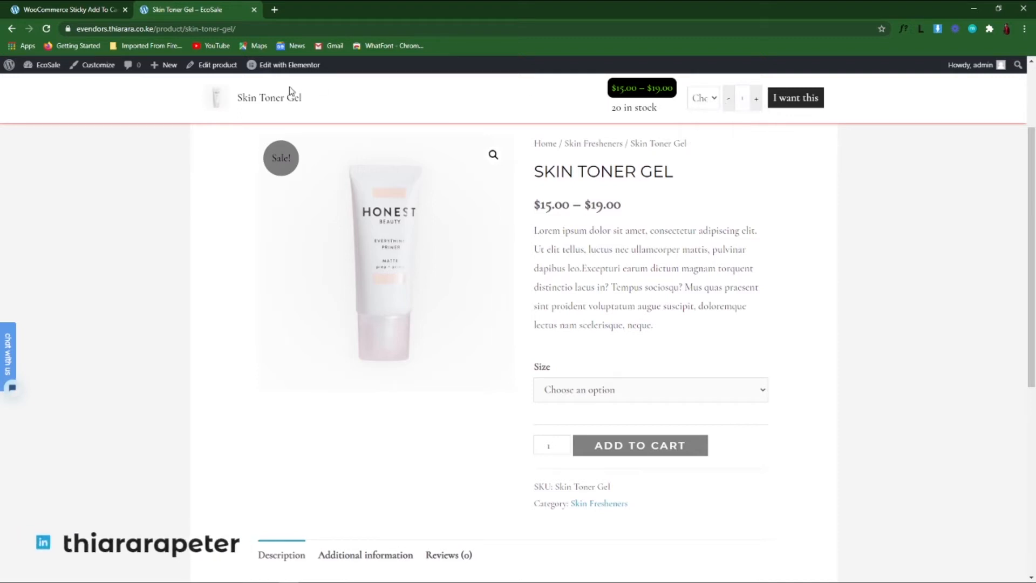
pyautogui.click(705, 104)
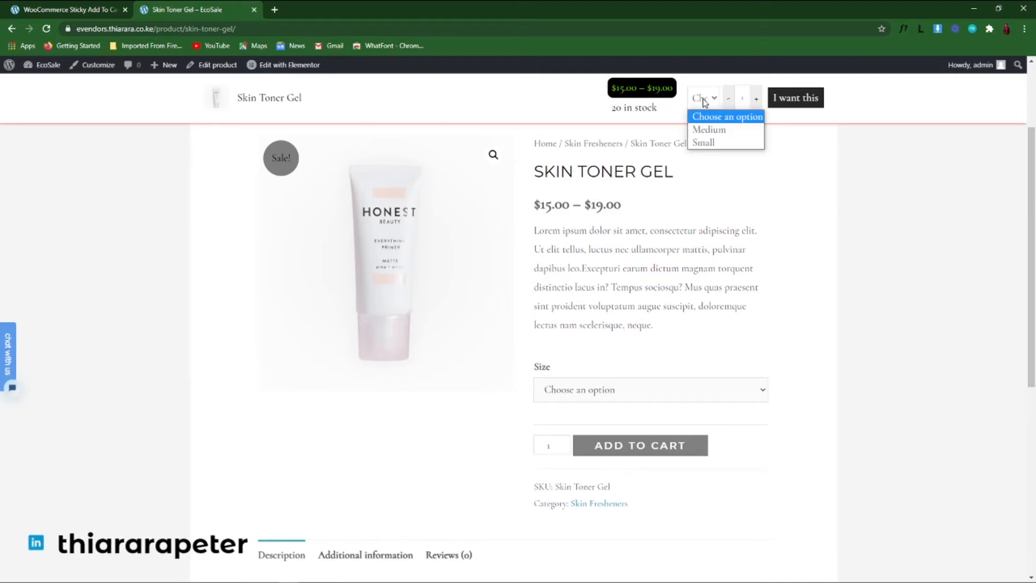
pyautogui.click(709, 131)
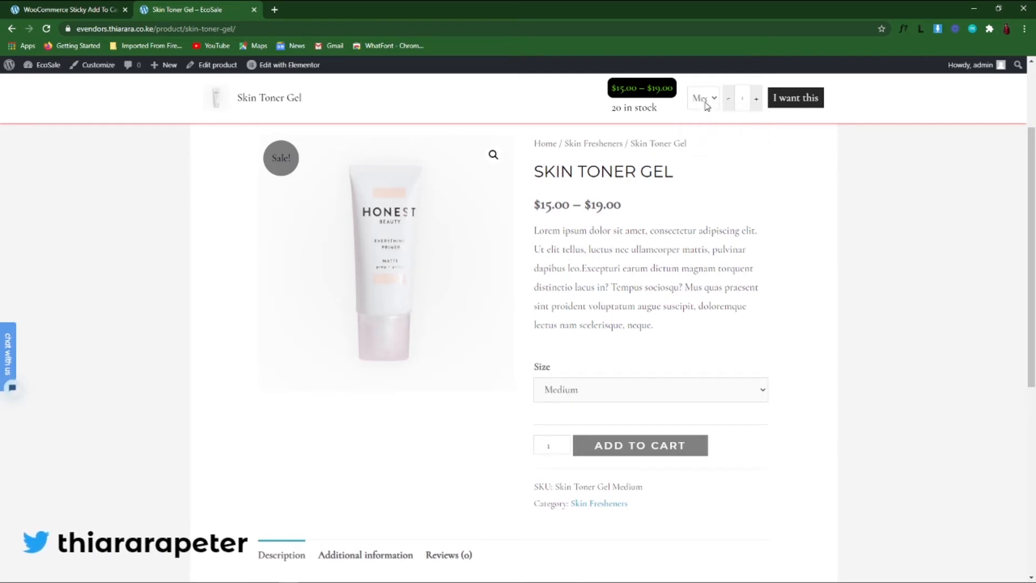
pyautogui.click(707, 106)
pyautogui.click(701, 141)
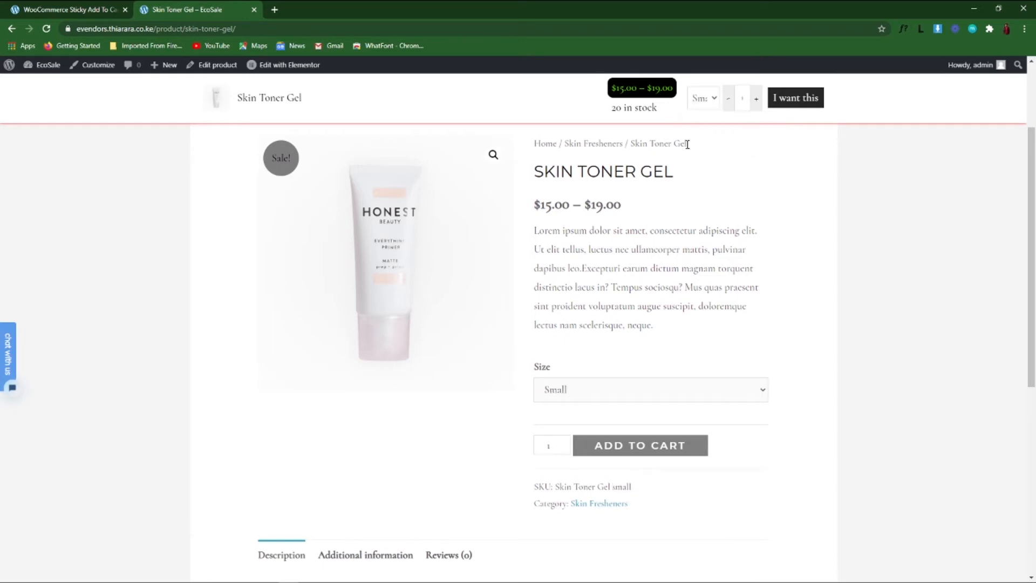
# - Compare the size choices in the Skin Toner Gel product form with those in the sticky bar
pyautogui.click(670, 396)
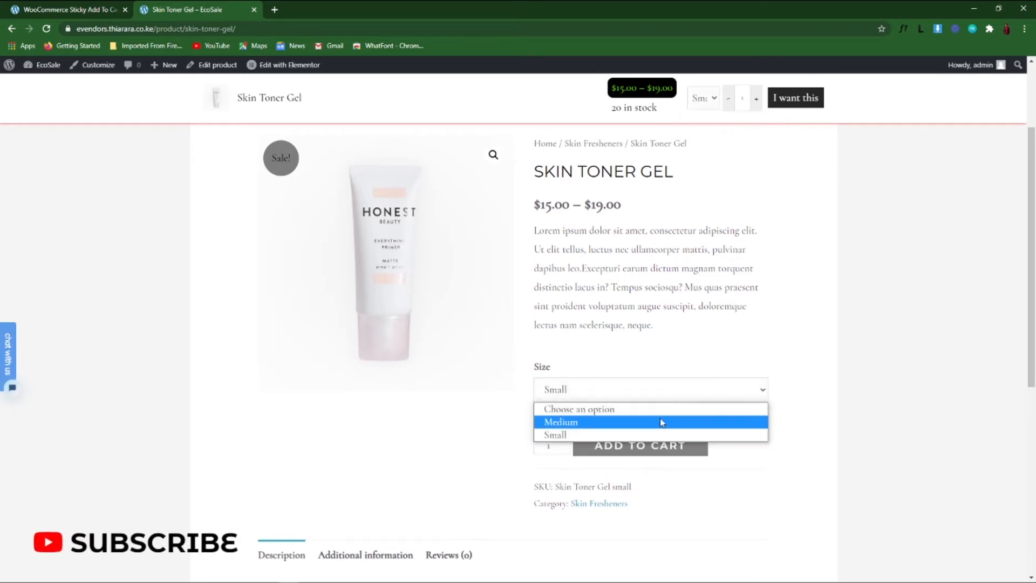
pyautogui.click(518, 394)
pyautogui.scroll(-5, 510, 378)
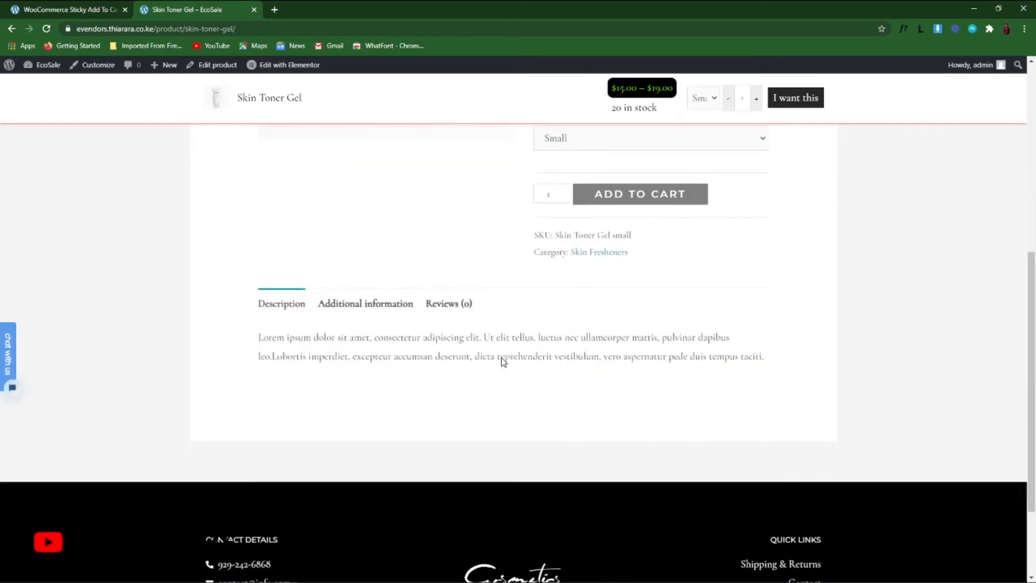
pyautogui.scroll(7, 662, 213)
pyautogui.scroll(-6, 643, 220)
pyautogui.scroll(2, 642, 220)
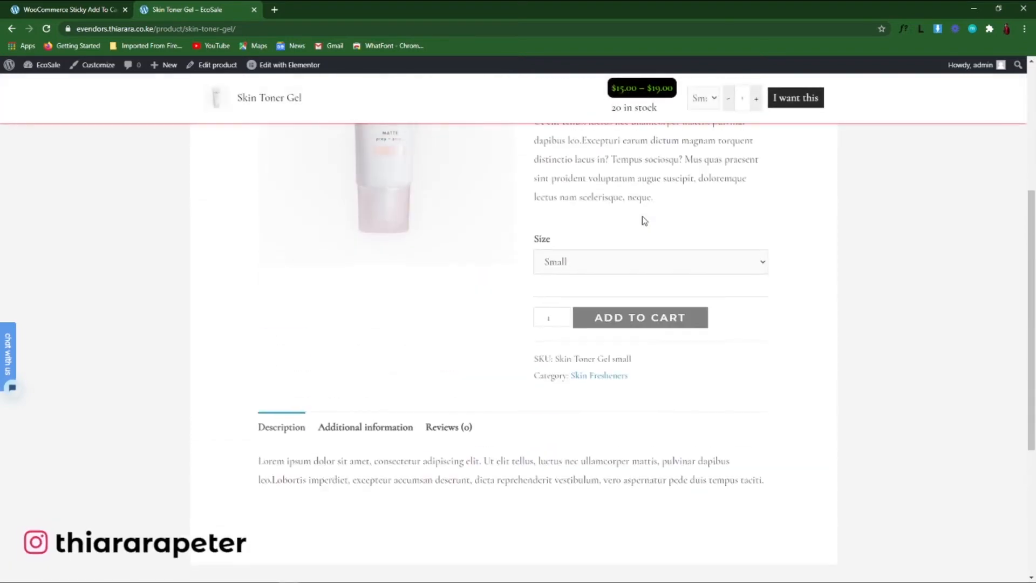
pyautogui.click(711, 98)
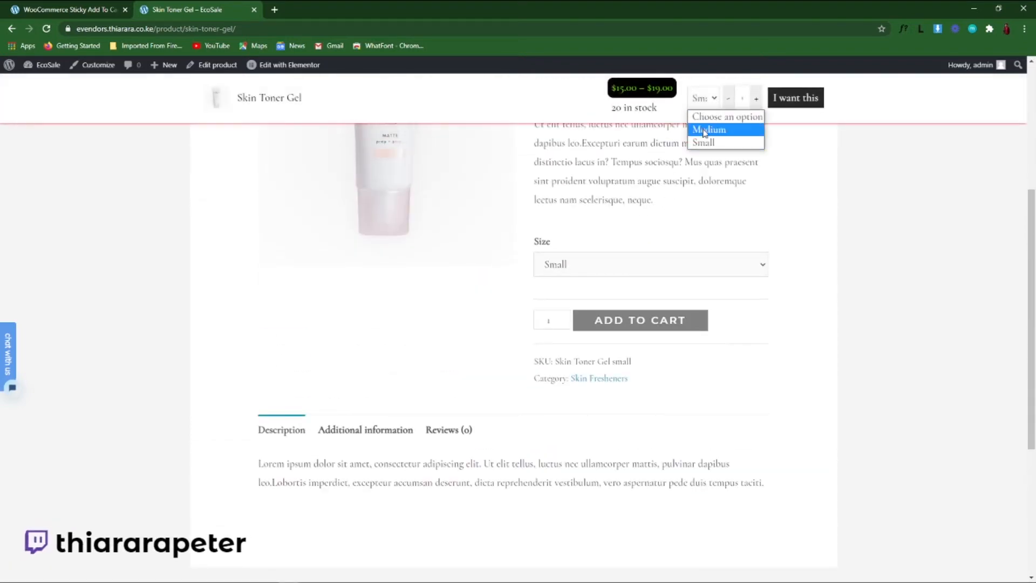
pyautogui.click(703, 104)
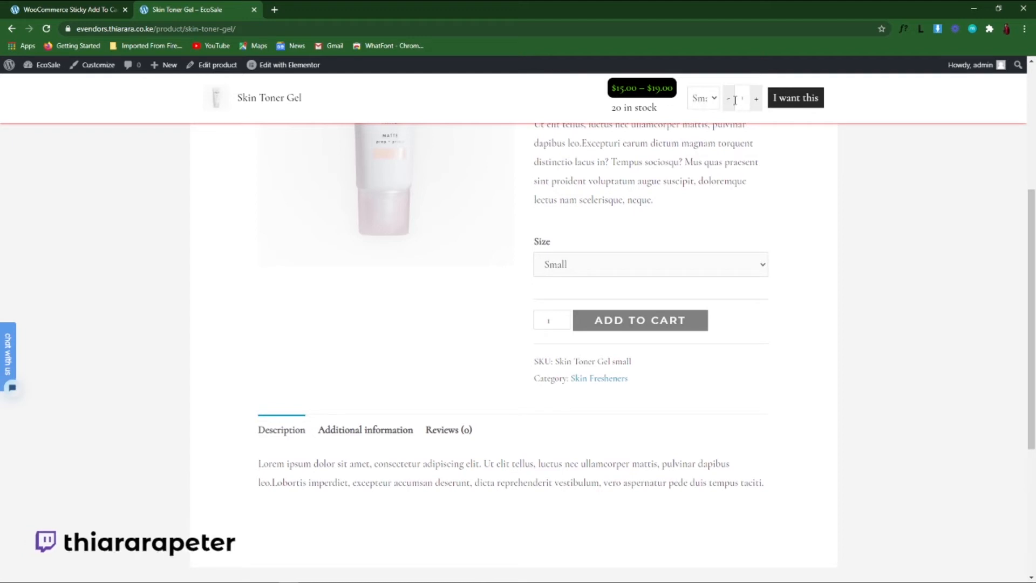
pyautogui.click(701, 102)
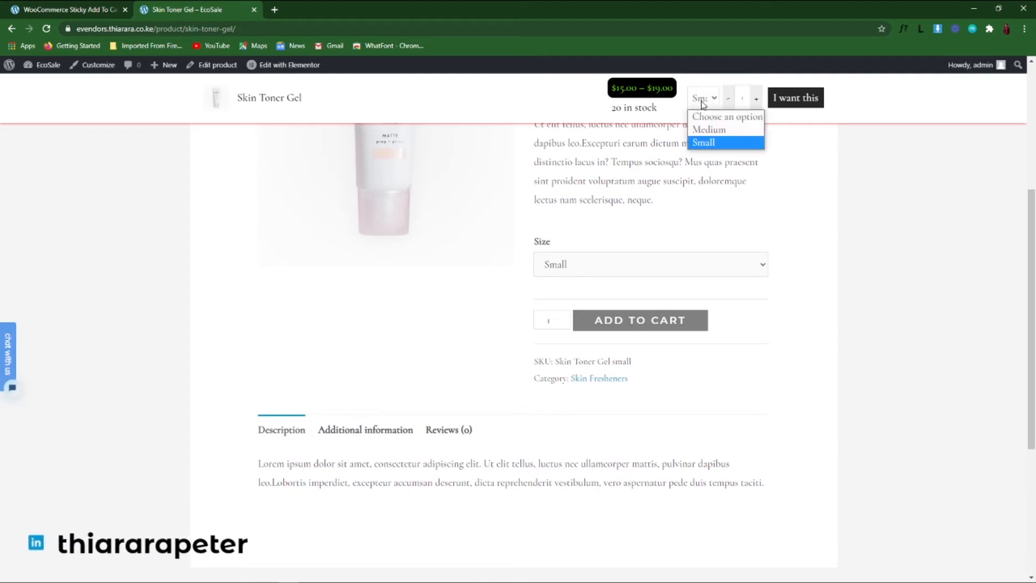
pyautogui.click(797, 116)
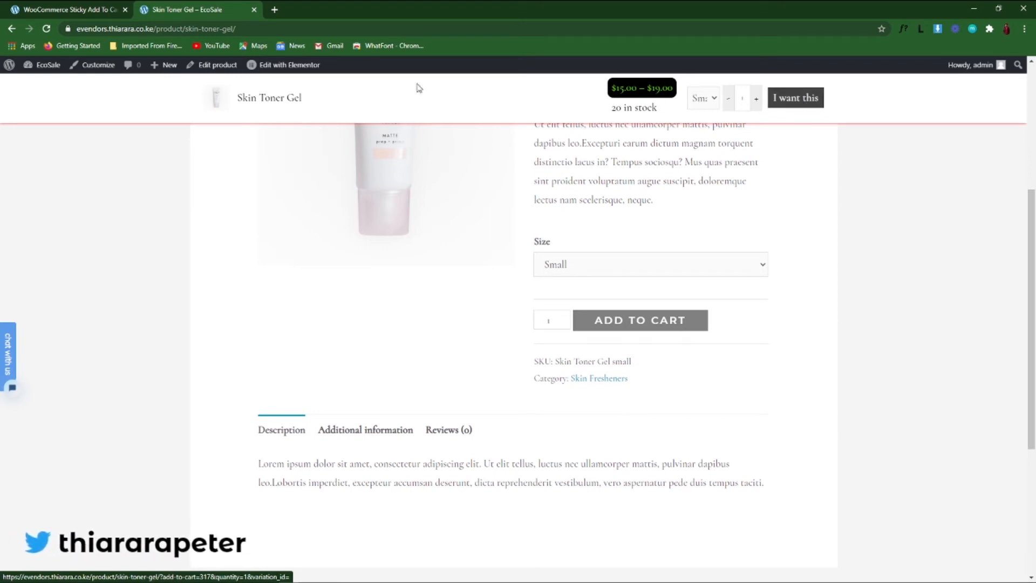
# - Review the Variable Product Behavior choices alongside the sticky bar button on the Skin Toner Gel page
pyautogui.click(76, 10)
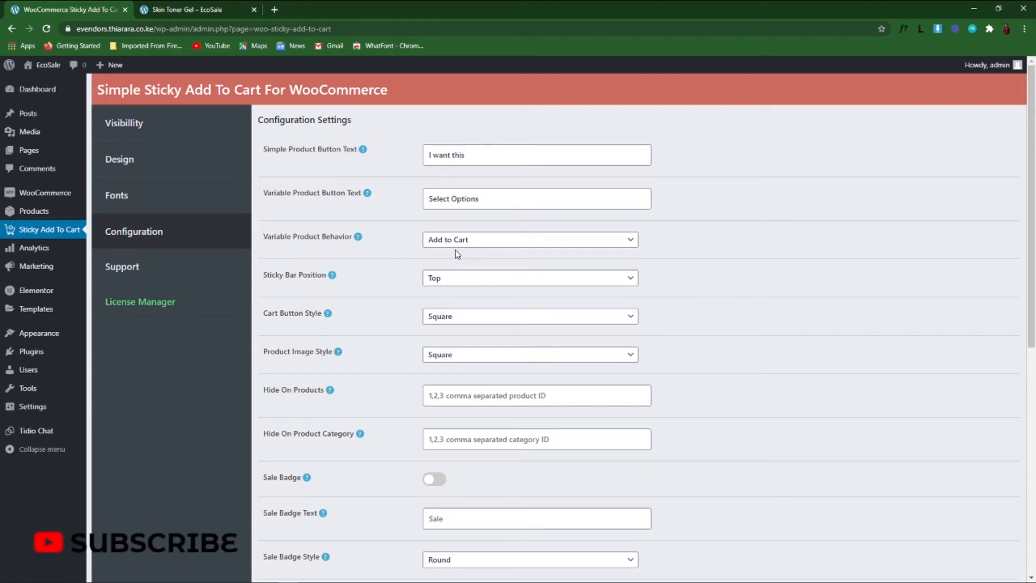
pyautogui.click(505, 242)
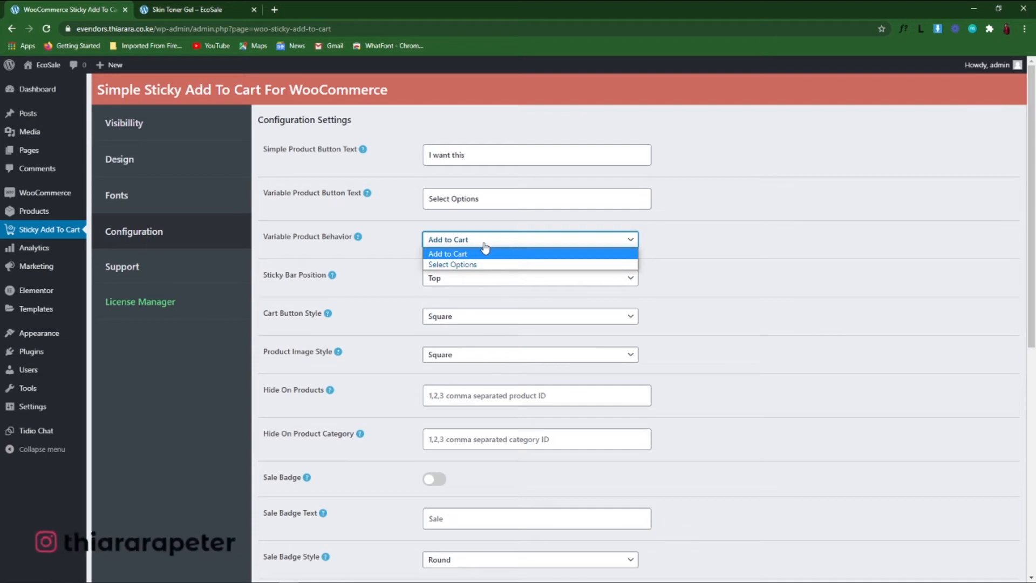
pyautogui.click(198, 12)
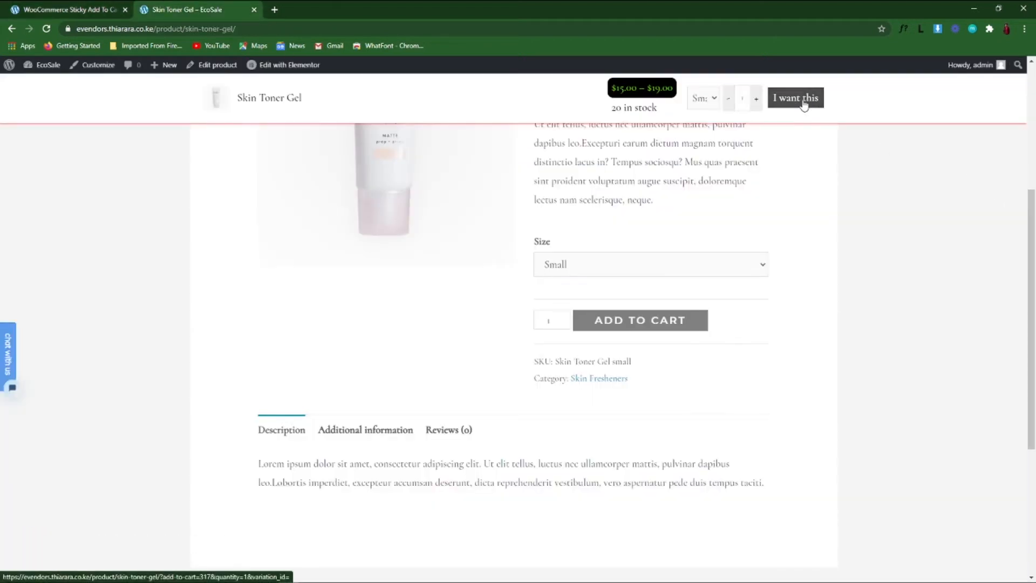
pyautogui.click(105, 8)
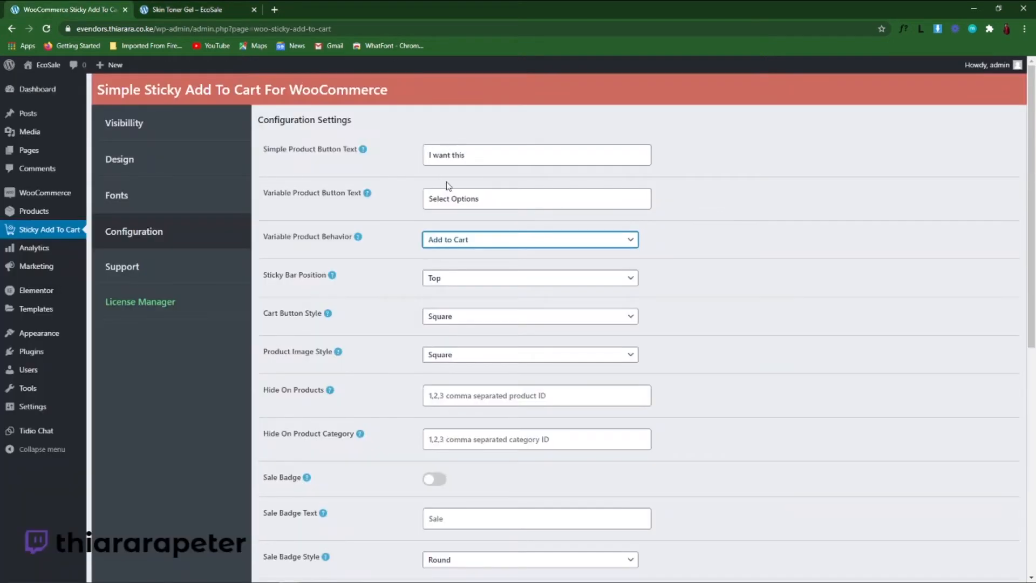
# - Set the Variable Product Behavior to Select Options and save the Configuration settings
pyautogui.click(483, 246)
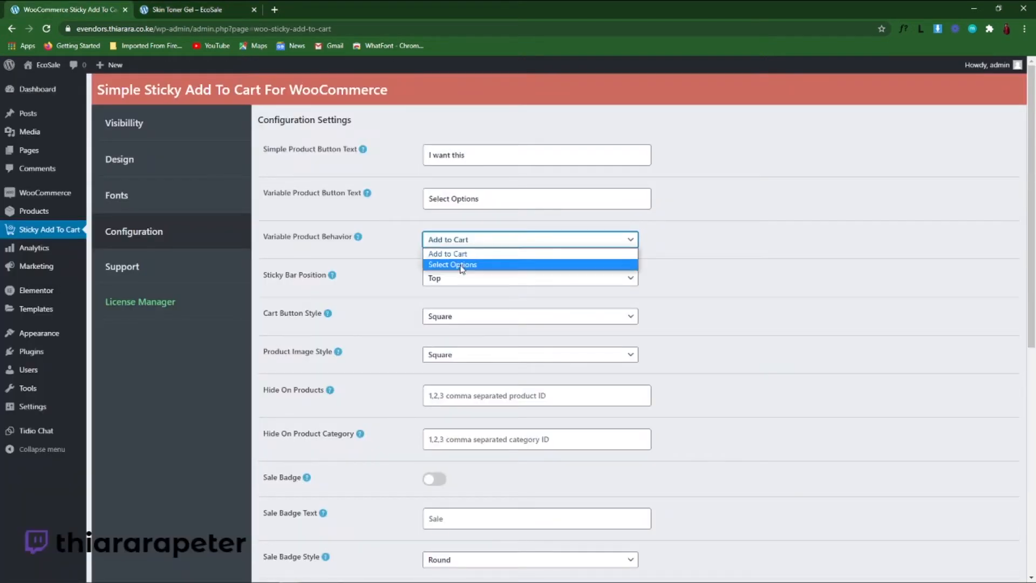
pyautogui.click(464, 264)
pyautogui.scroll(-5, 383, 443)
pyautogui.scroll(-3, 384, 444)
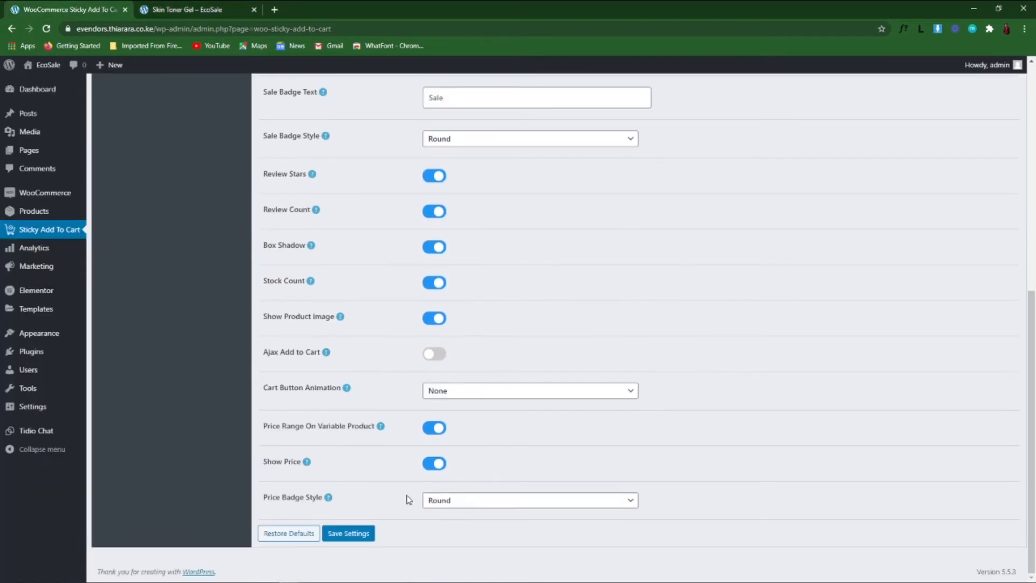
pyautogui.click(350, 535)
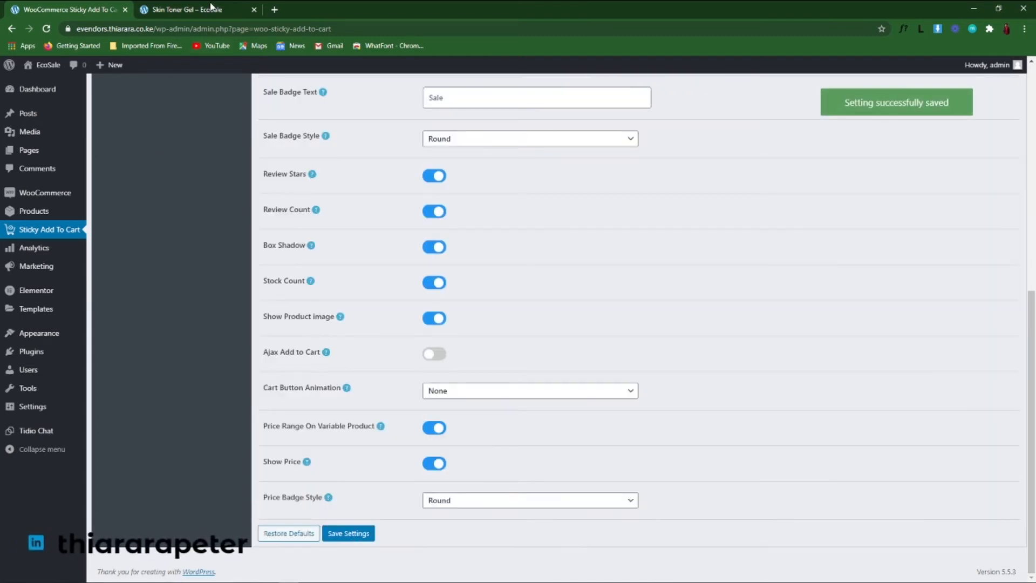
# - Reload the Skin Toner Gel page and check how the sticky bar handles the variable product
pyautogui.click(211, 7)
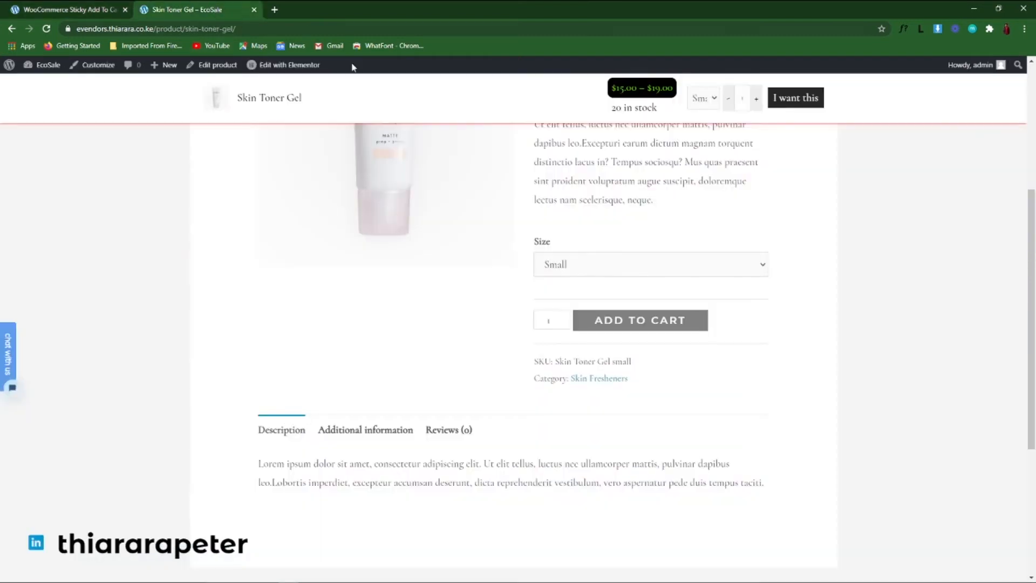
pyautogui.click(46, 28)
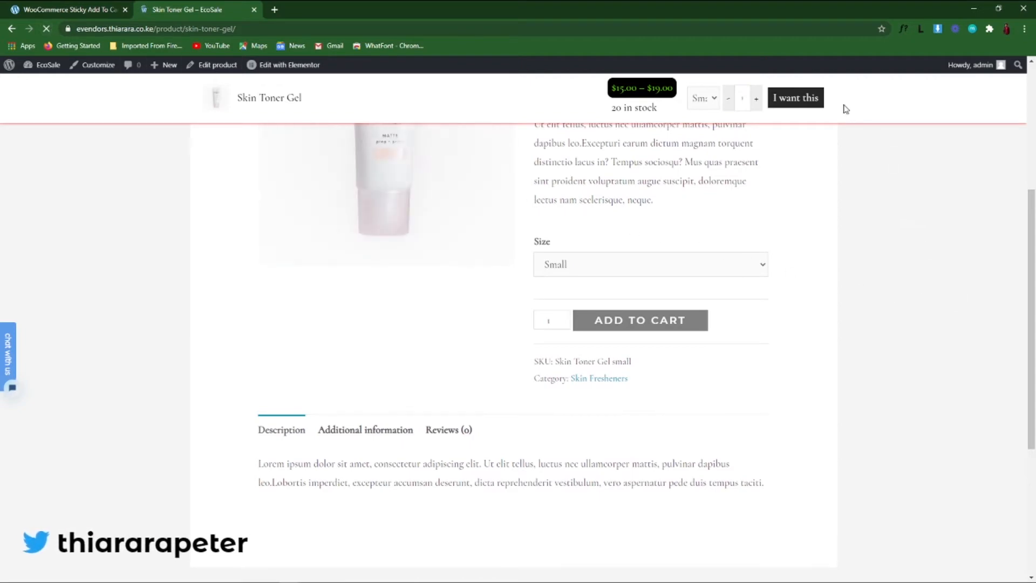
pyautogui.scroll(5, 744, 289)
pyautogui.scroll(-7, 726, 302)
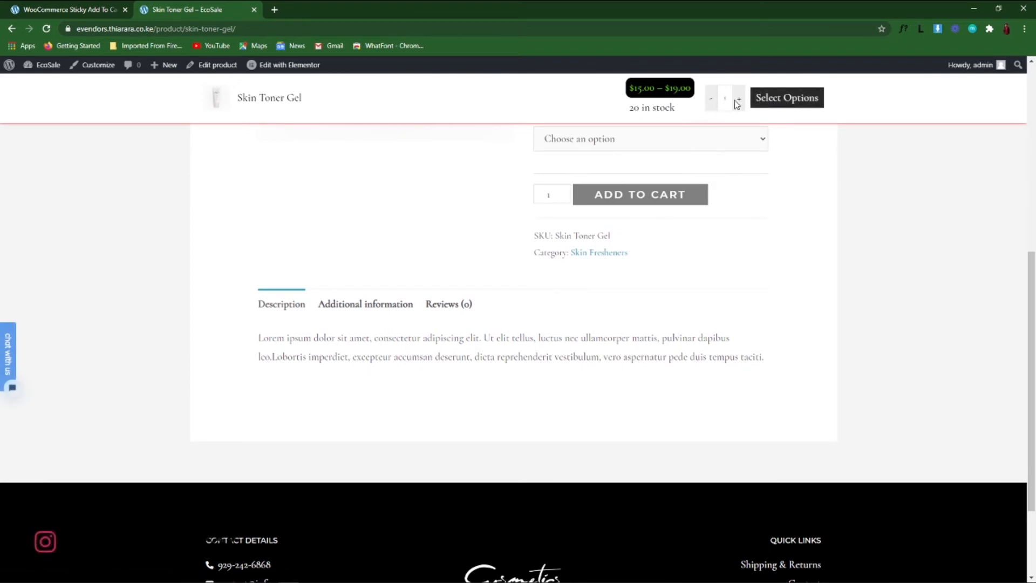
# - Choose the Medium size in the Skin Toner Gel product form and try the sticky bar's Select Options button
pyautogui.scroll(2, 625, 227)
pyautogui.click(632, 265)
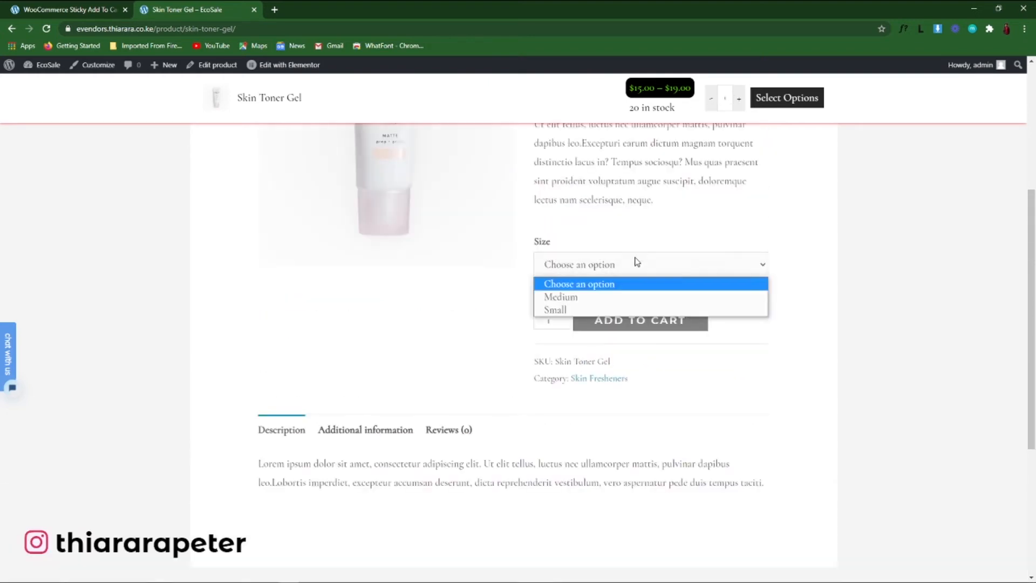
pyautogui.click(564, 296)
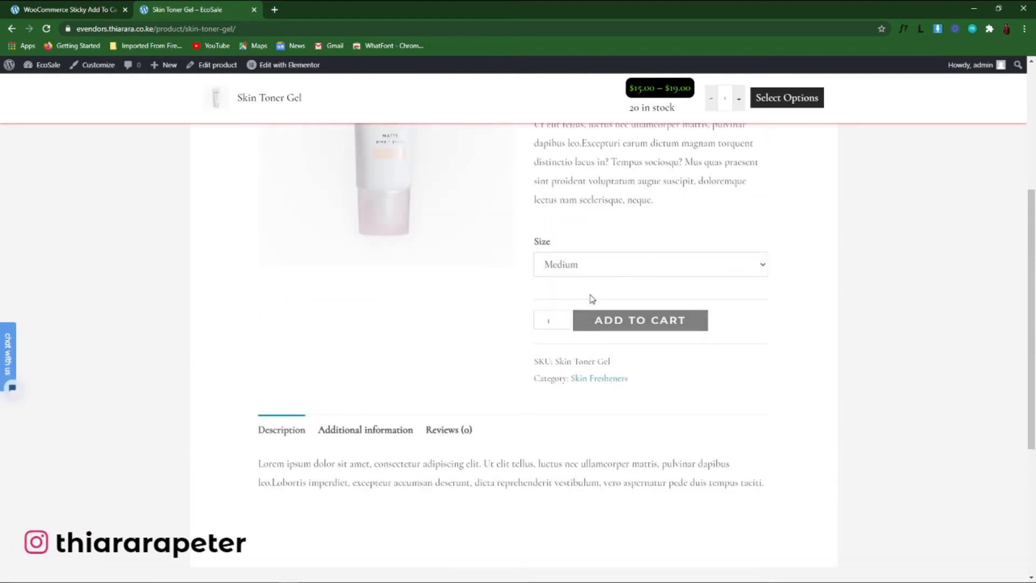
pyautogui.click(780, 103)
# - Try the sticky bar's Select Options button again and choose Medium in the product form's size list
pyautogui.scroll(-4, 710, 246)
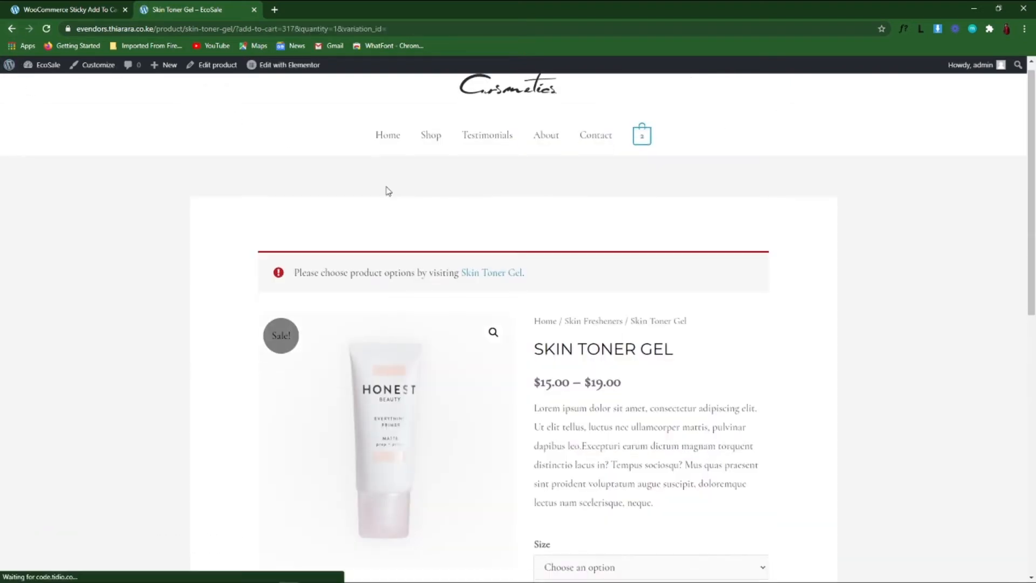
pyautogui.scroll(-7, 386, 191)
pyautogui.click(785, 99)
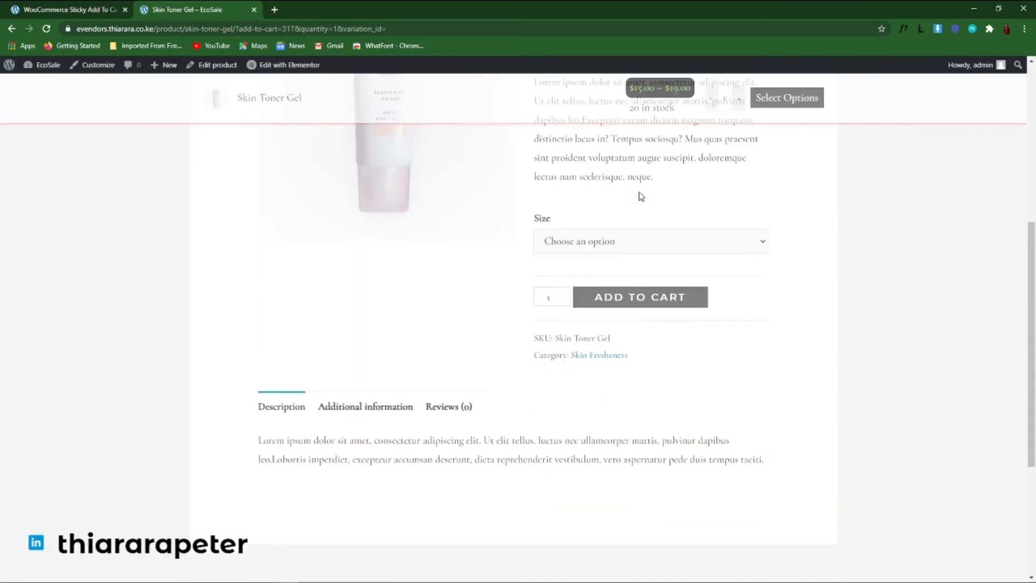
pyautogui.scroll(2, 706, 223)
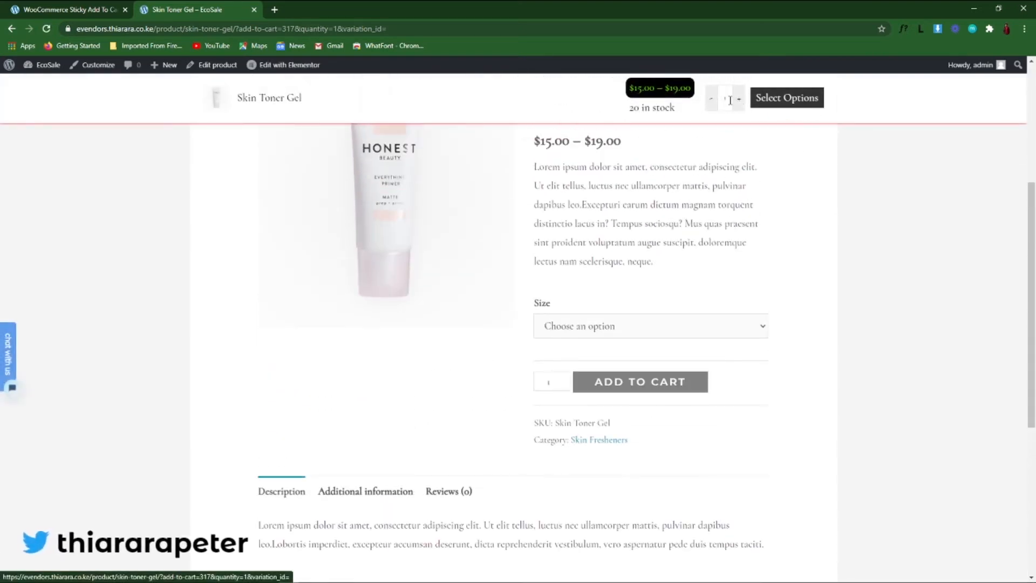
pyautogui.click(651, 334)
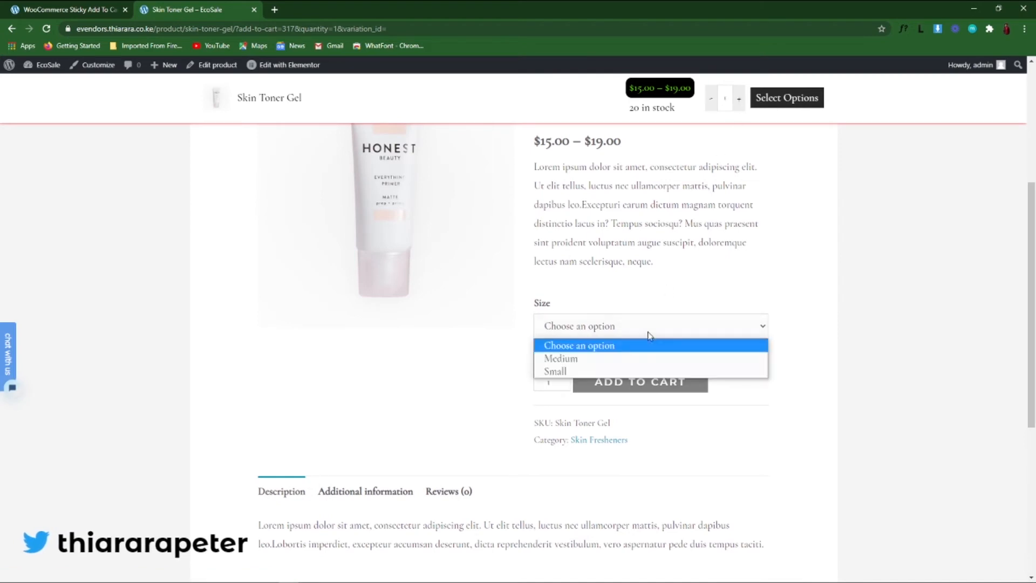
pyautogui.click(594, 361)
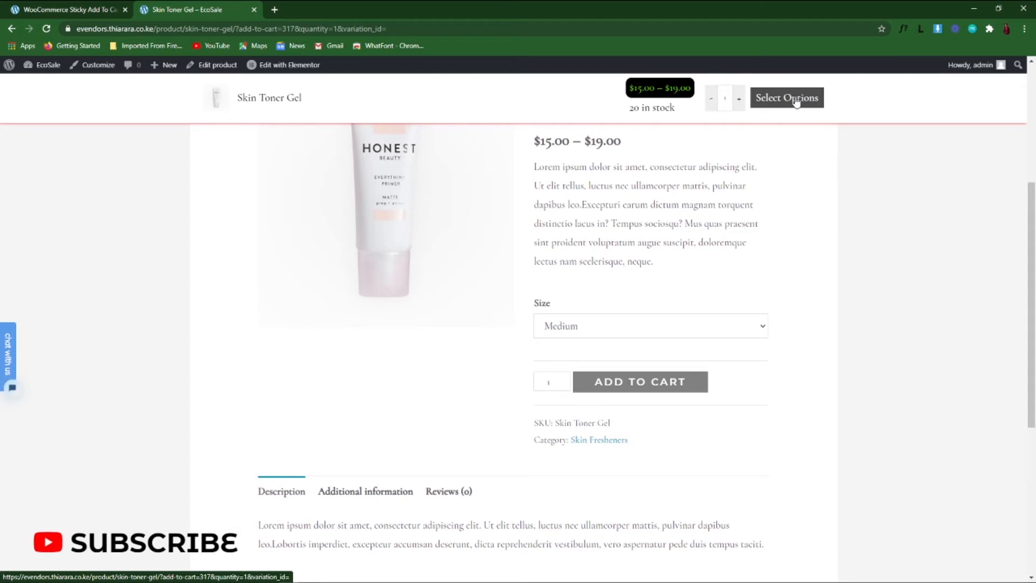
# - Set the Variable Product Behavior back to Add to Cart and the Simple Product Button Text to "Add to cart"
pyautogui.click(79, 10)
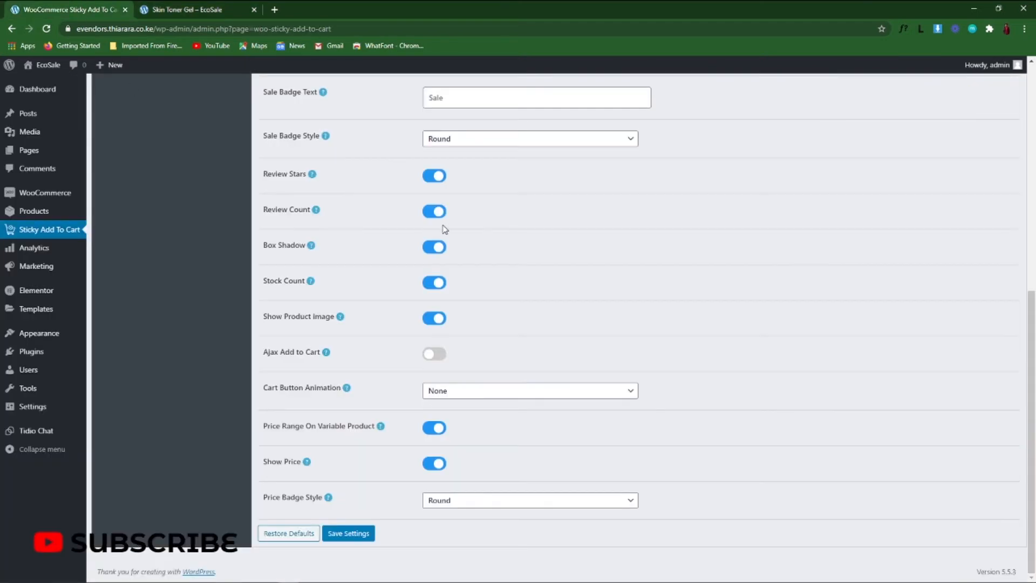
pyautogui.scroll(8, 444, 229)
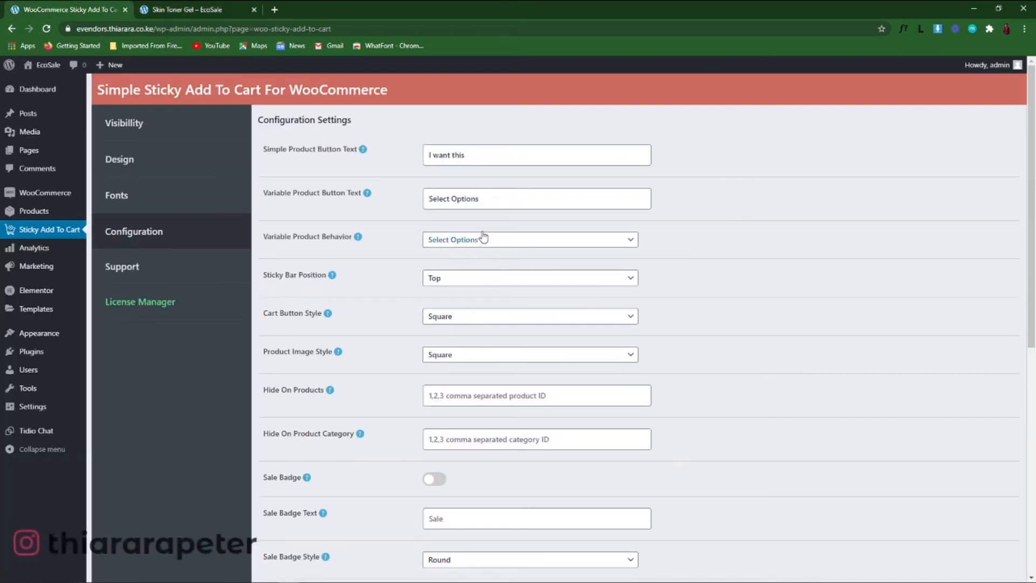
pyautogui.click(483, 239)
pyautogui.click(467, 254)
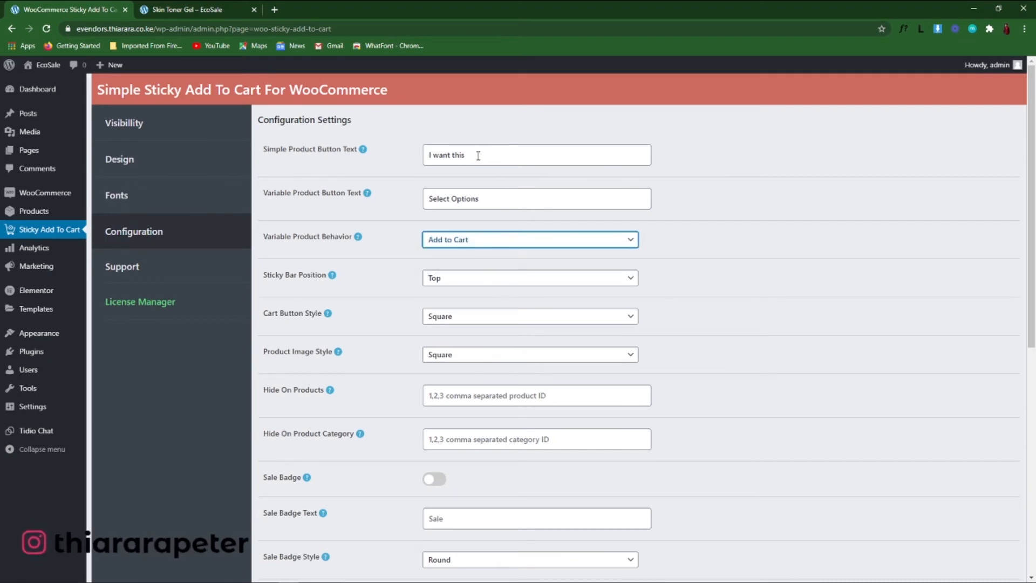
pyautogui.moveTo(475, 156); pyautogui.dragTo(347, 161)
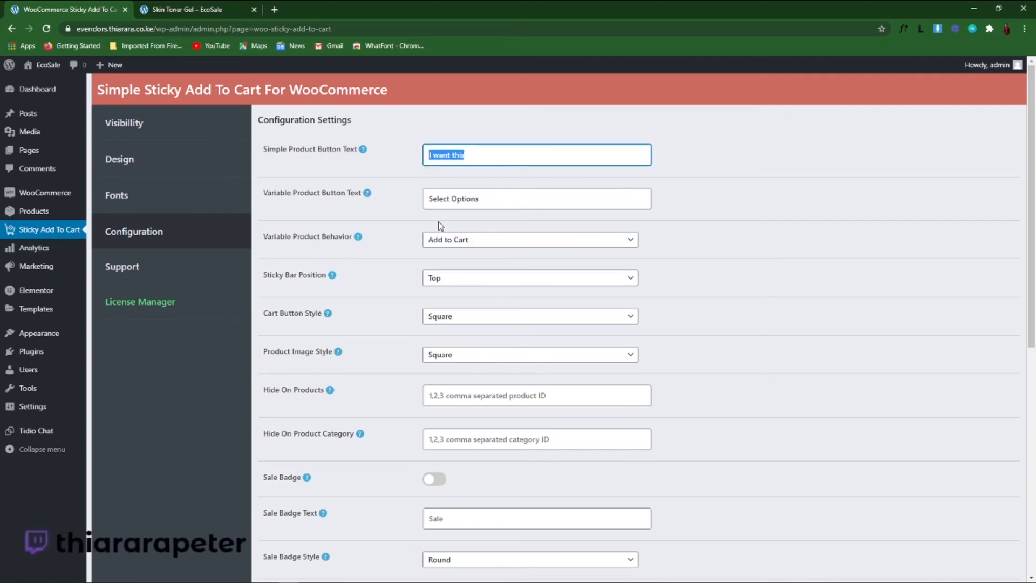
pyautogui.write('Add to cart')
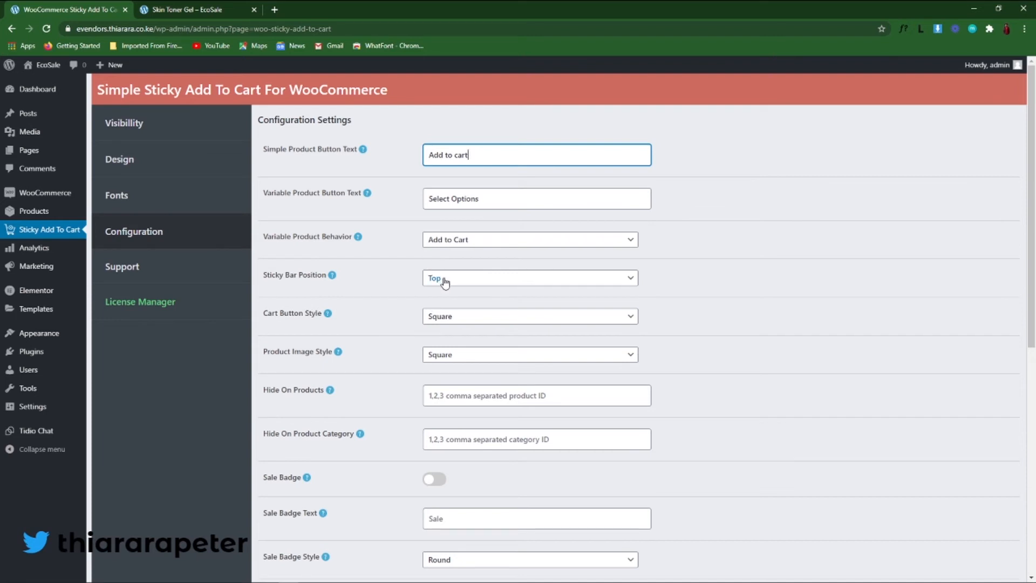
# - Set the Sticky Bar Position to Bottom, checking the bar's placement on the Skin Toner Gel page
pyautogui.click(445, 282)
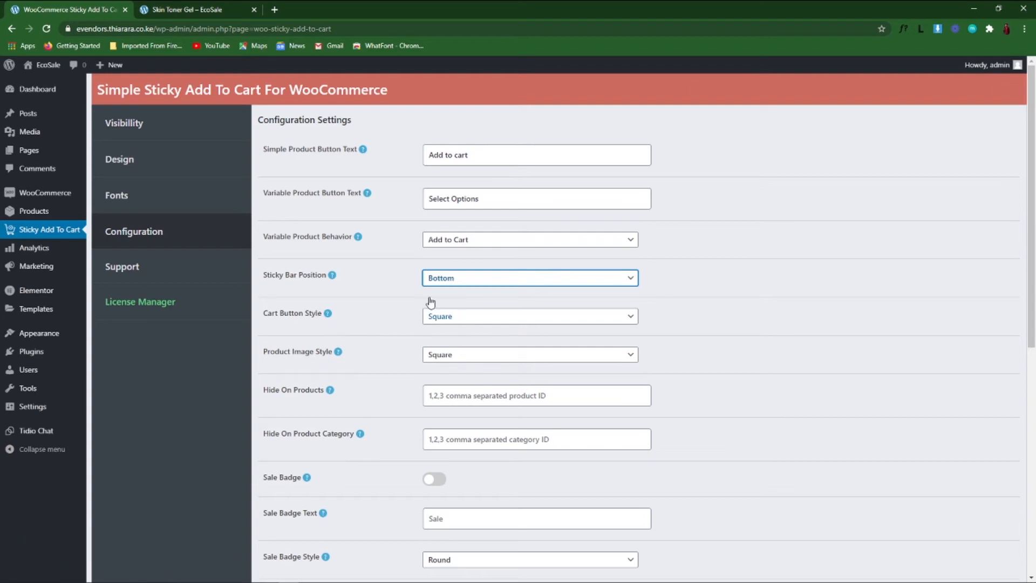
pyautogui.click(176, 7)
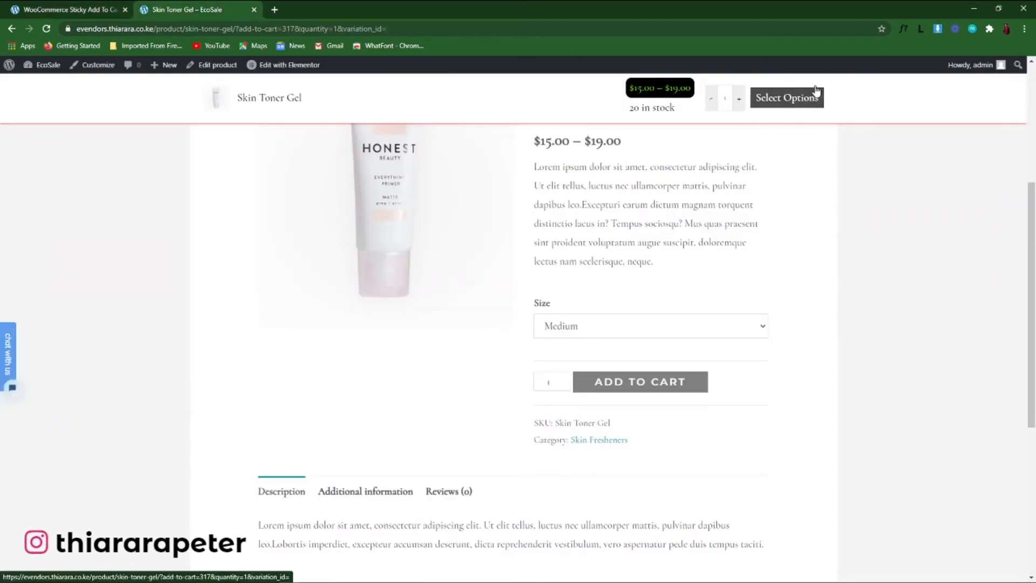
pyautogui.click(65, 9)
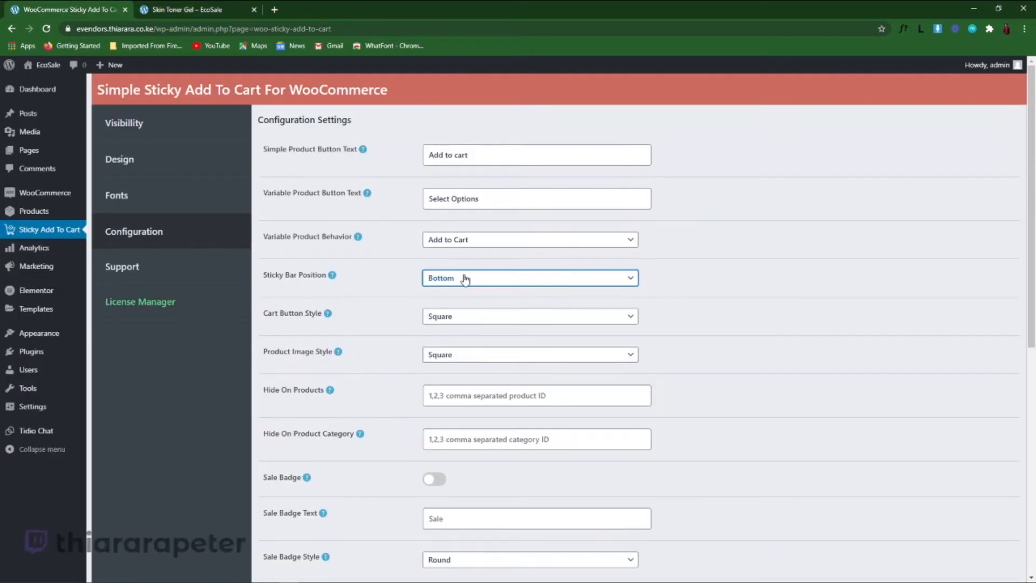
pyautogui.click(488, 281)
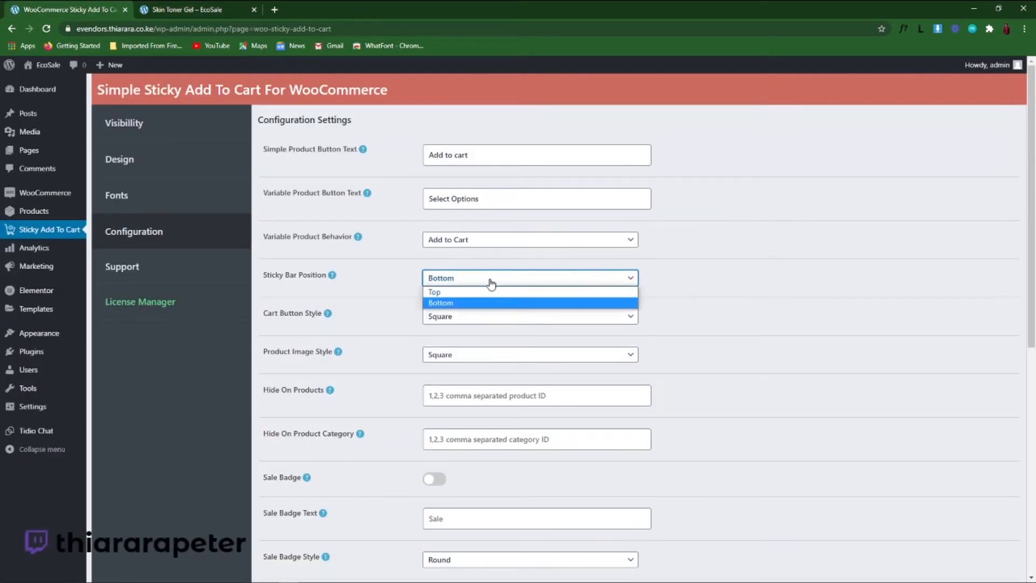
pyautogui.click(467, 303)
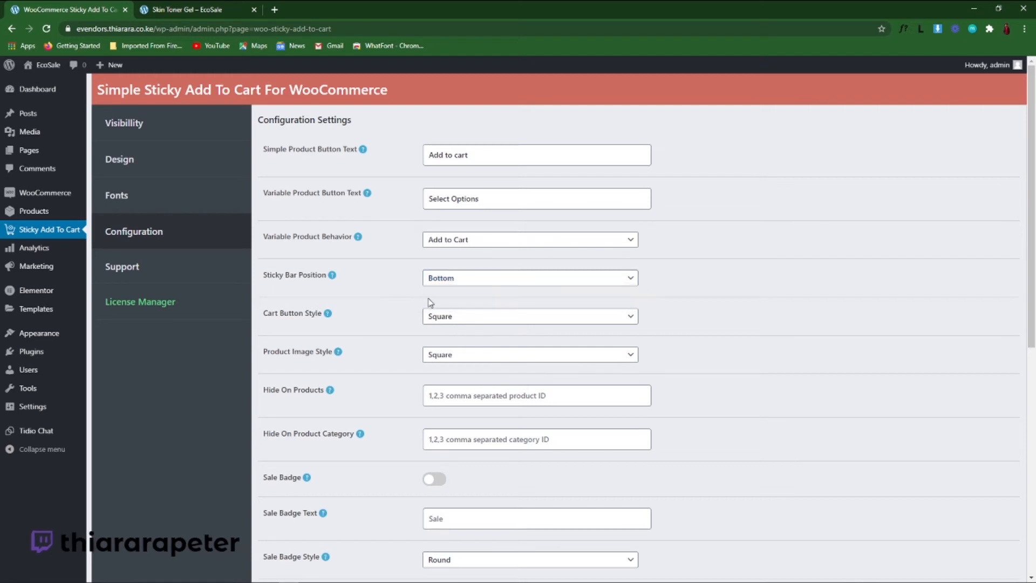
# - Try the Round and Half Round 2 cart button styles, settle on Half Round, and save the Configuration settings
pyautogui.click(470, 321)
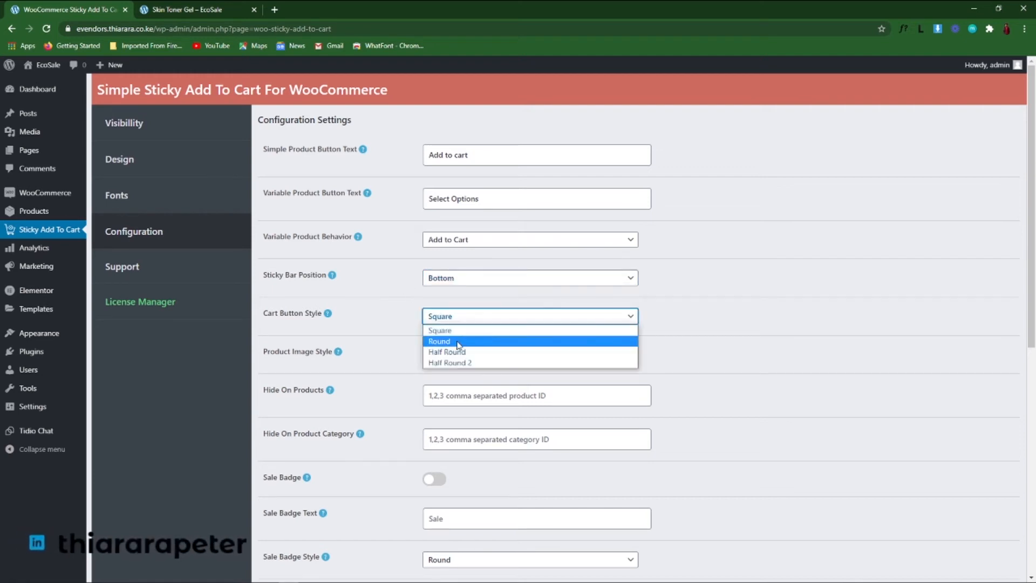
pyautogui.click(457, 342)
pyautogui.click(487, 322)
pyautogui.click(460, 361)
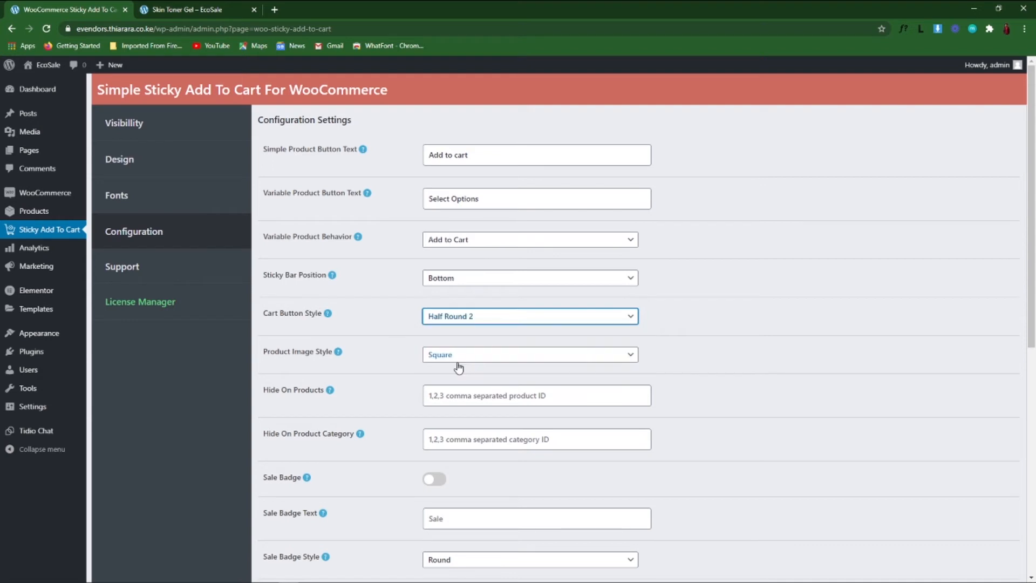
pyautogui.click(487, 323)
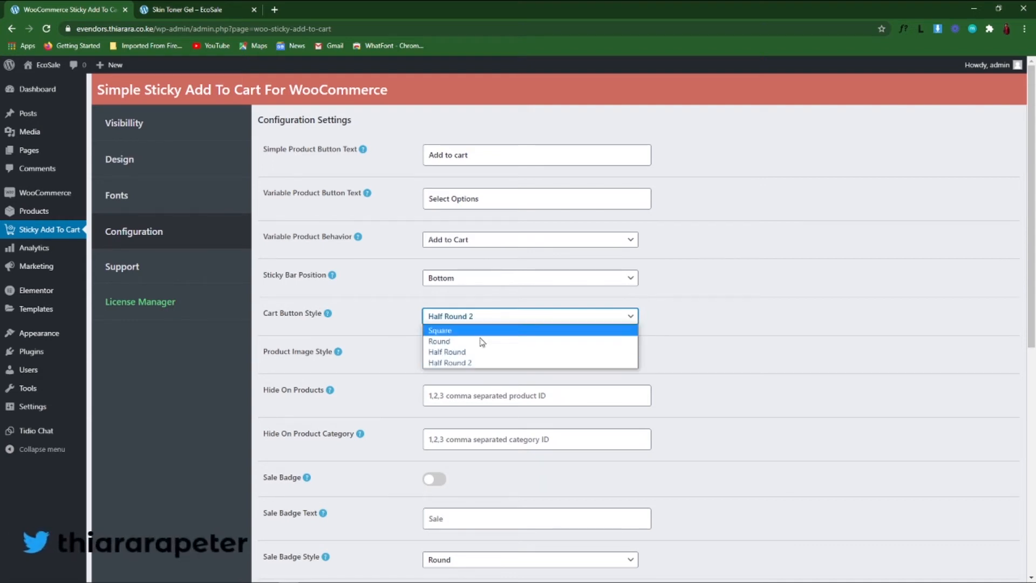
pyautogui.click(474, 352)
pyautogui.scroll(-2, 477, 363)
pyautogui.scroll(-6, 477, 363)
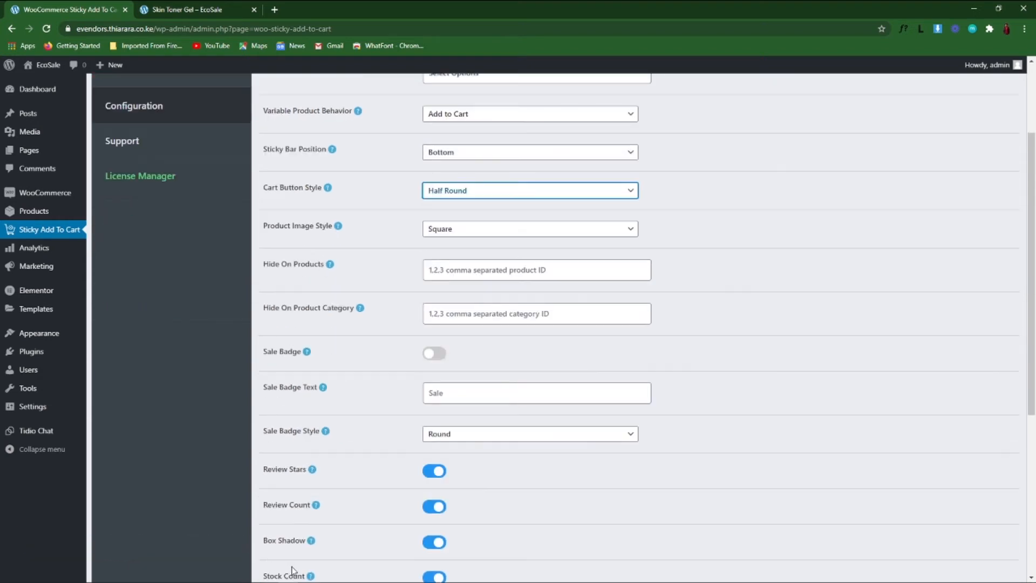
pyautogui.click(346, 534)
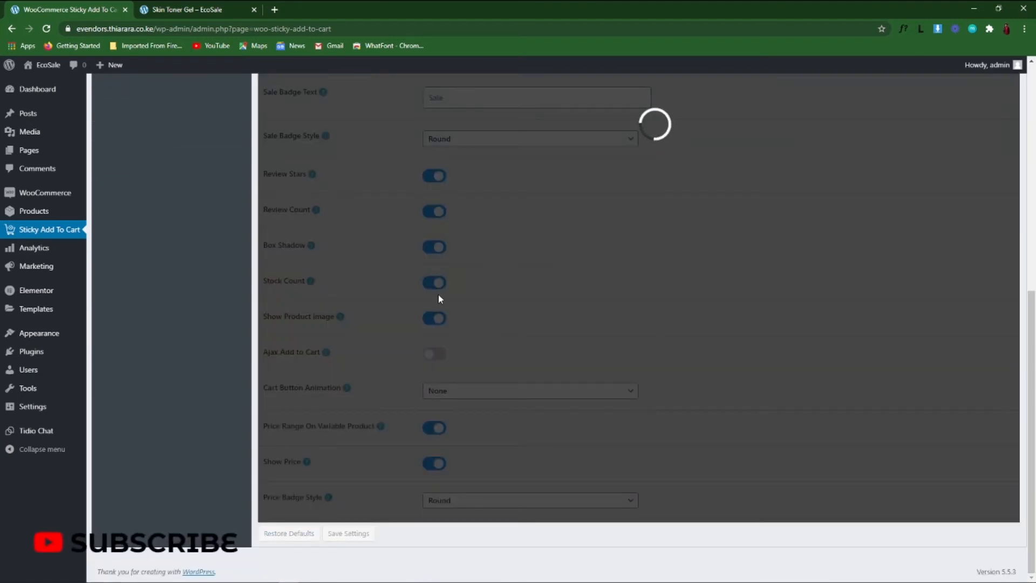
# - Reload the Skin Toner Gel page and check the sticky bar's position and cart button style
pyautogui.scroll(7, 447, 269)
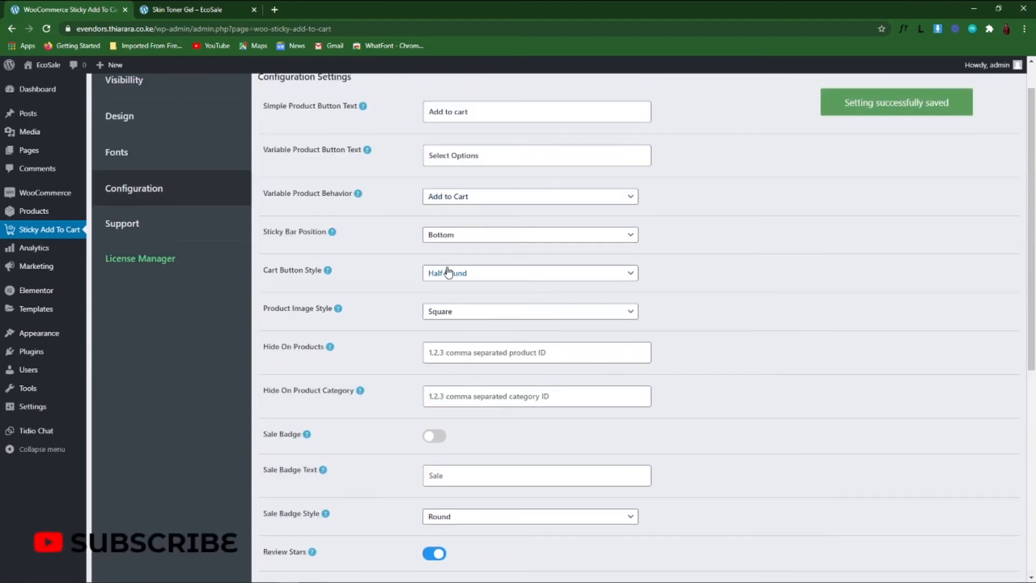
pyautogui.click(173, 10)
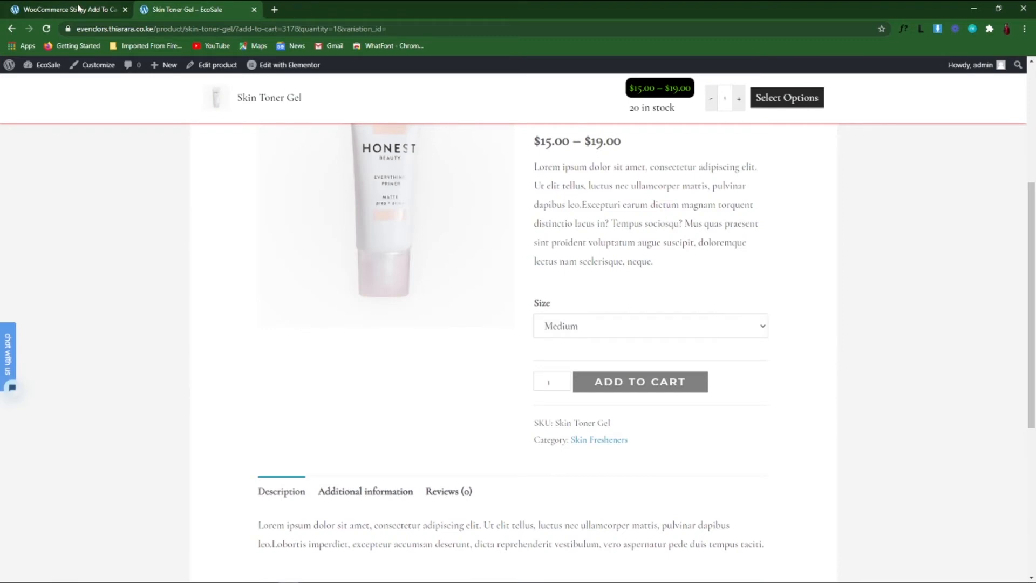
pyautogui.click(47, 29)
pyautogui.scroll(-5, 811, 510)
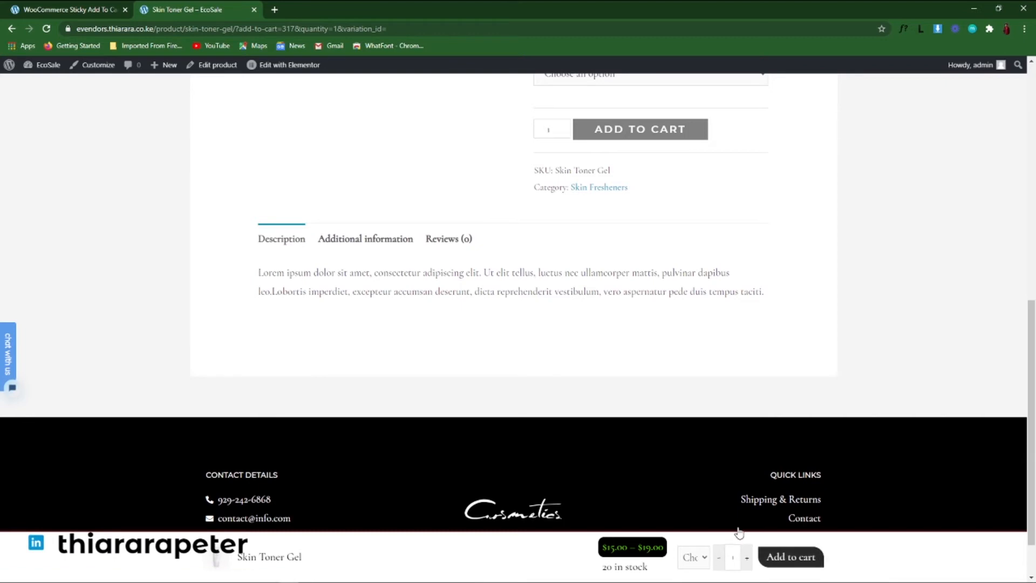
# - Check the product image in the Skin Toner Gel sticky bar, and open the Anti-aging Face Cream product from the Shop page
pyautogui.click(73, 8)
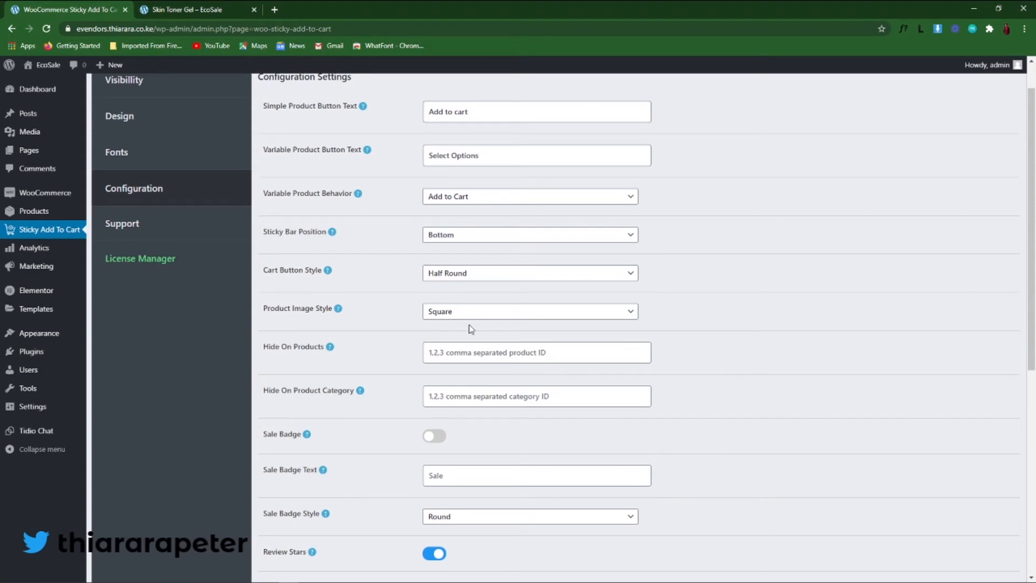
pyautogui.click(193, 12)
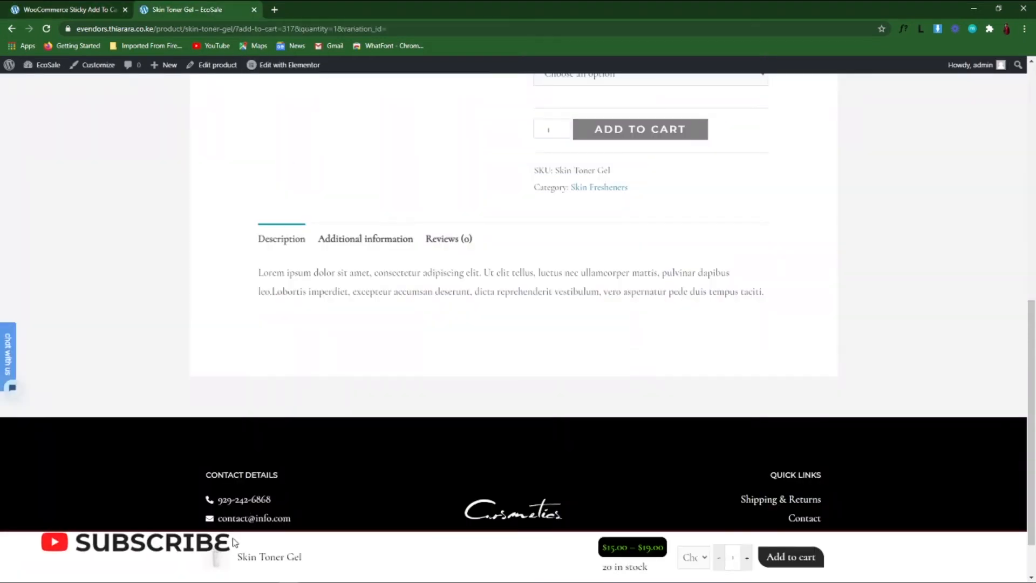
pyautogui.scroll(7, 302, 197)
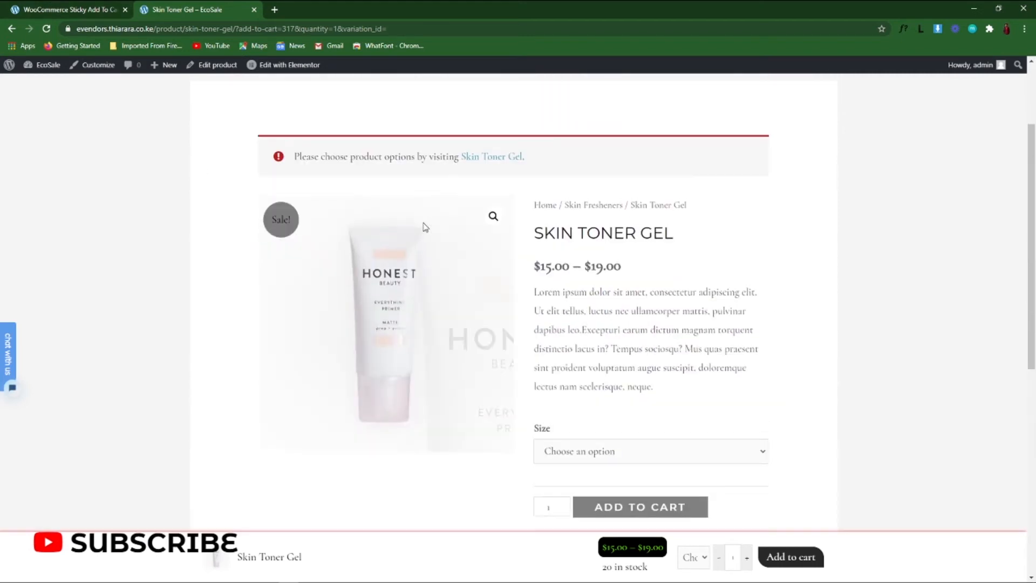
pyautogui.scroll(3, 356, 176)
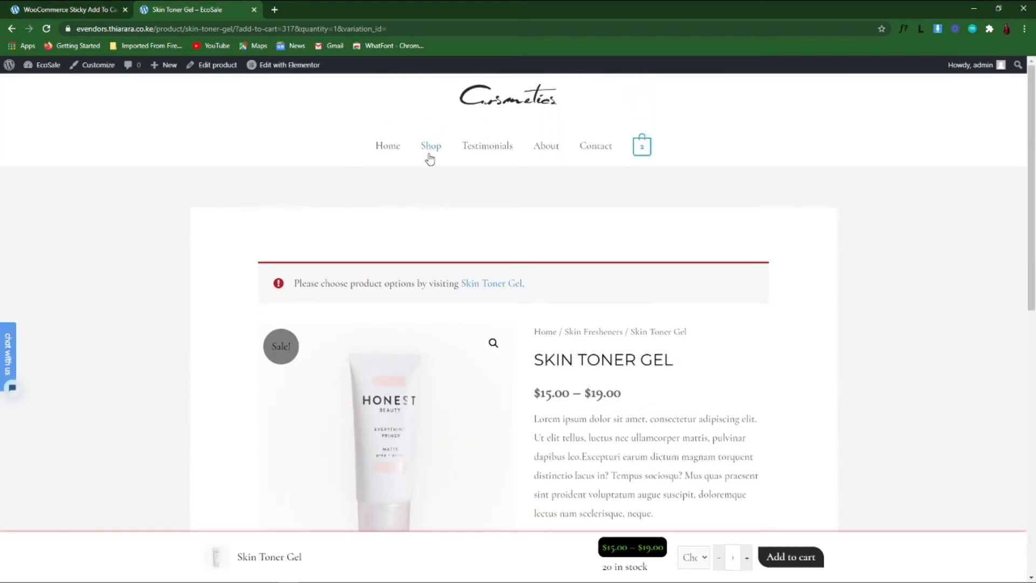
pyautogui.click(426, 150)
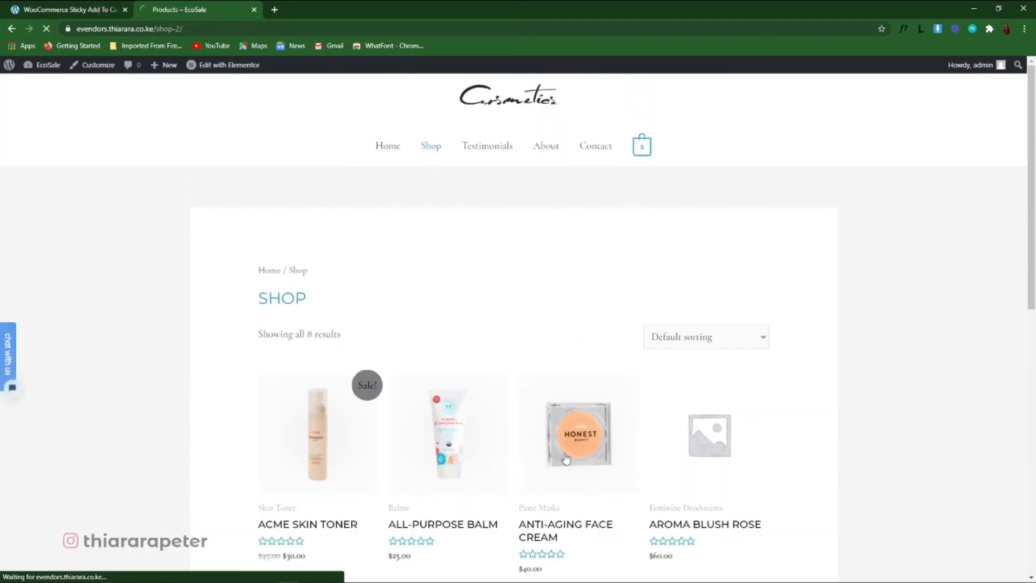
pyautogui.click(565, 459)
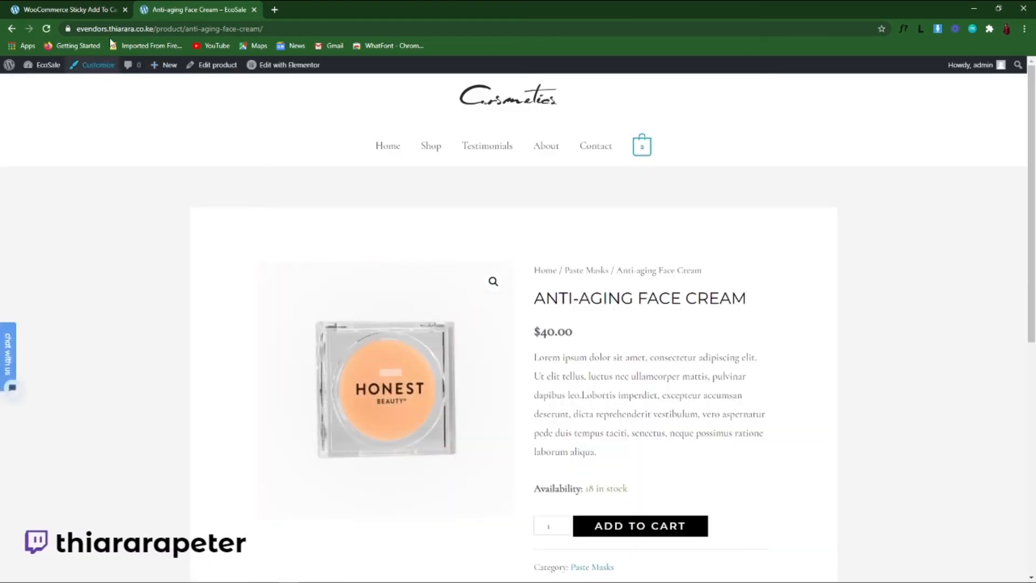
# - Set the Product Image Style to Round and save the Configuration settings
pyautogui.click(63, 6)
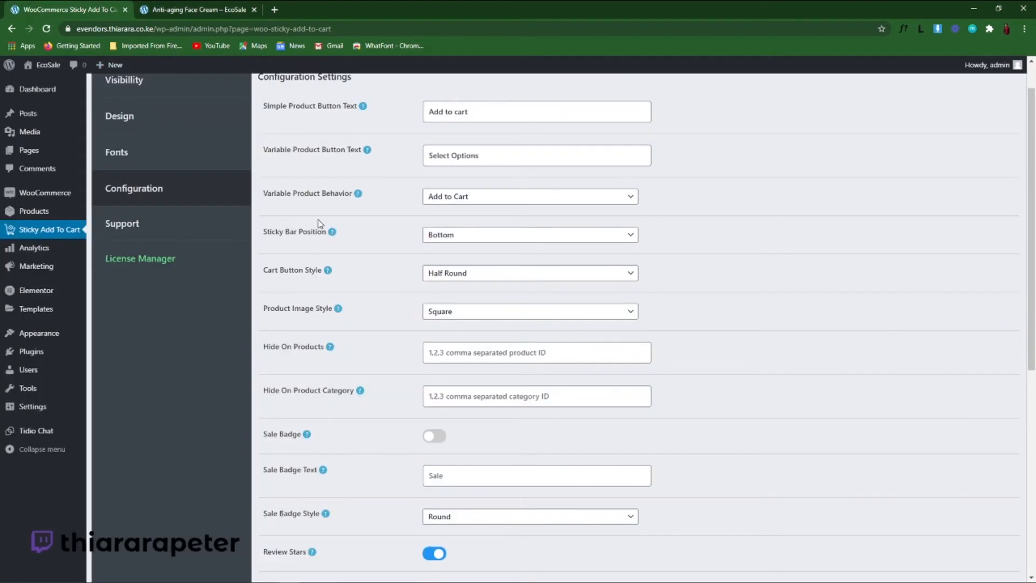
pyautogui.click(446, 317)
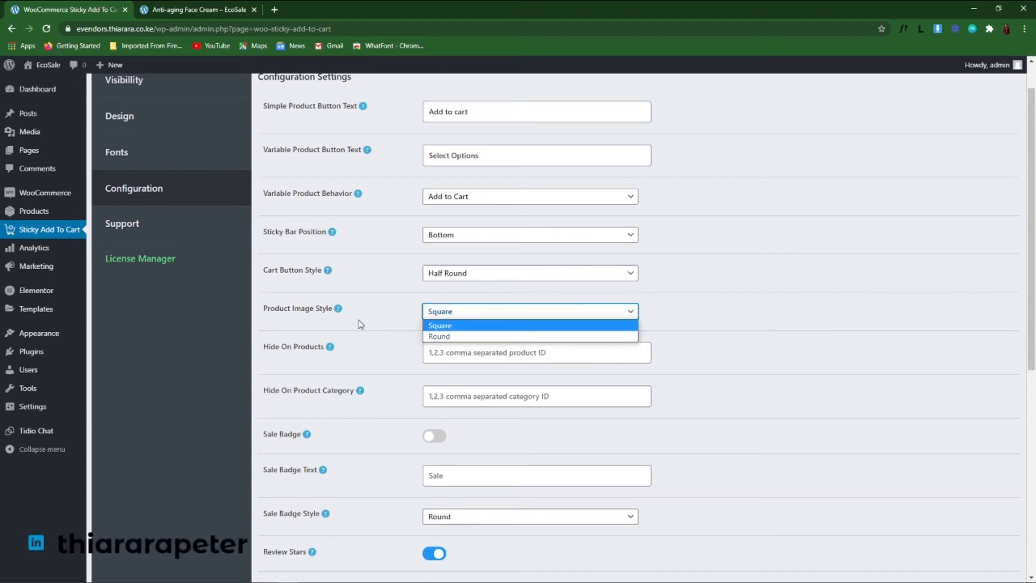
pyautogui.click(449, 337)
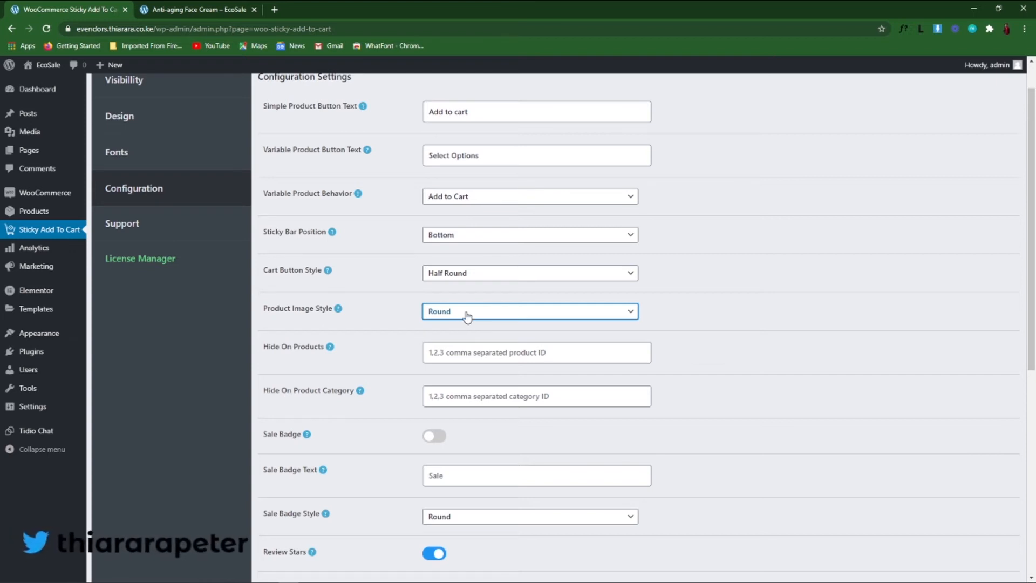
pyautogui.click(463, 317)
pyautogui.click(442, 336)
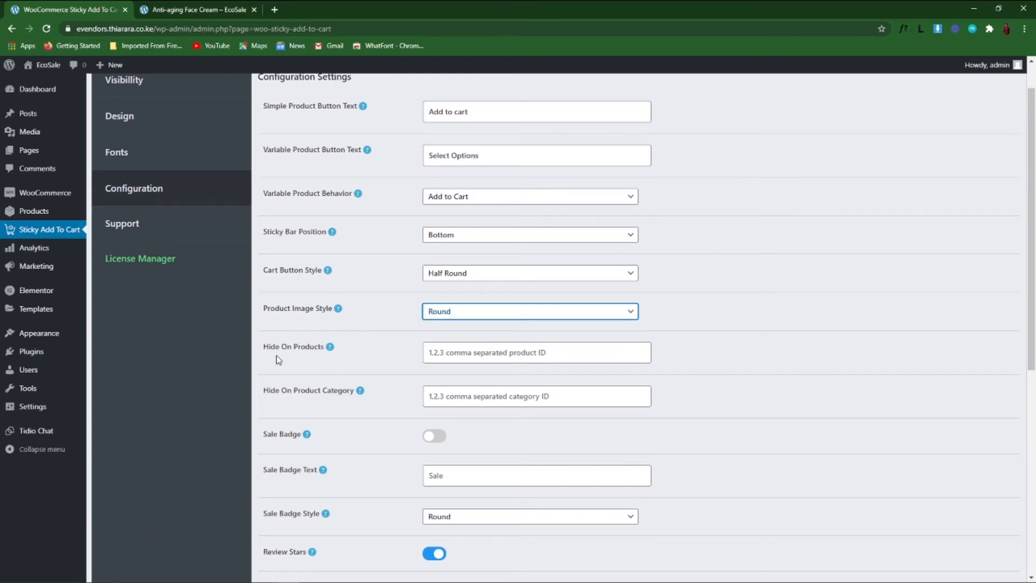
pyautogui.click(441, 353)
pyautogui.scroll(-7, 425, 396)
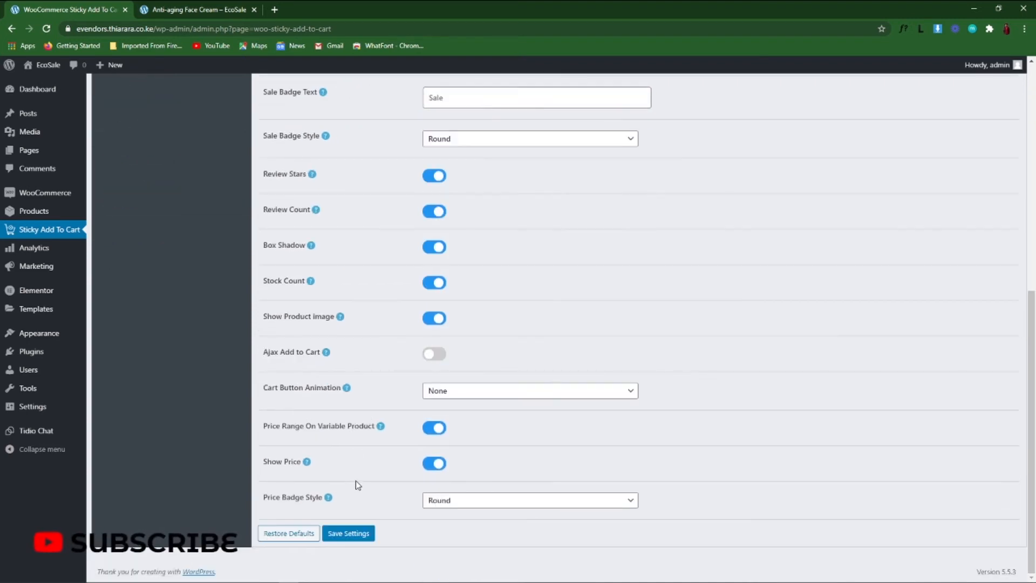
pyautogui.click(349, 534)
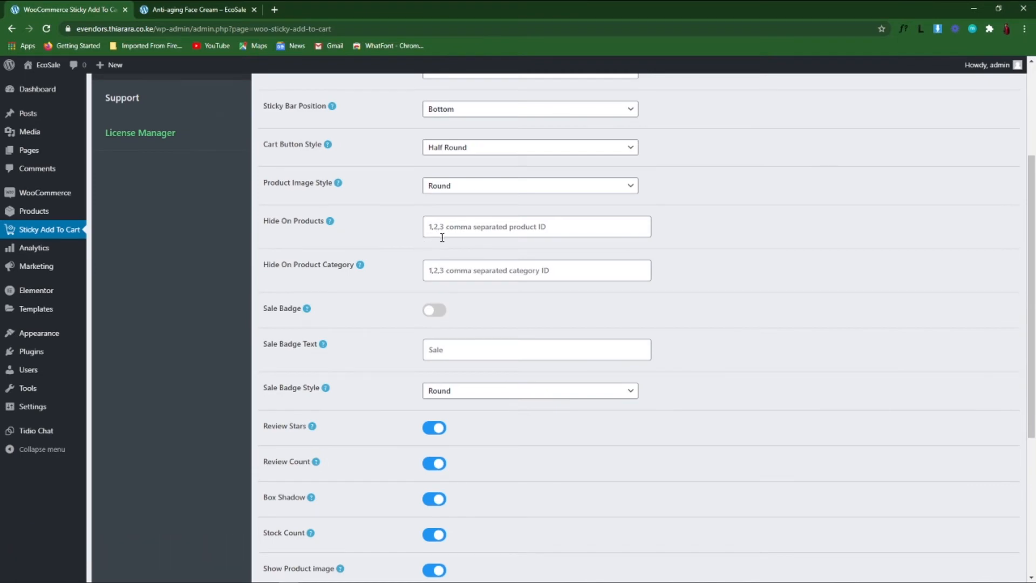
# - Check the product image style in the sticky bar on the Anti-aging Face Cream page
pyautogui.scroll(3, 442, 237)
pyautogui.hotkey('ctrl', 'Tab')
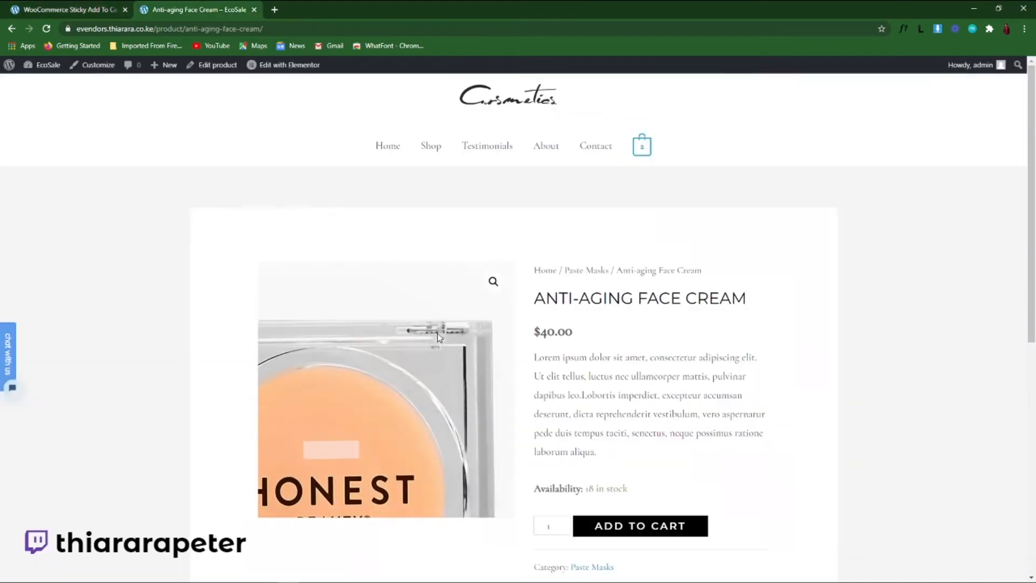
pyautogui.scroll(-5, 438, 337)
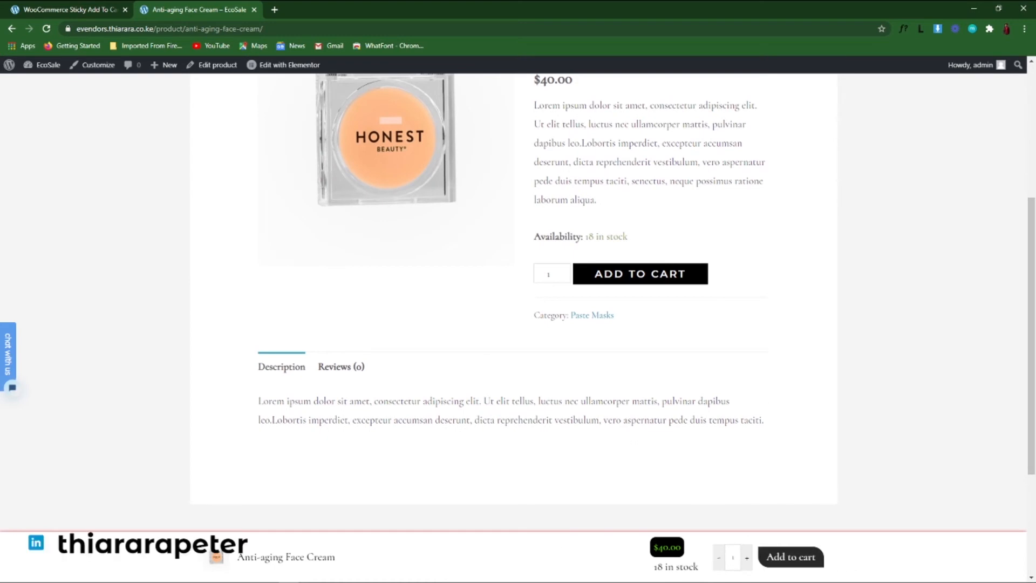
pyautogui.hotkey('ctrl', 'Tab')
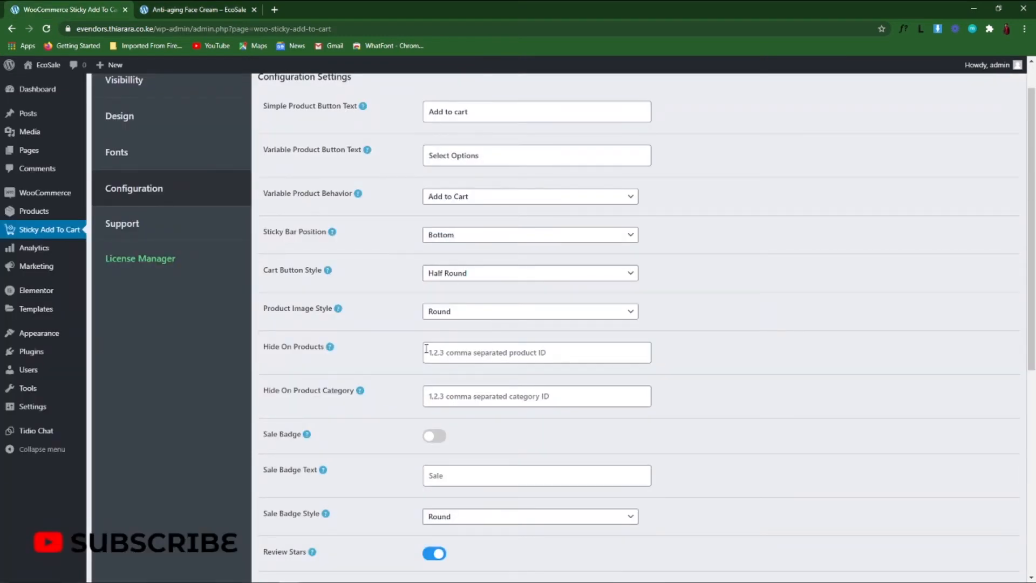
pyautogui.click(200, 12)
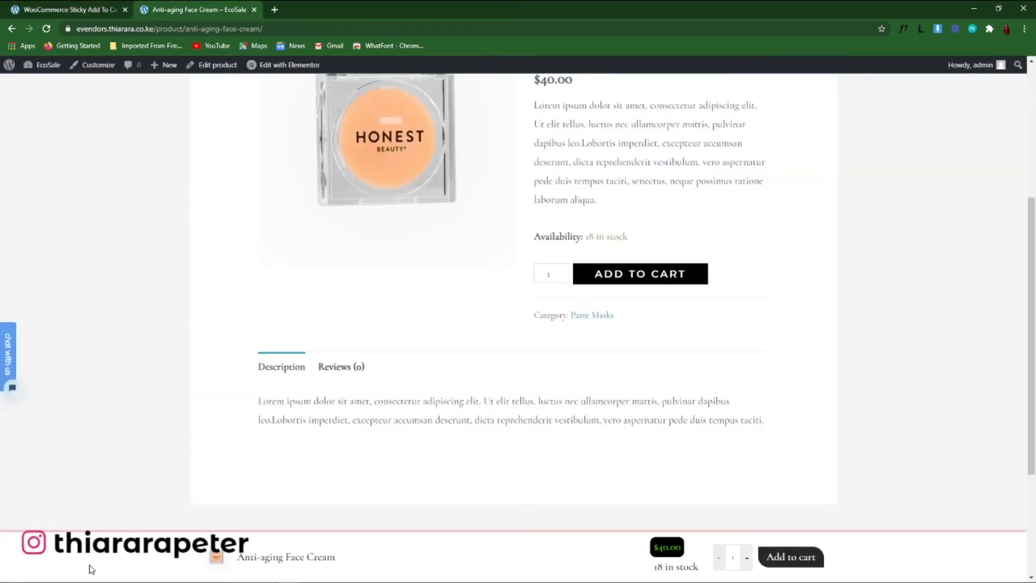
# - Open the store's product list in a new tab and look up the product ID of the Anti-aging Face Cream
pyautogui.click(81, 9)
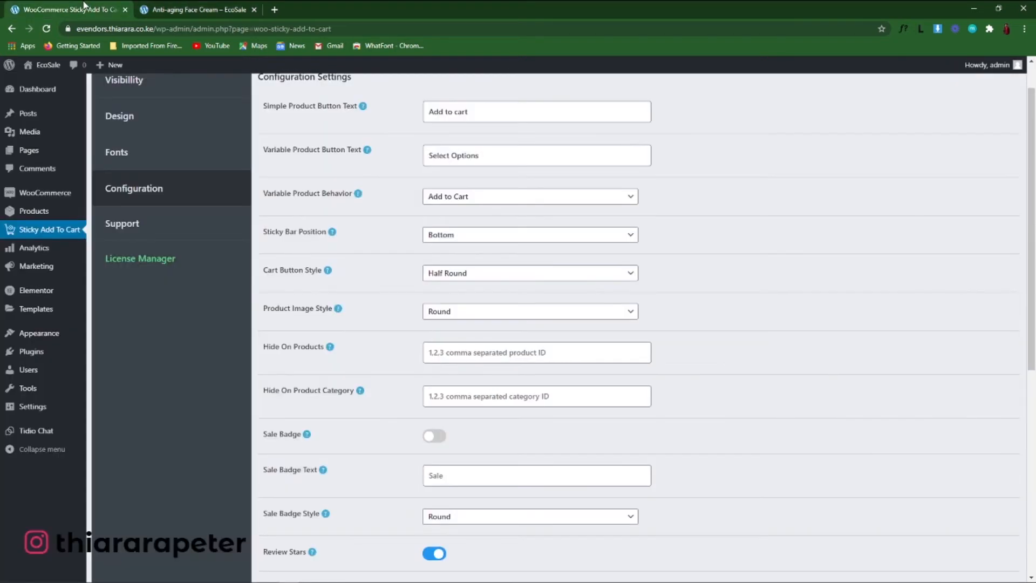
pyautogui.rightClick(36, 212)
pyautogui.click(85, 218)
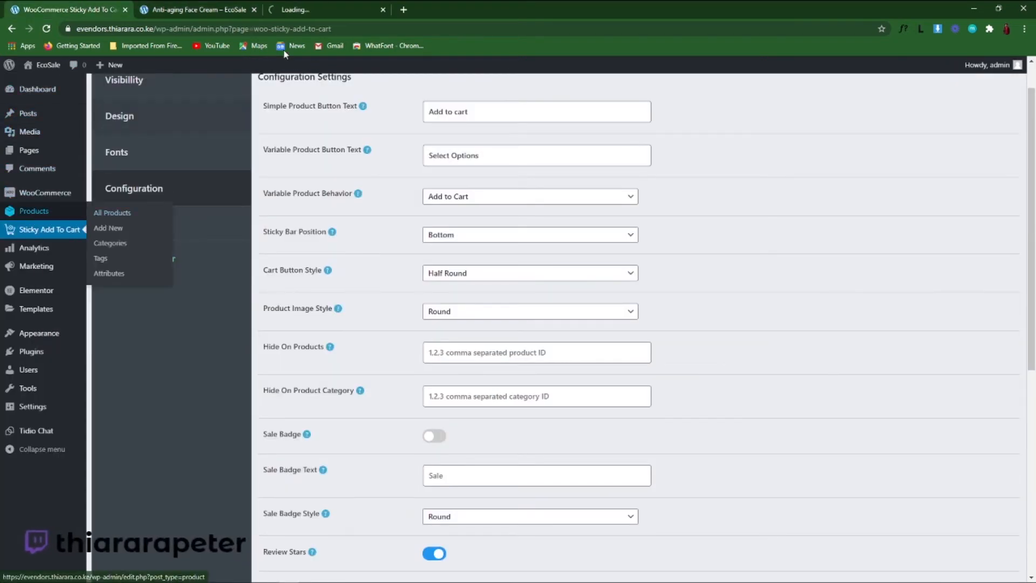
pyautogui.click(295, 12)
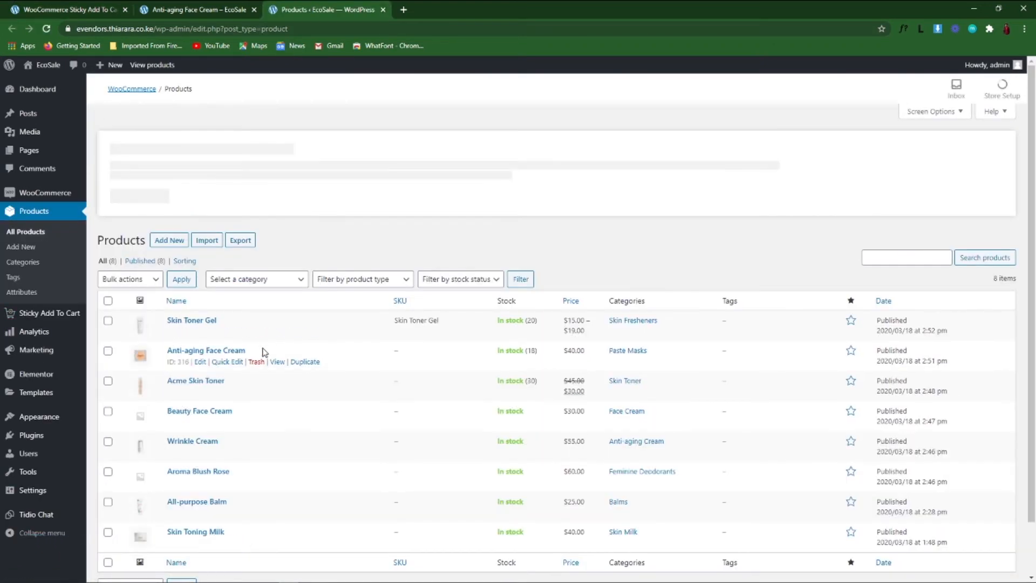
pyautogui.scroll(-2, 263, 352)
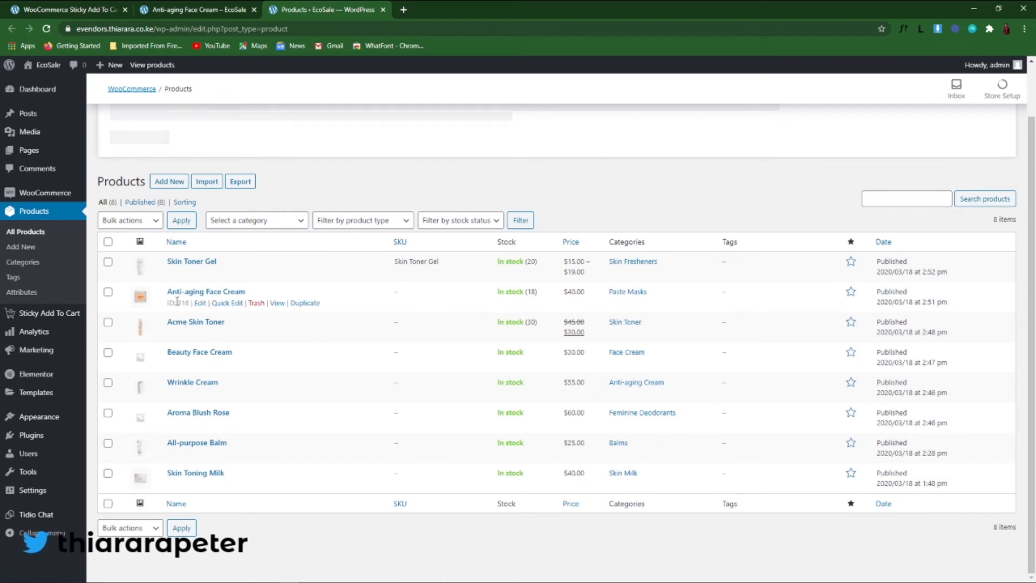
pyautogui.moveTo(179, 302); pyautogui.dragTo(188, 306)
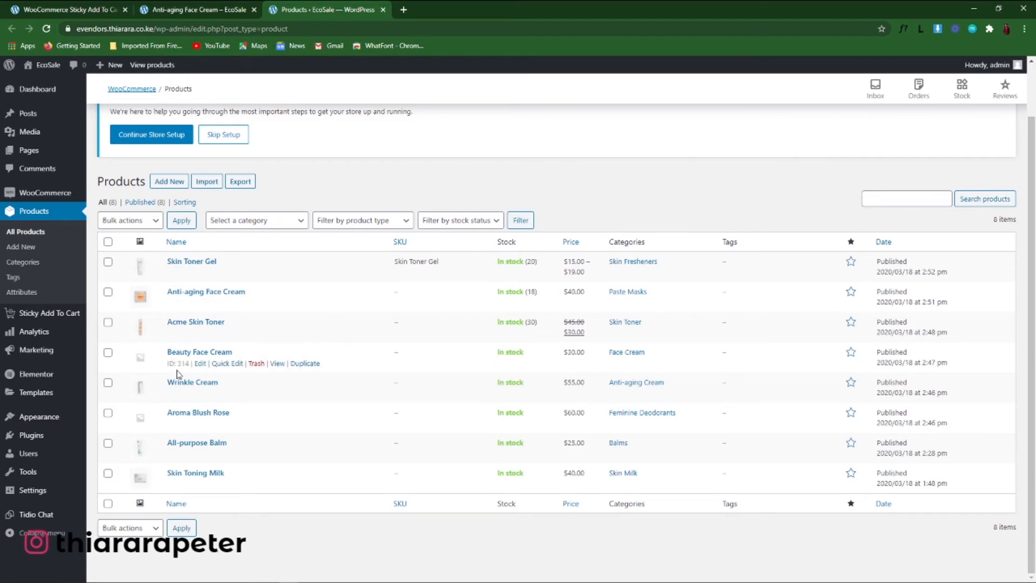
pyautogui.doubleClick(182, 303)
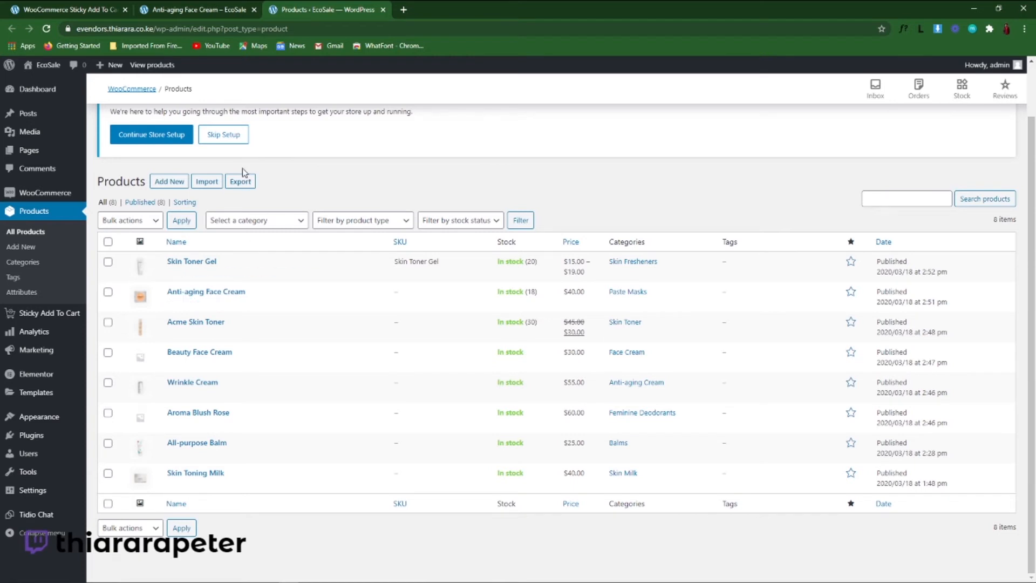
# - Hide the sticky bar on product ID 316 through Hide On Products and save the settings
pyautogui.click(64, 8)
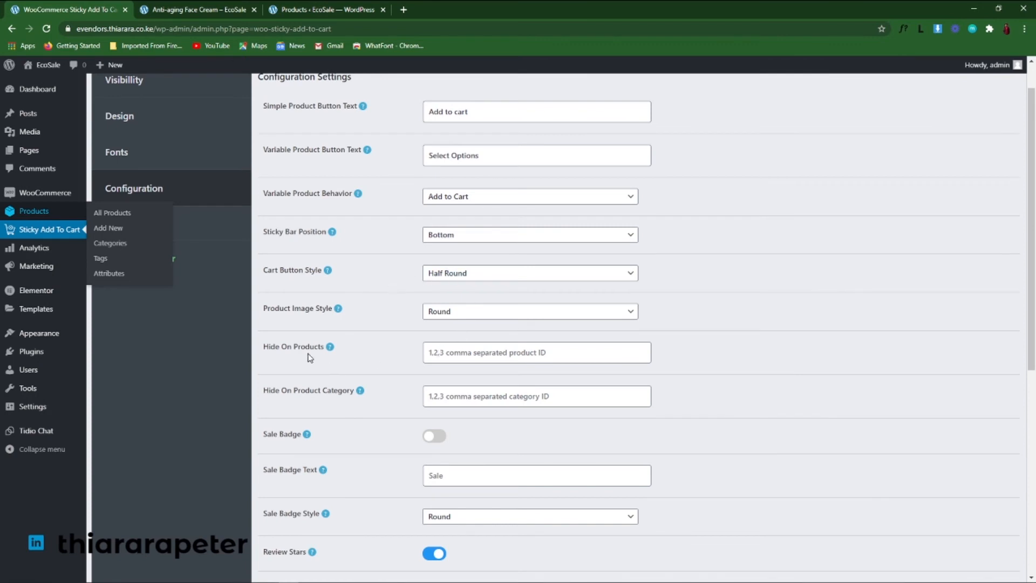
pyautogui.click(447, 354)
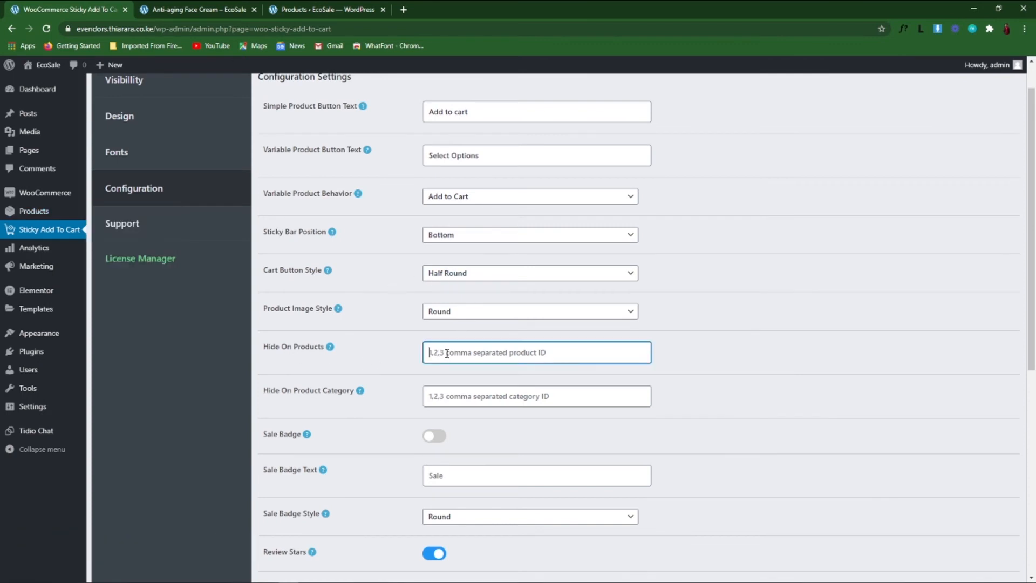
pyautogui.write('316,')
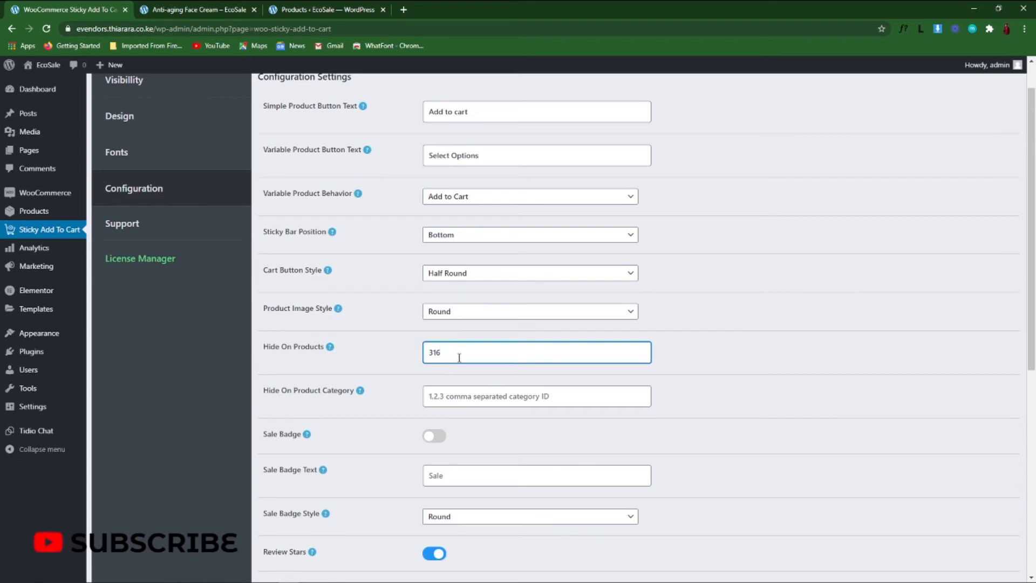
pyautogui.scroll(-7, 457, 357)
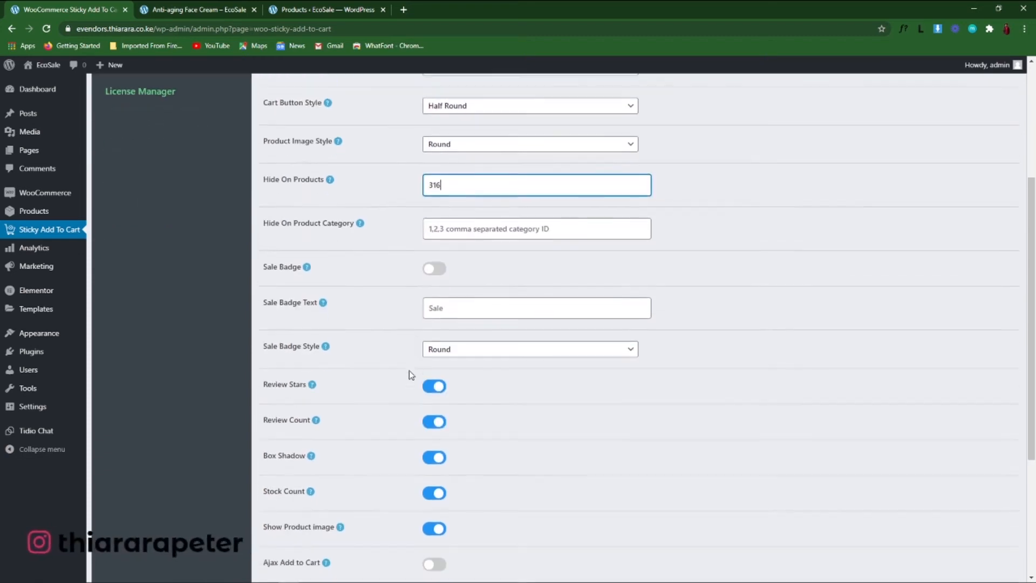
pyautogui.click(360, 540)
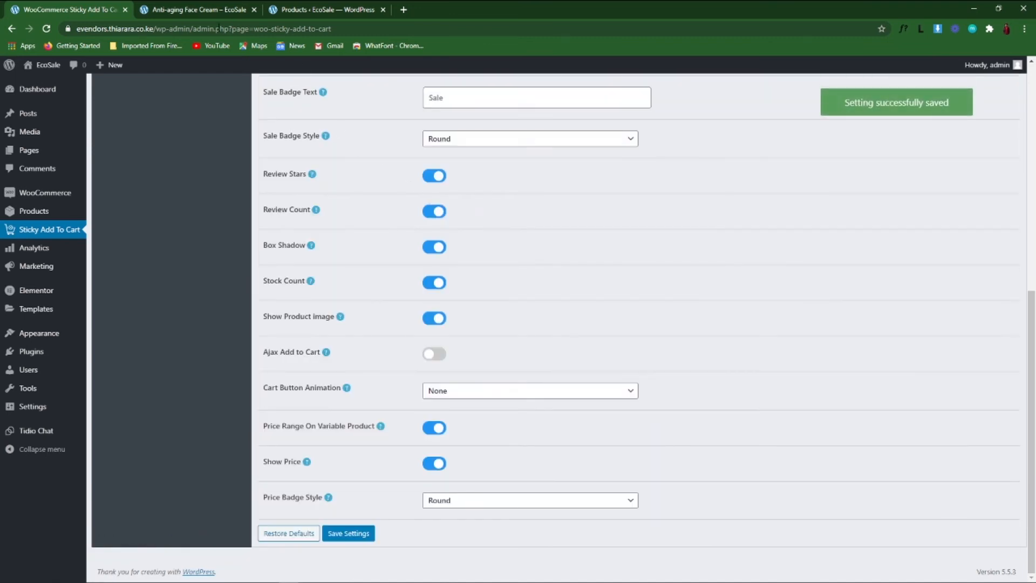
# - Reload the Anti-aging Face Cream page and check along its full length whether the sticky bar is hidden
pyautogui.click(184, 9)
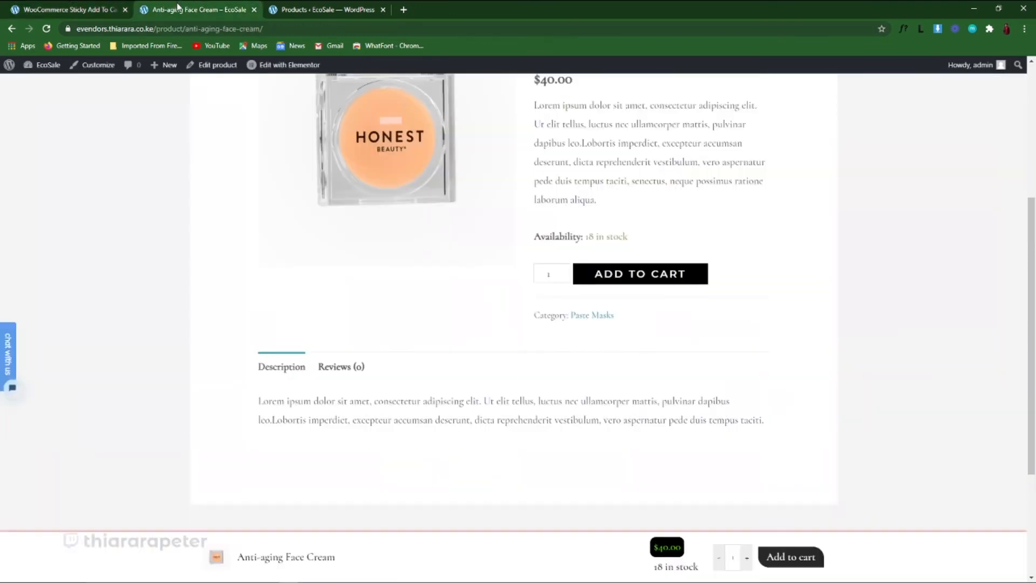
pyautogui.click(46, 29)
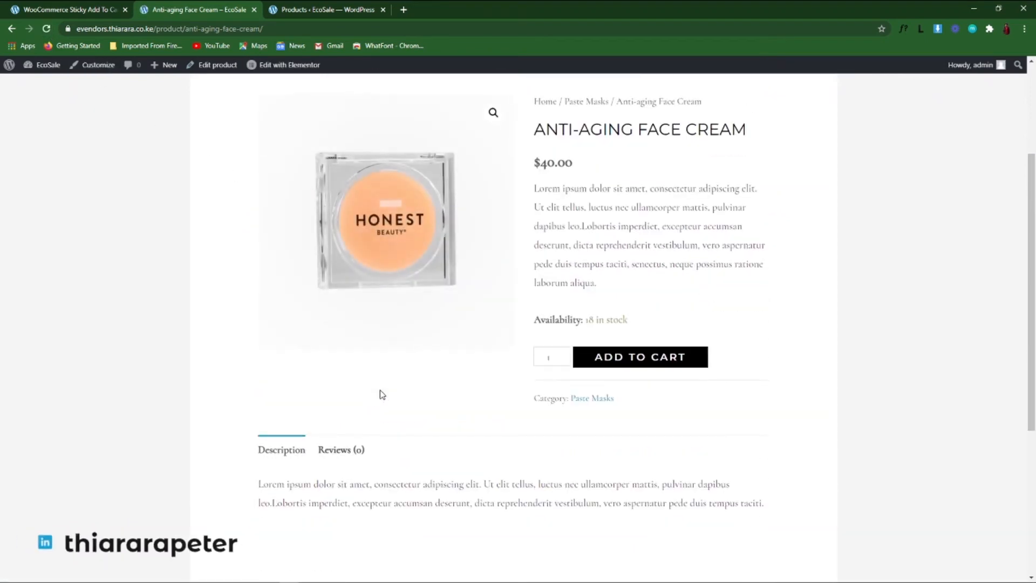
pyautogui.scroll(-5, 522, 231)
pyautogui.scroll(8, 587, 268)
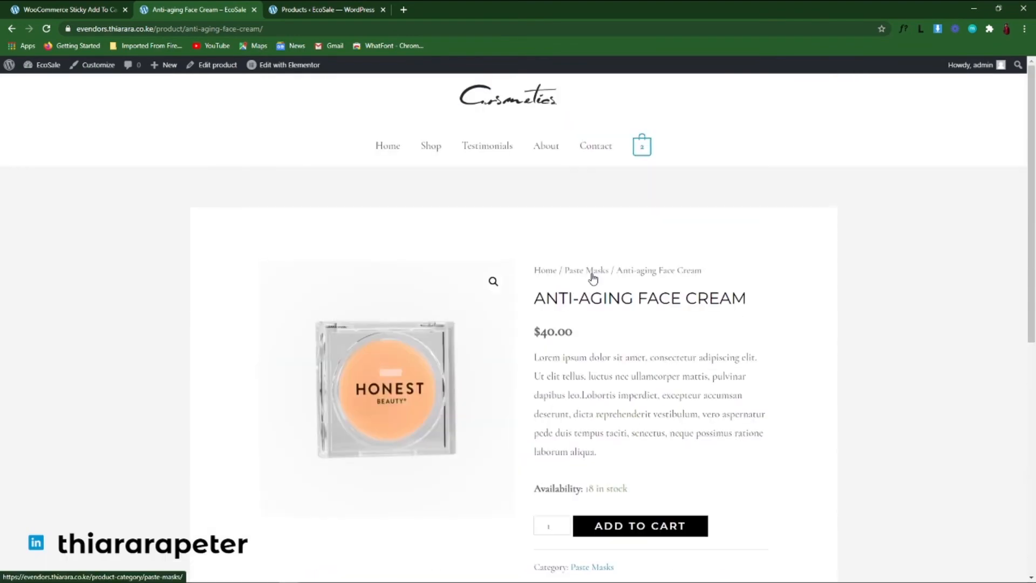
pyautogui.scroll(-8, 630, 249)
pyautogui.scroll(8, 629, 250)
pyautogui.scroll(-8, 629, 250)
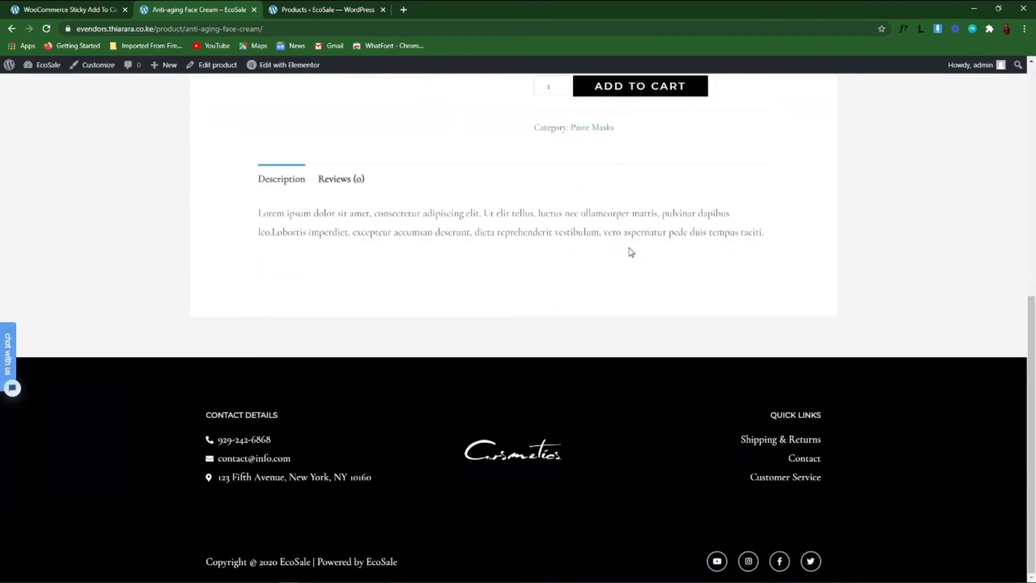
pyautogui.scroll(8, 629, 250)
# - Enable the Sale Badge in the Configuration settings and set the Sale Badge Text to "On OFFER!!!"
pyautogui.click(72, 8)
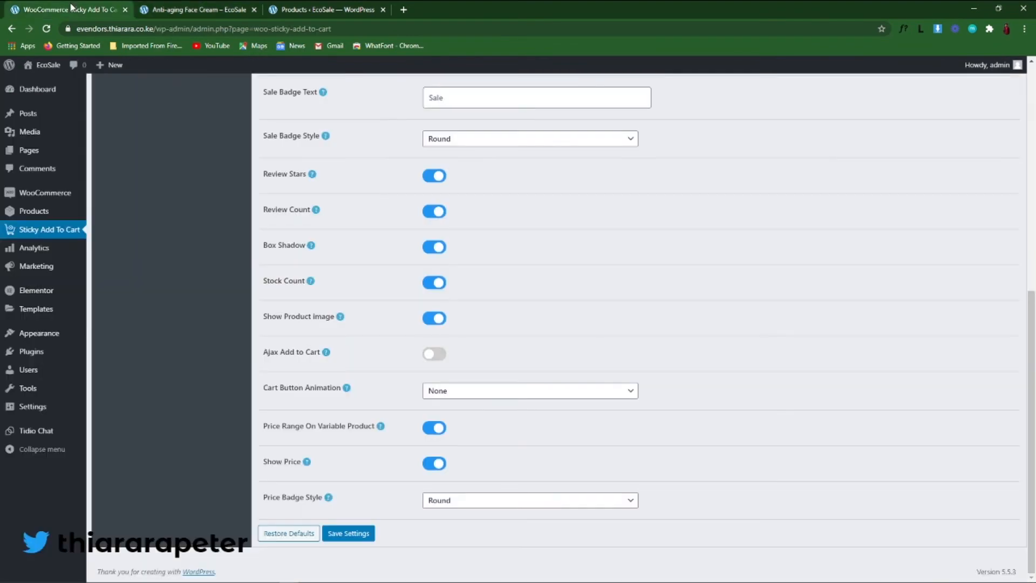
pyautogui.scroll(5, 370, 291)
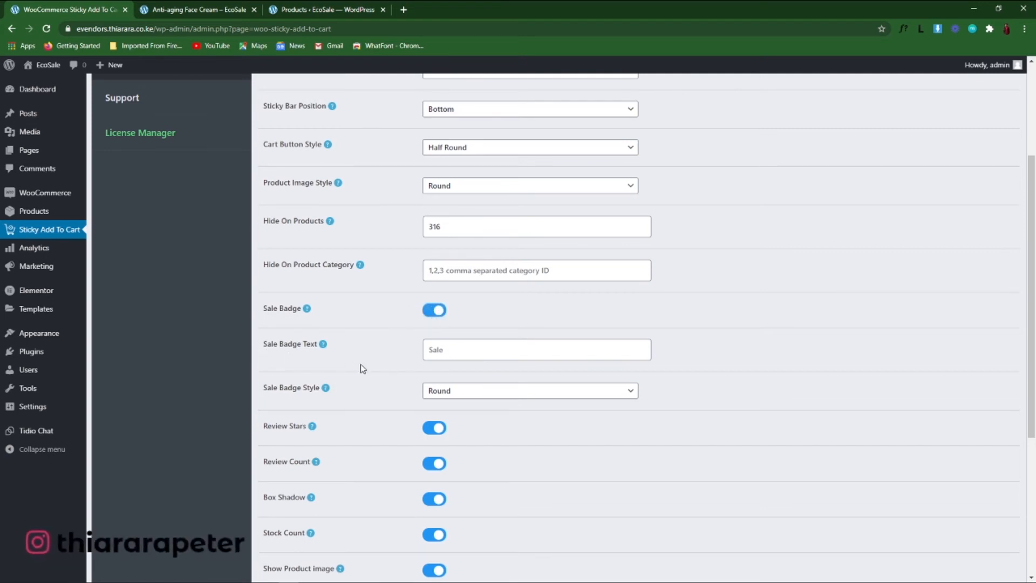
pyautogui.click(458, 350)
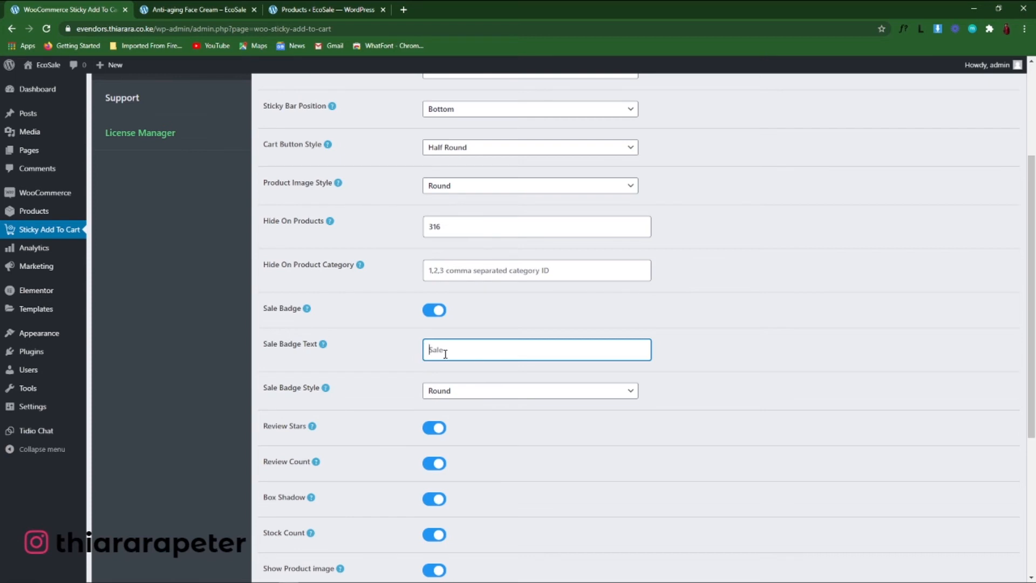
pyautogui.write('On OFFER!!!')
pyautogui.scroll(-5, 416, 437)
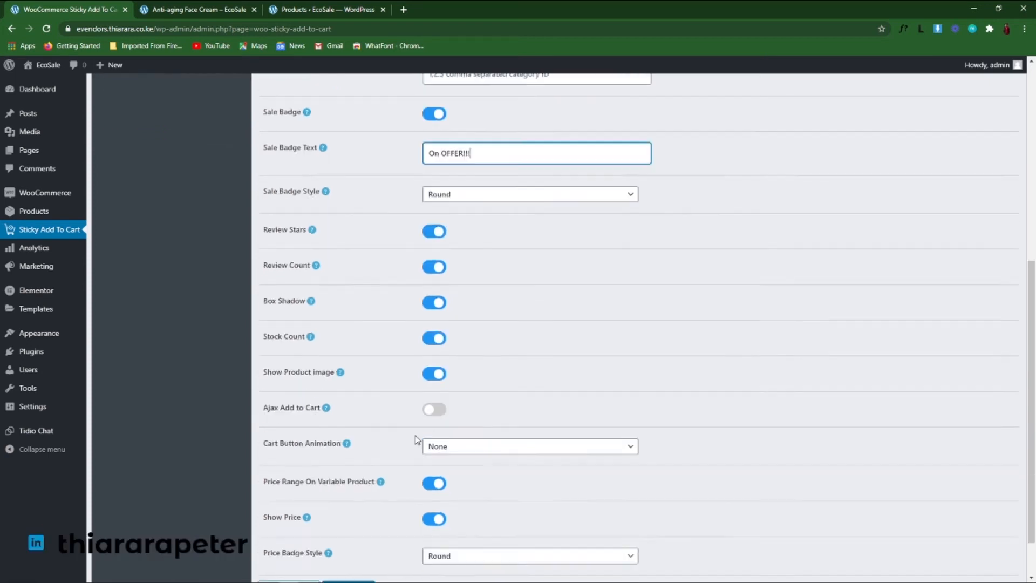
# - Save the sale badge settings and open the Acme Skin Toner product page from the store's shop
pyautogui.click(348, 533)
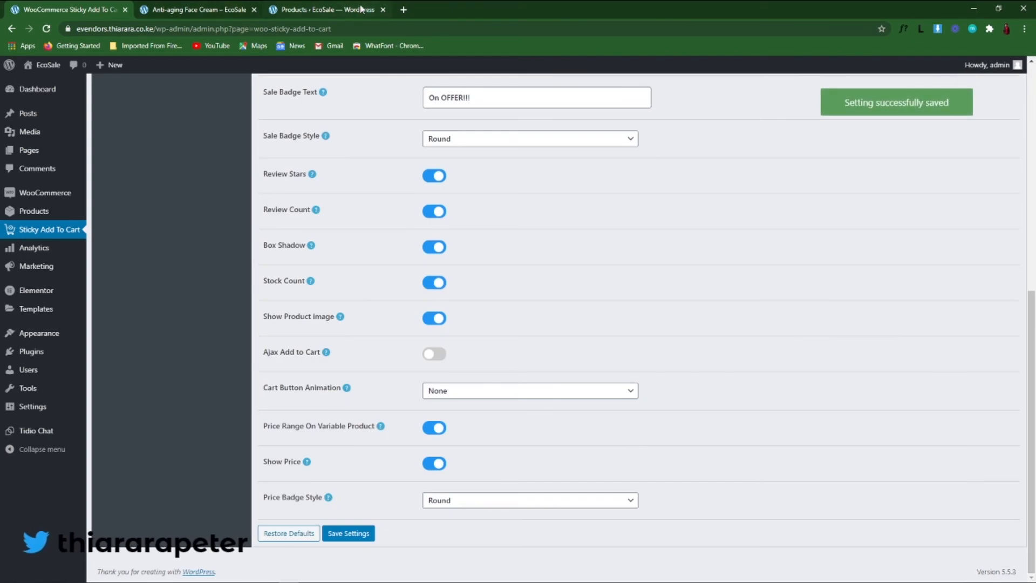
pyautogui.click(361, 9)
pyautogui.click(216, 9)
pyautogui.scroll(-6, 335, 407)
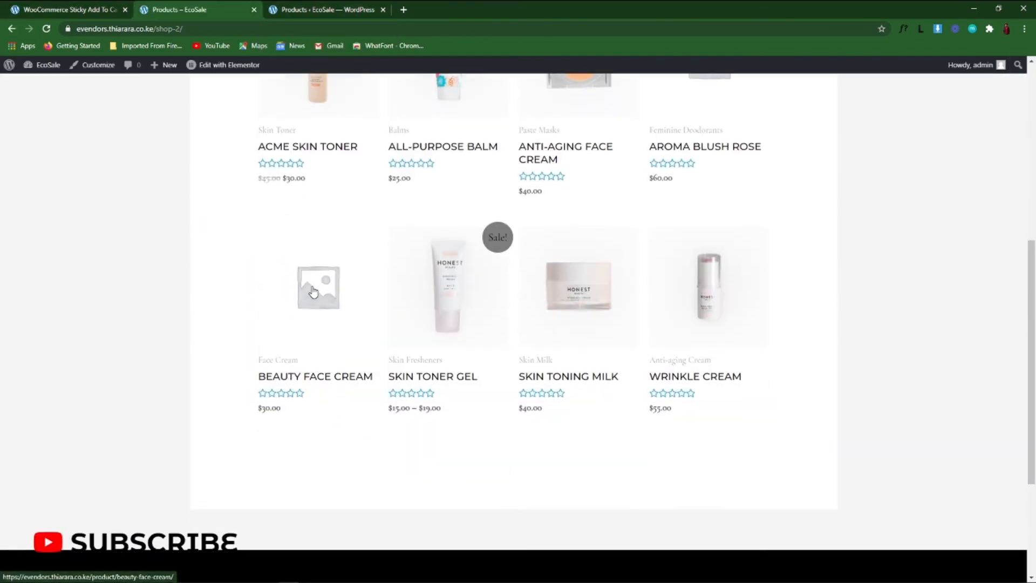
pyautogui.scroll(5, 323, 288)
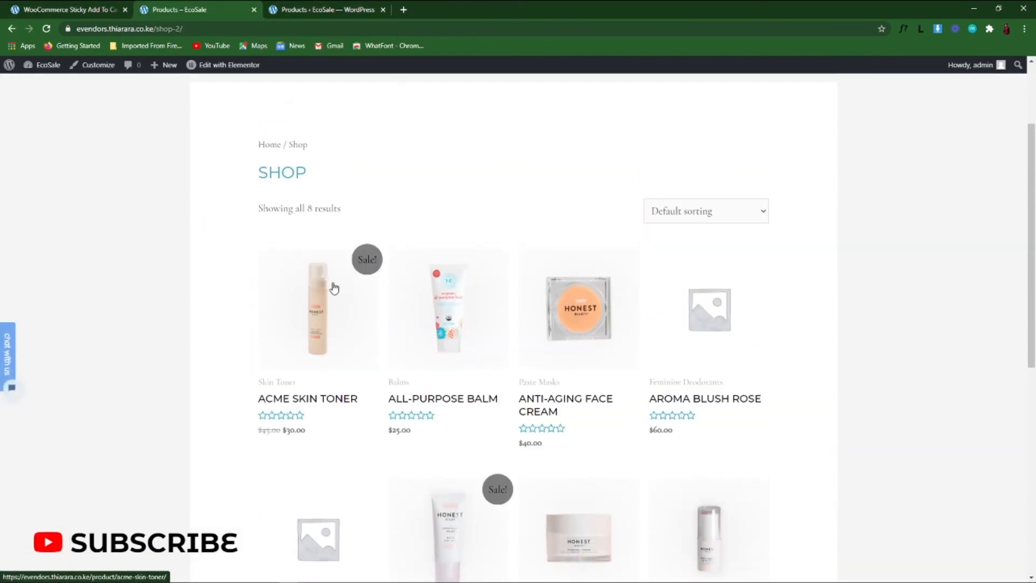
pyautogui.click(310, 403)
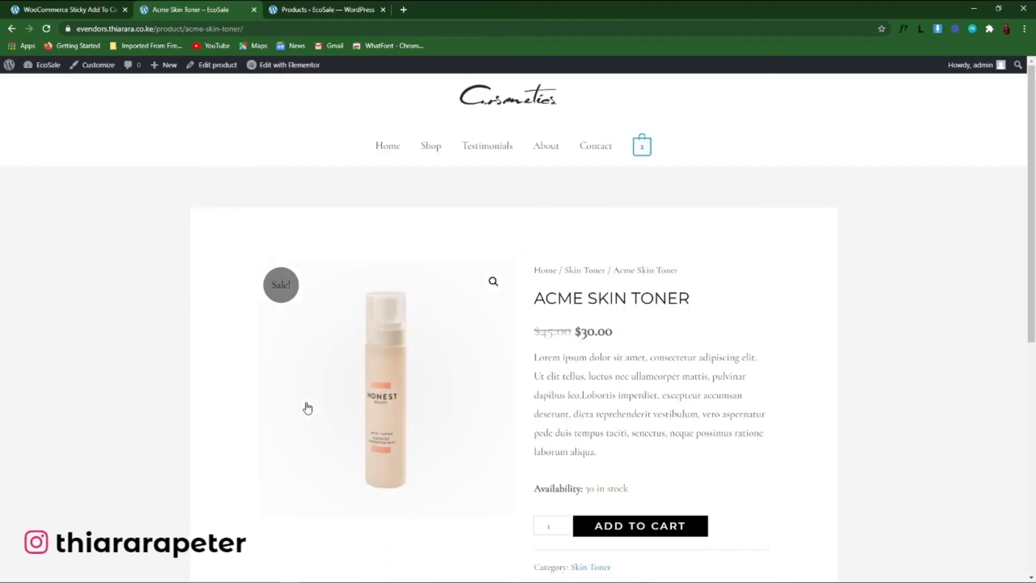
# - Check the sale badge text in the sticky bar on the Acme Skin Toner page
pyautogui.scroll(-5, 594, 435)
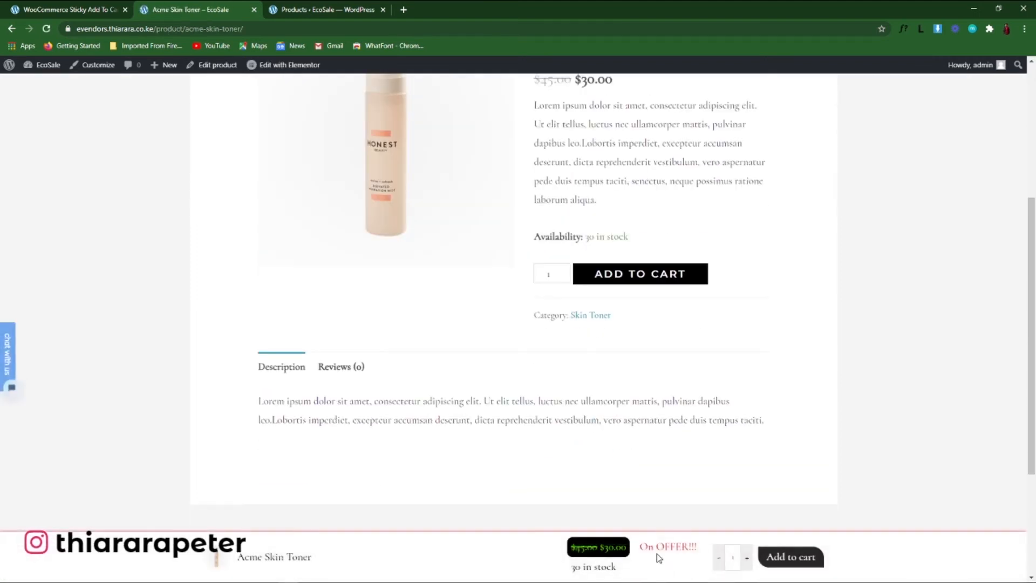
pyautogui.moveTo(700, 548); pyautogui.dragTo(639, 547)
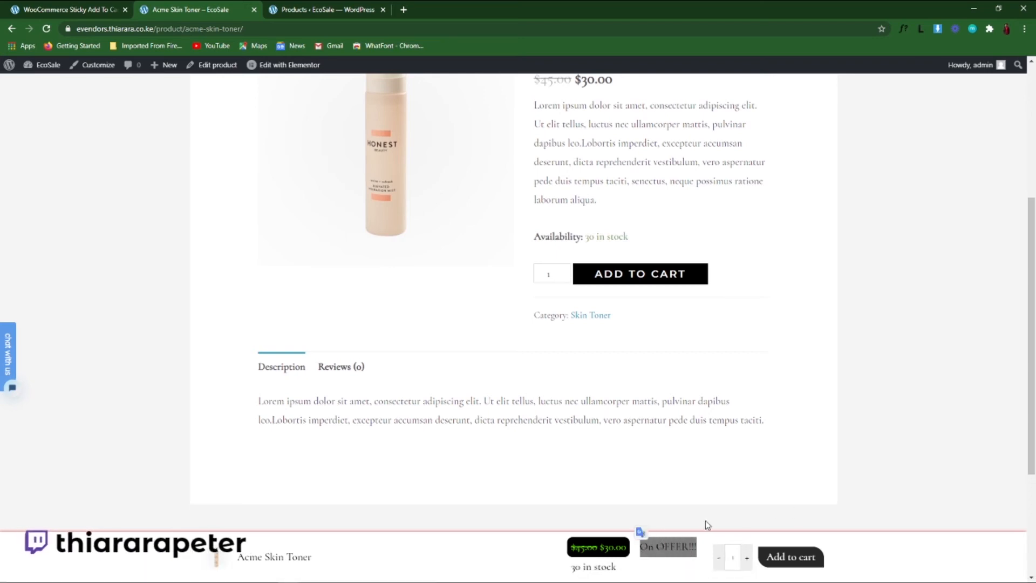
pyautogui.scroll(-2, 642, 521)
pyautogui.scroll(4, 648, 535)
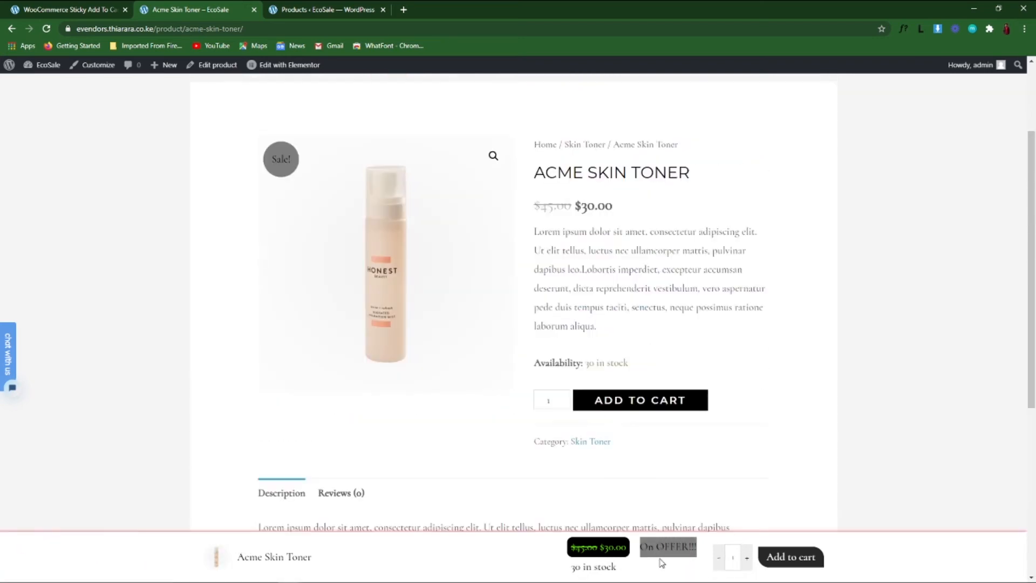
pyautogui.click(659, 564)
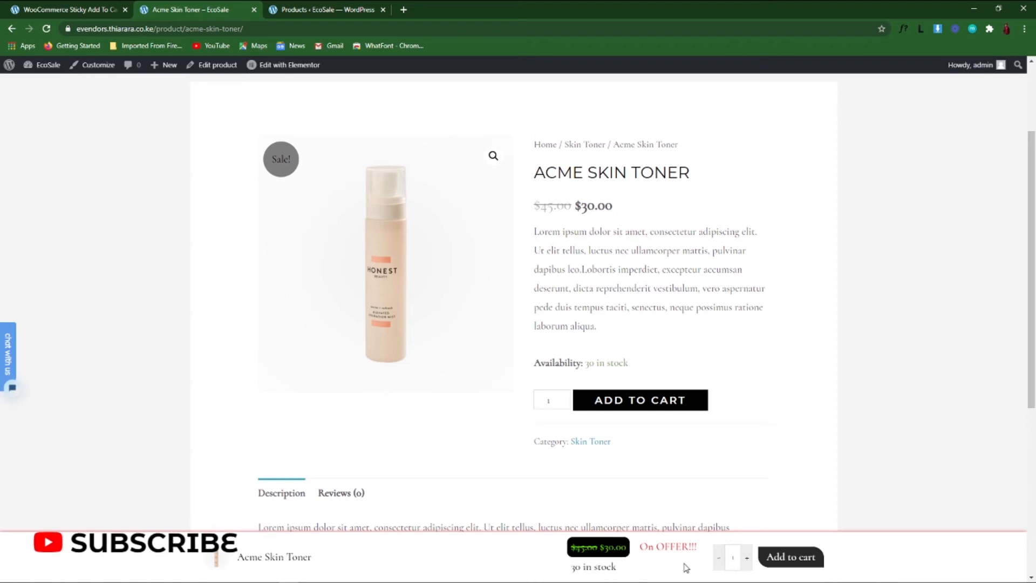
pyautogui.moveTo(698, 547); pyautogui.dragTo(632, 547)
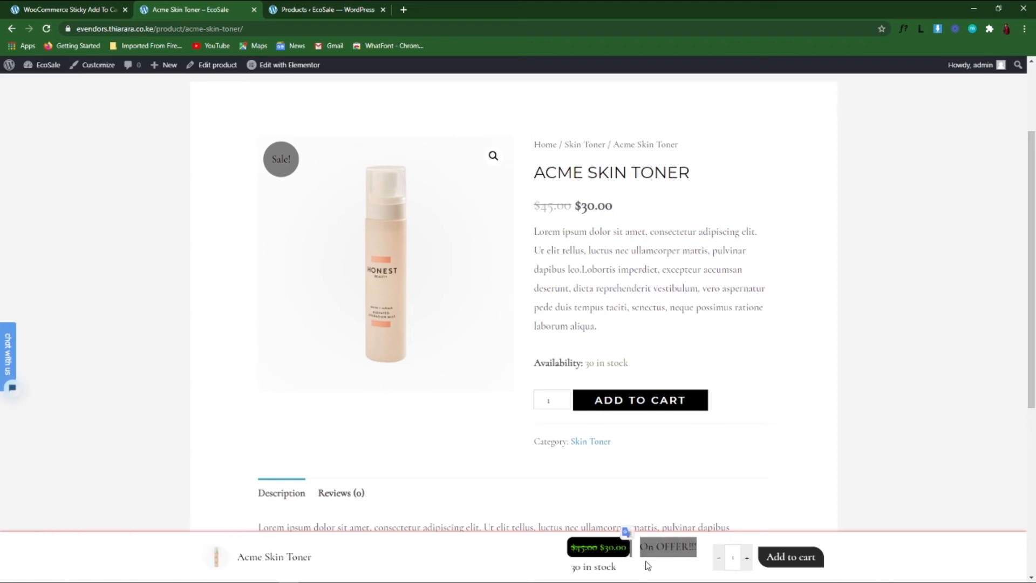
pyautogui.click(648, 565)
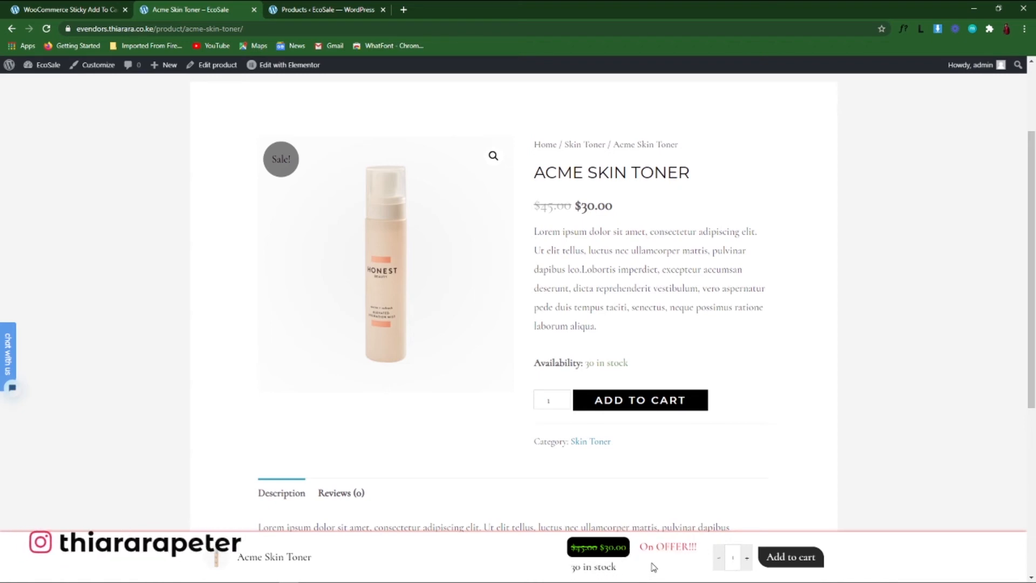
# - Review the Design colors and Sale Badge Style options, keep Round, and compare with the badge on the product page
pyautogui.click(62, 11)
pyautogui.scroll(8, 377, 336)
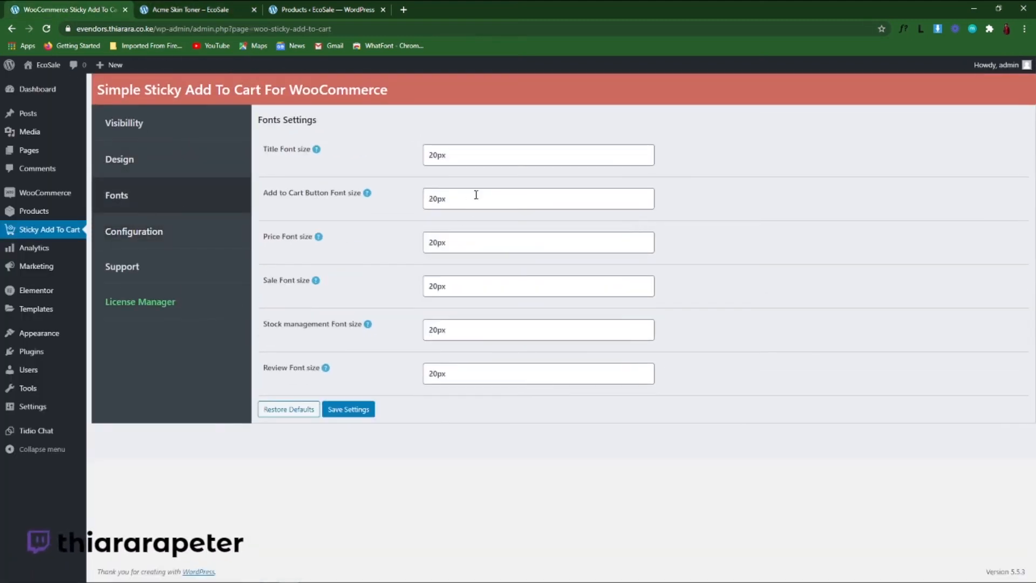
pyautogui.click(139, 158)
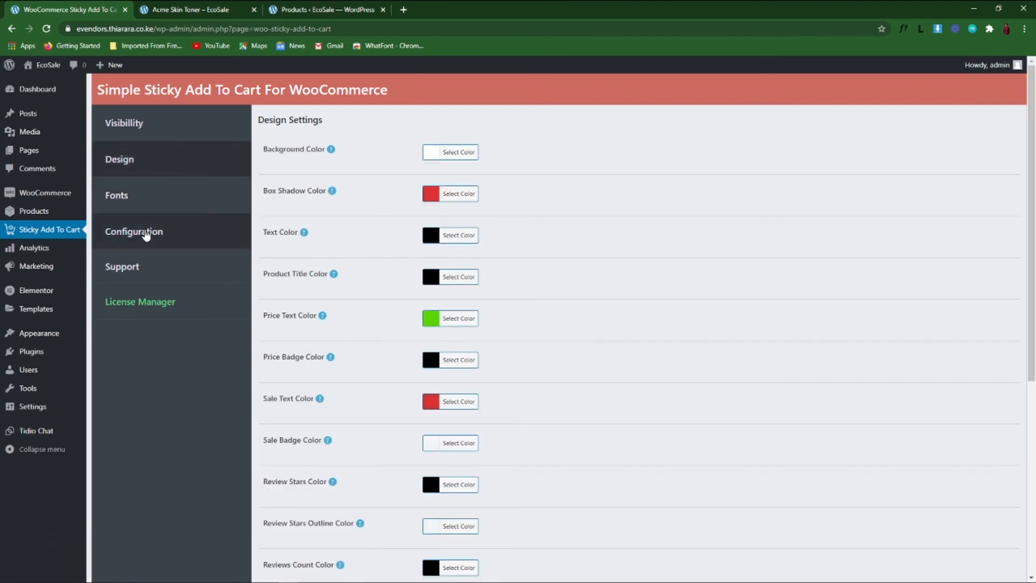
pyautogui.click(141, 231)
pyautogui.scroll(-4, 404, 301)
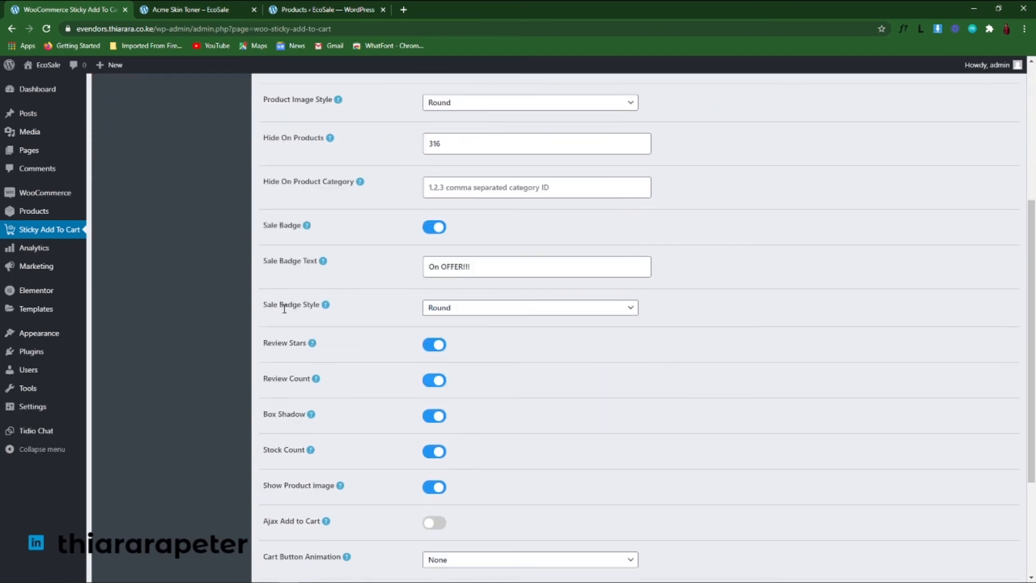
pyautogui.click(447, 310)
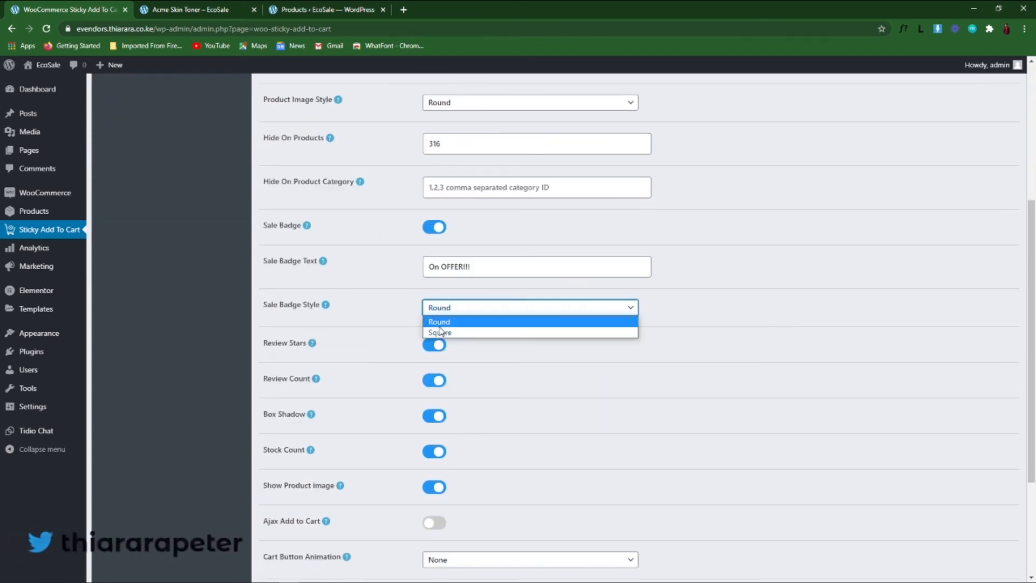
pyautogui.click(444, 322)
pyautogui.click(192, 9)
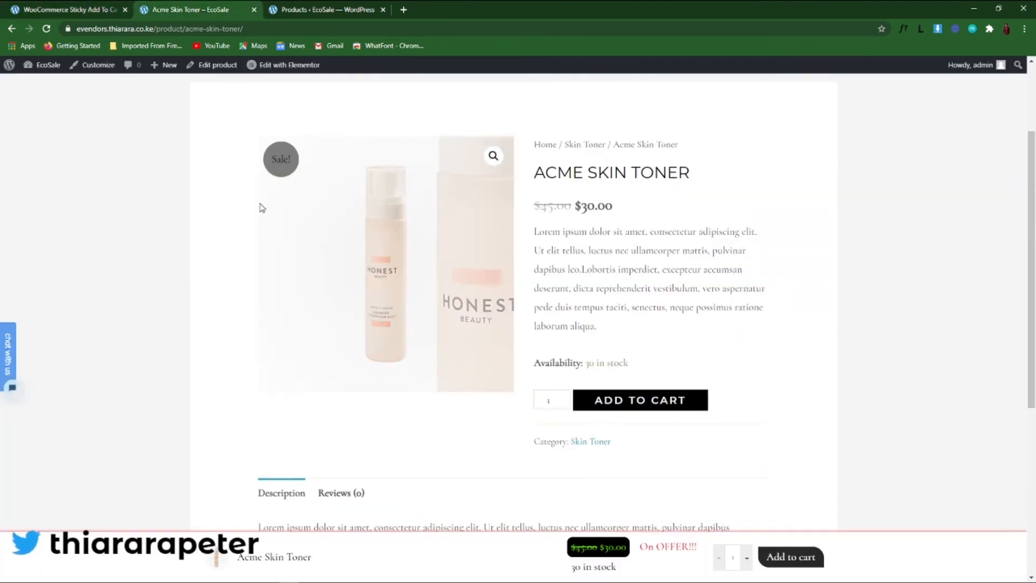
pyautogui.click(65, 10)
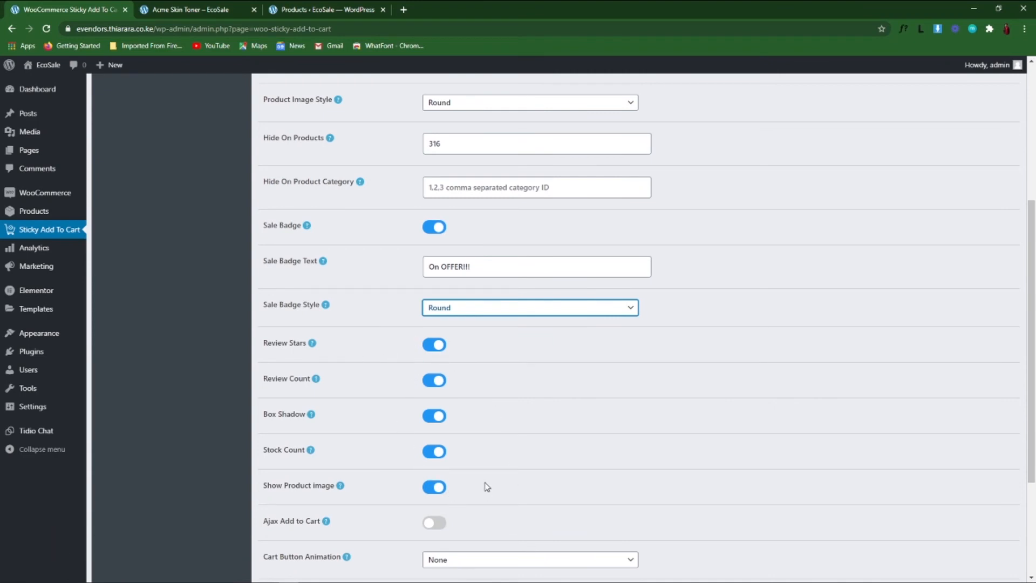
# - Enable Ajax Add to Cart, set the Cart Button Animation to Horizontal and save the settings
pyautogui.scroll(-3, 487, 486)
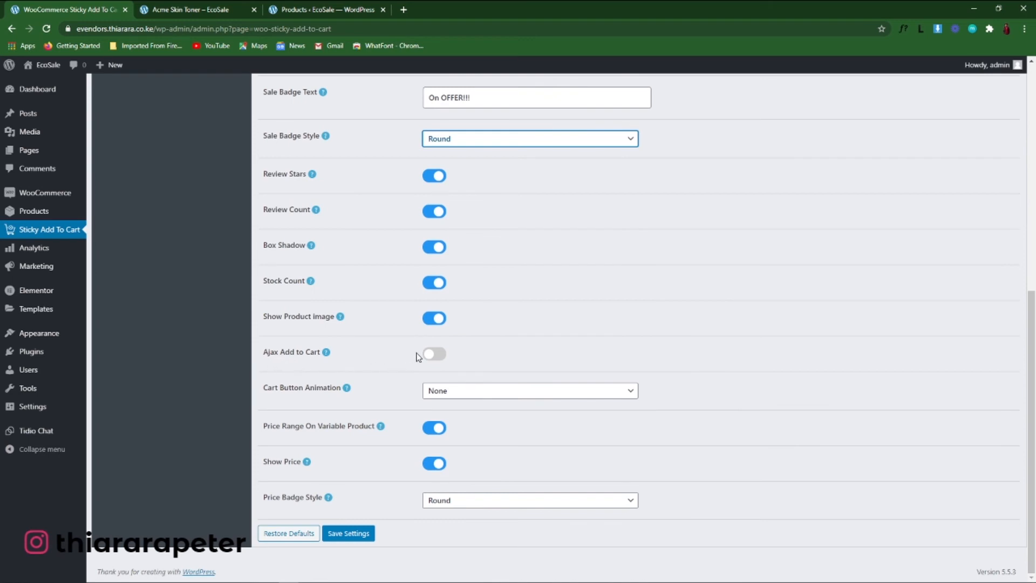
pyautogui.click(432, 354)
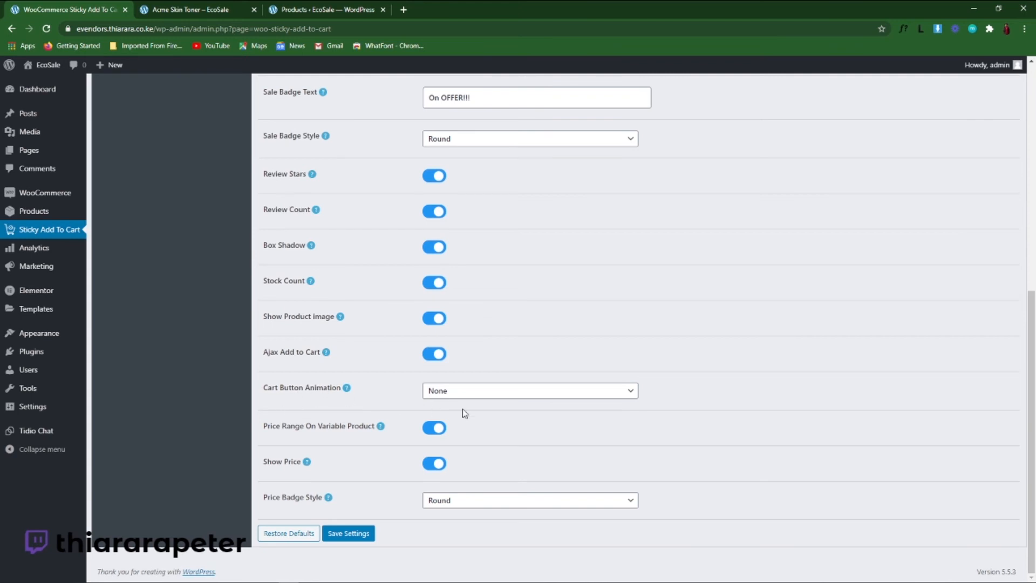
pyautogui.click(487, 394)
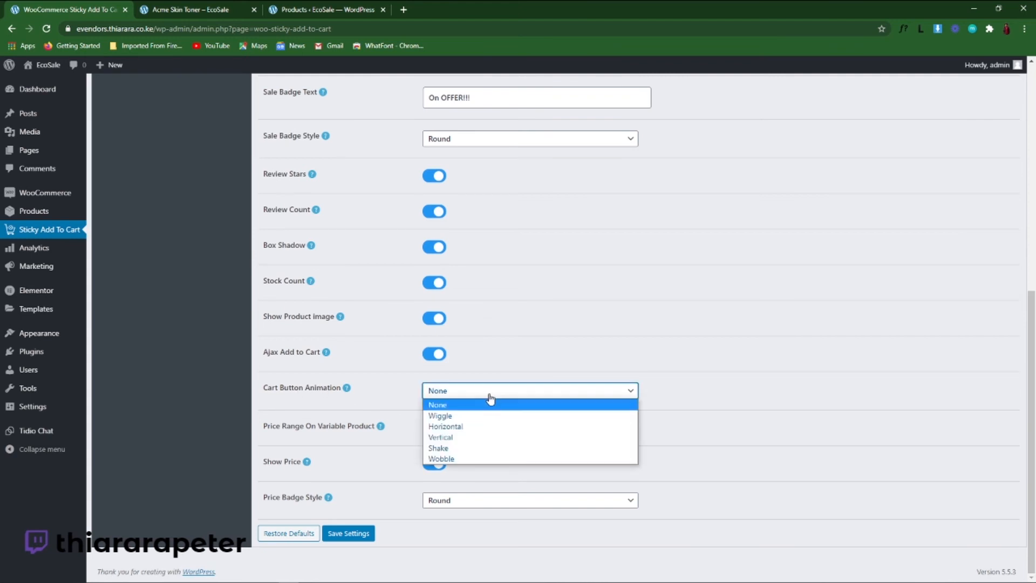
pyautogui.click(433, 426)
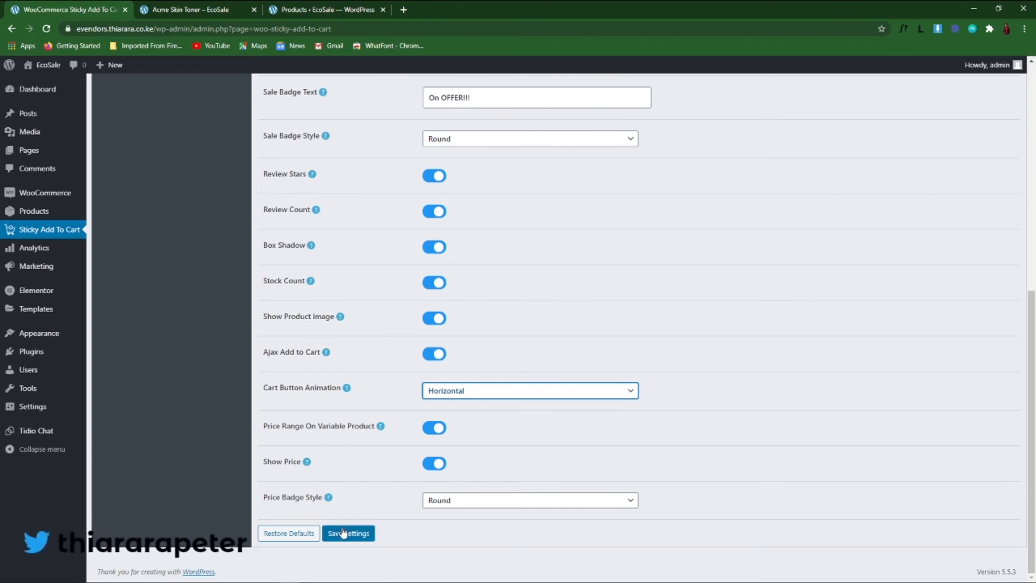
pyautogui.click(360, 534)
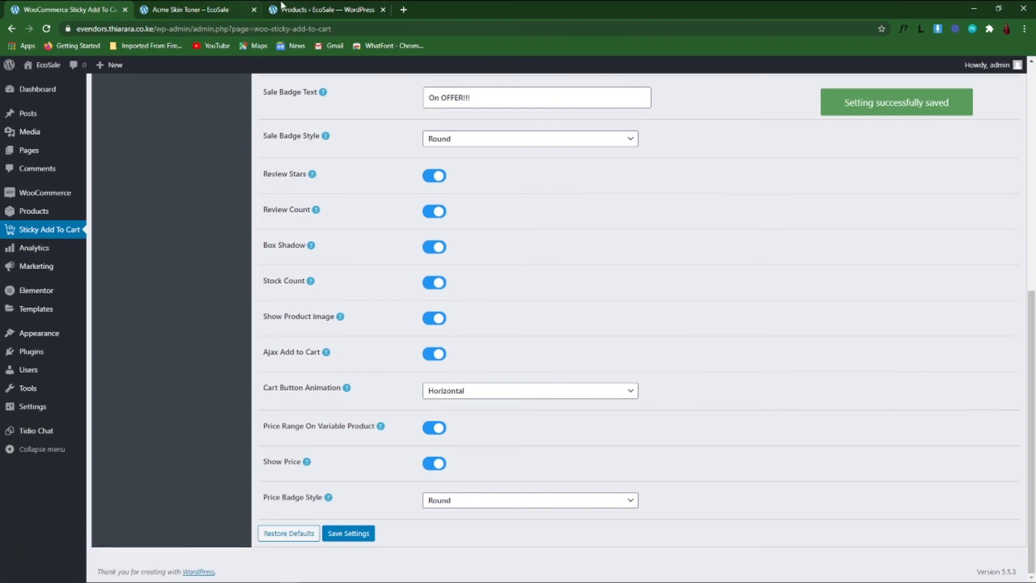
# - Close the product list tab, reload the Acme Skin Toner page and check the sticky bar's cart button animation
pyautogui.click(327, 10)
pyautogui.click(383, 10)
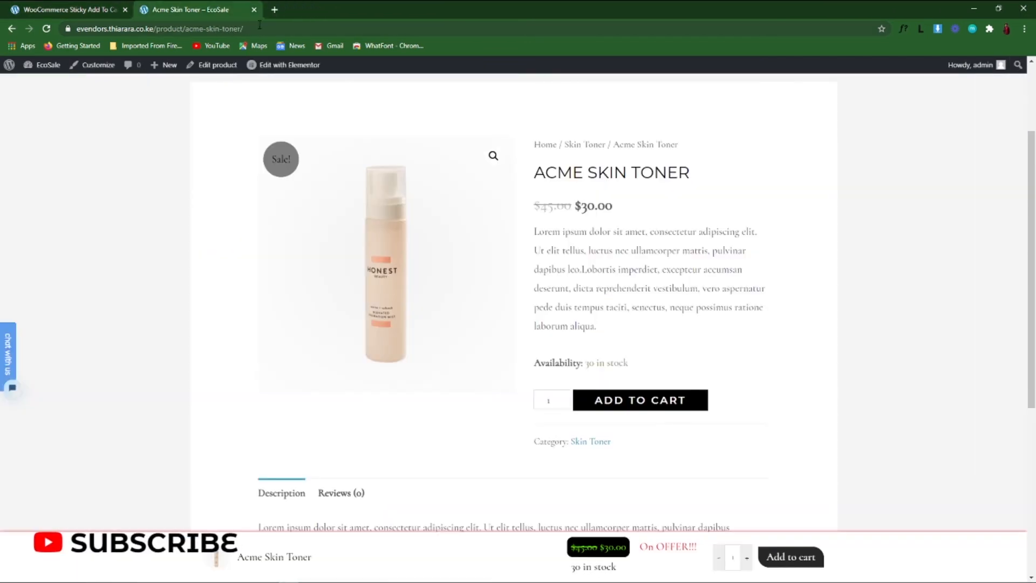
pyautogui.click(46, 29)
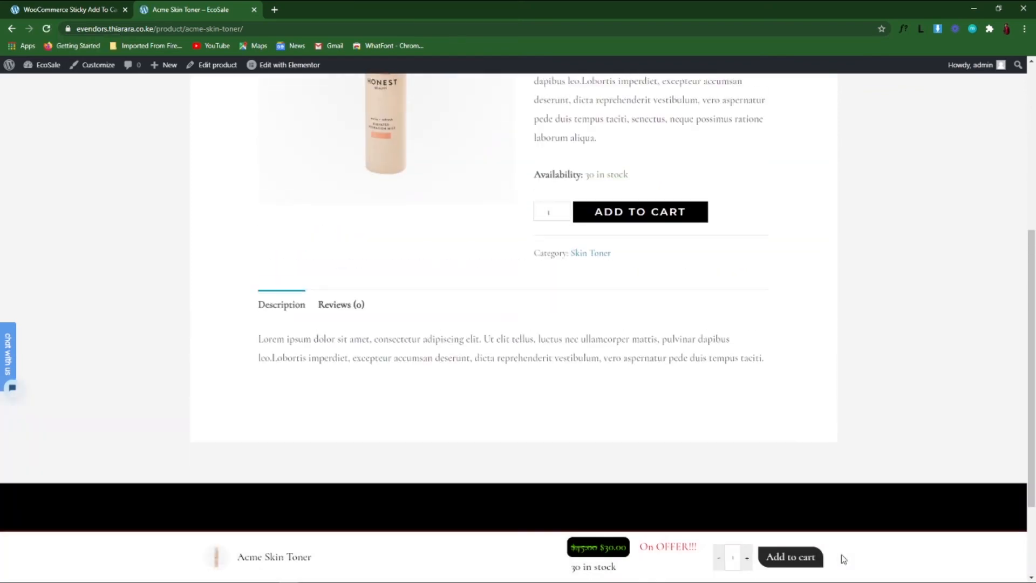
pyautogui.scroll(5, 840, 556)
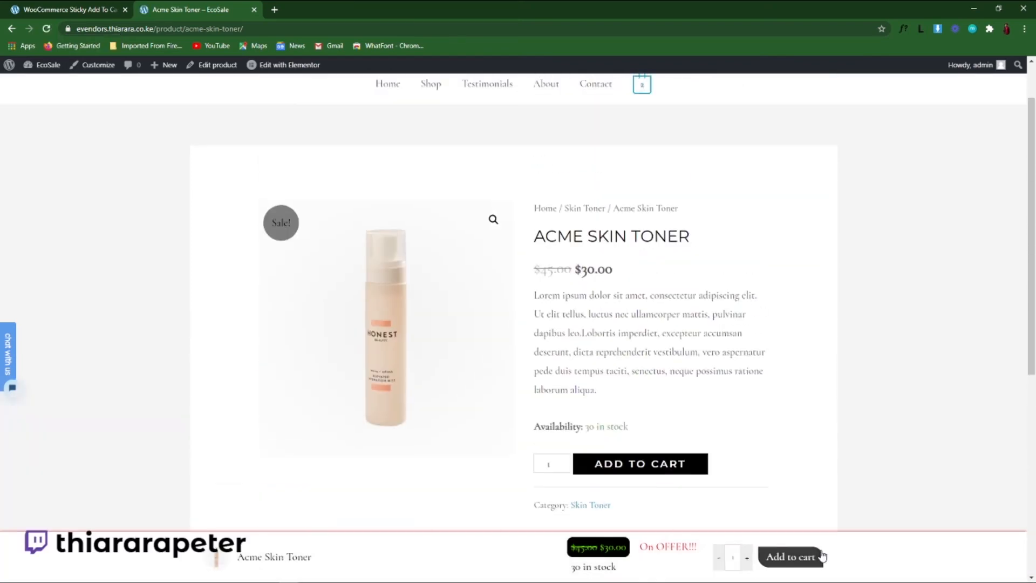
pyautogui.scroll(-5, 822, 556)
pyautogui.click(821, 555)
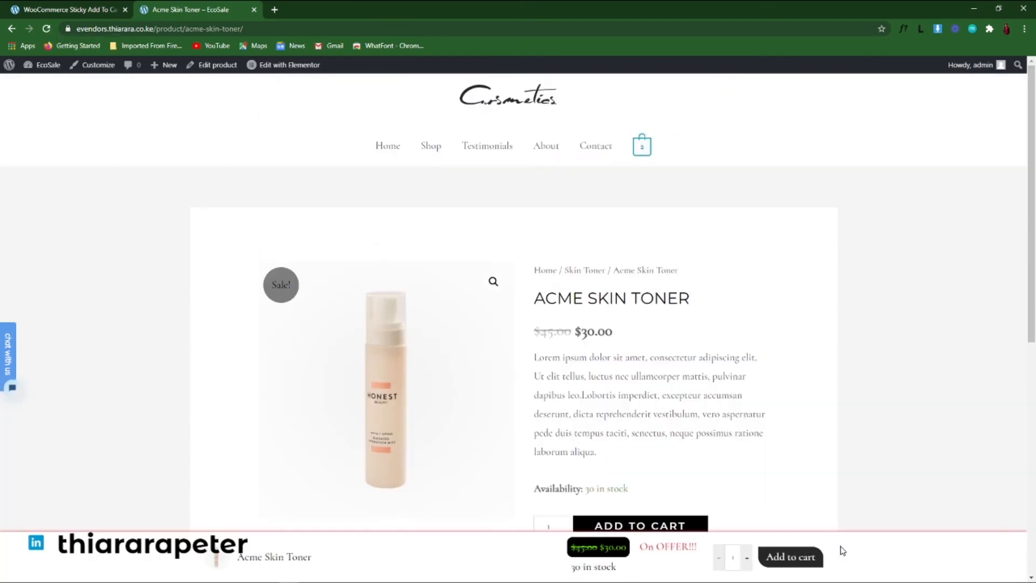
pyautogui.scroll(-10, 842, 551)
pyautogui.scroll(10, 840, 551)
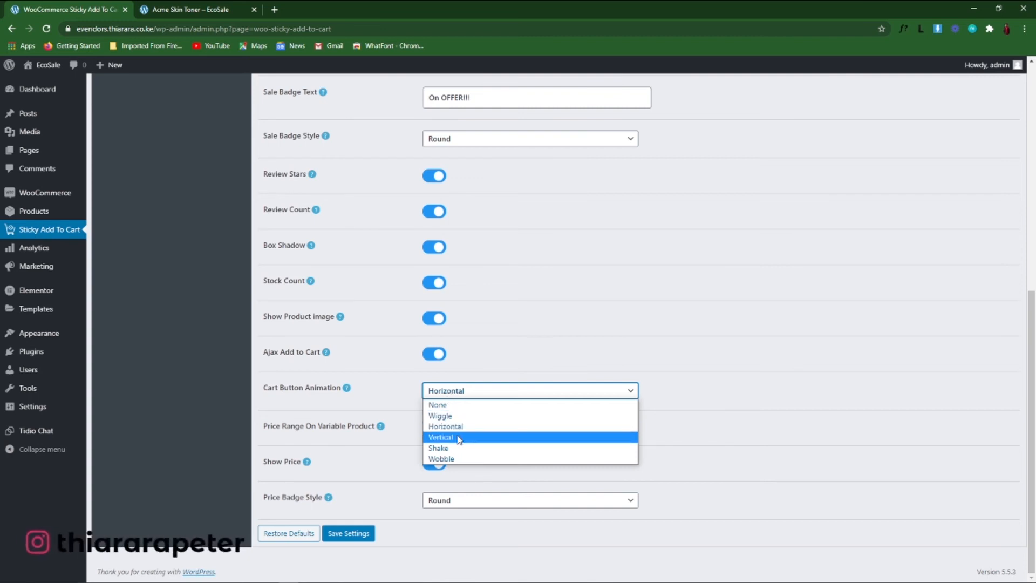
# - Look over the Cart Button Animation choices and the other Configuration settings, down to Price Range On Variable Product
pyautogui.click(691, 292)
pyautogui.scroll(7, 685, 294)
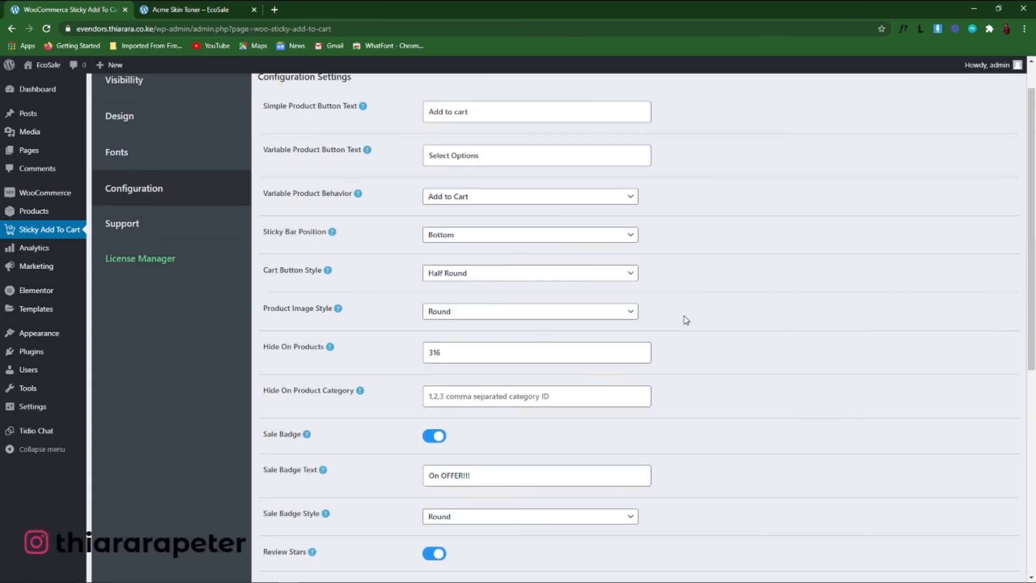
pyautogui.scroll(-8, 699, 333)
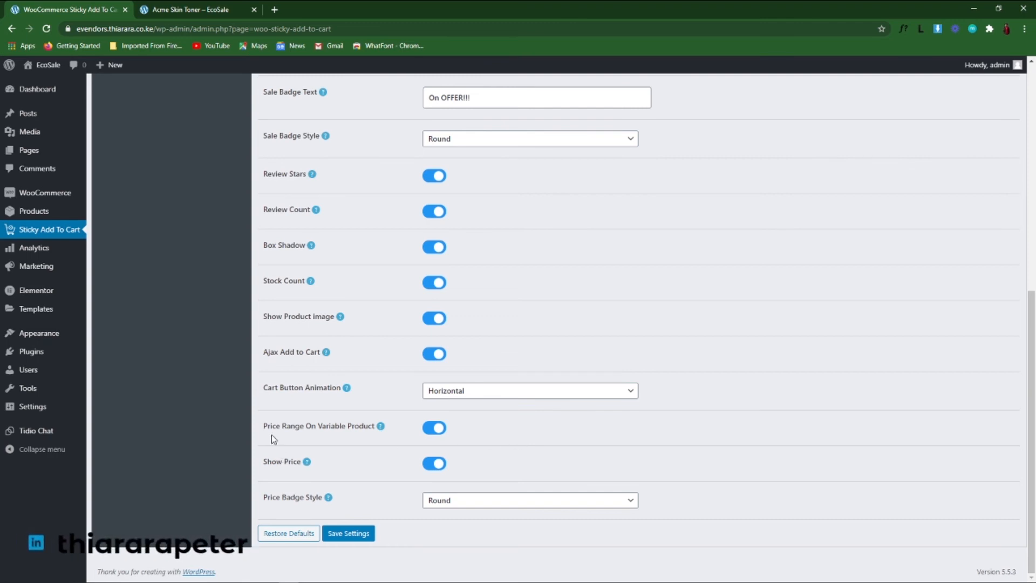
pyautogui.moveTo(264, 429); pyautogui.dragTo(378, 436)
pyautogui.click(365, 437)
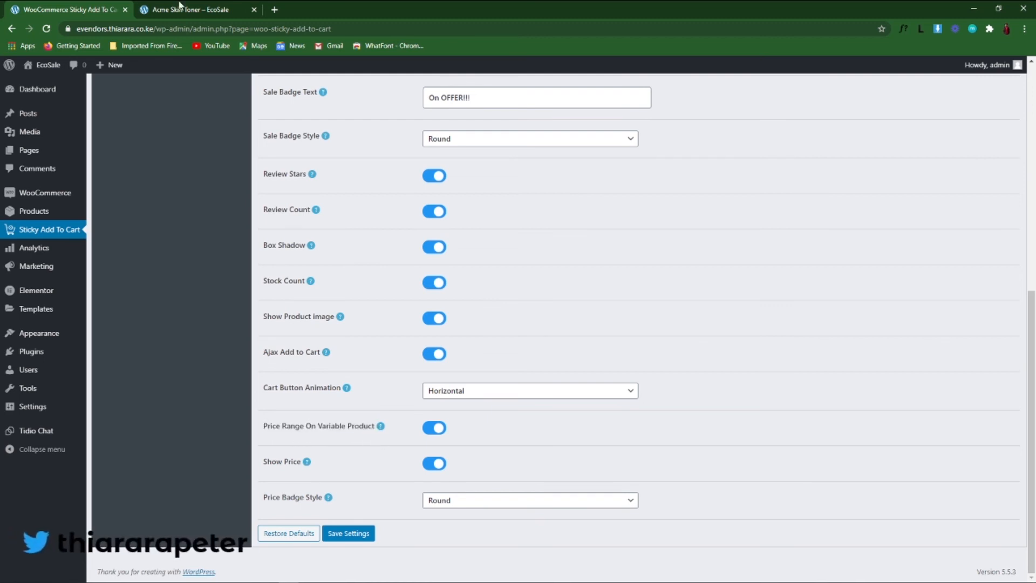
# - Open the Skin Toner Gel variable product from the shop and check the price range shown in its sticky bar
pyautogui.click(180, 9)
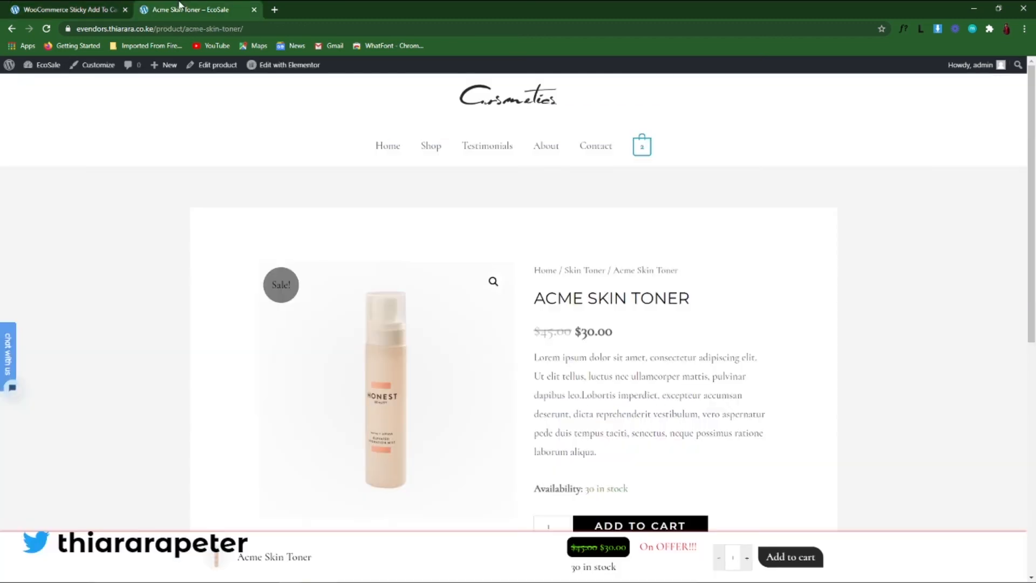
pyautogui.click(441, 151)
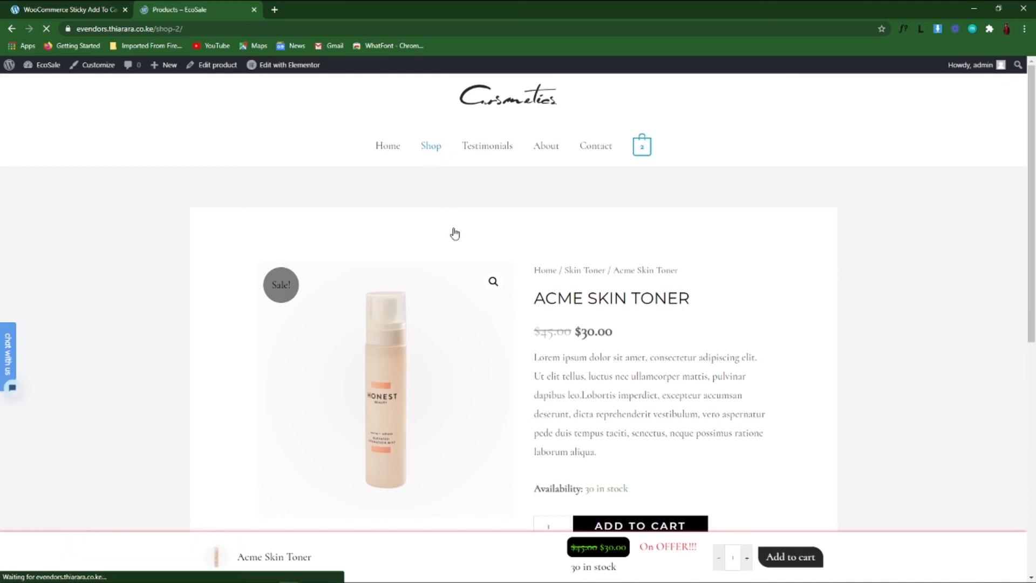
pyautogui.scroll(-5, 470, 258)
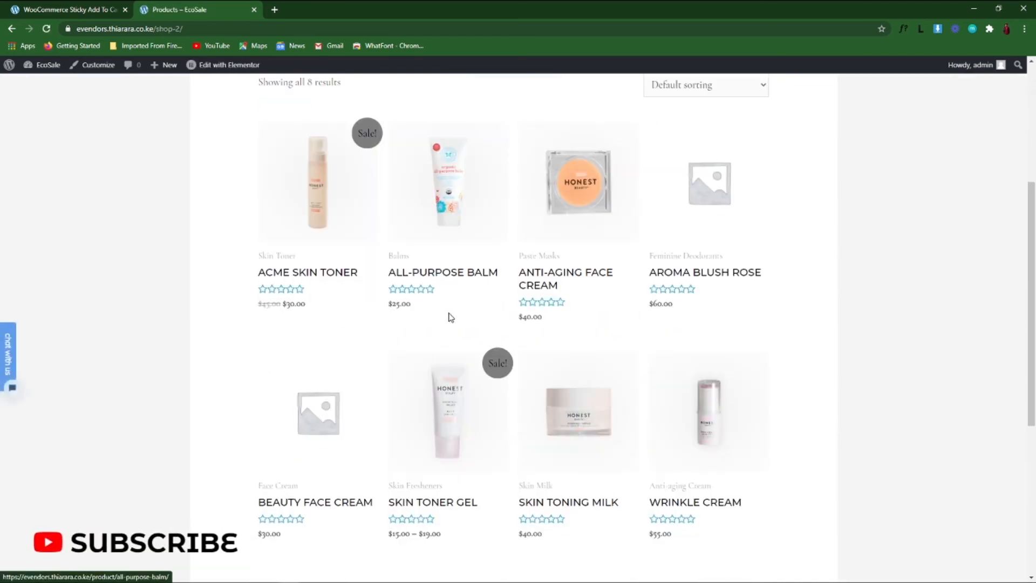
pyautogui.scroll(-2, 432, 505)
pyautogui.click(431, 381)
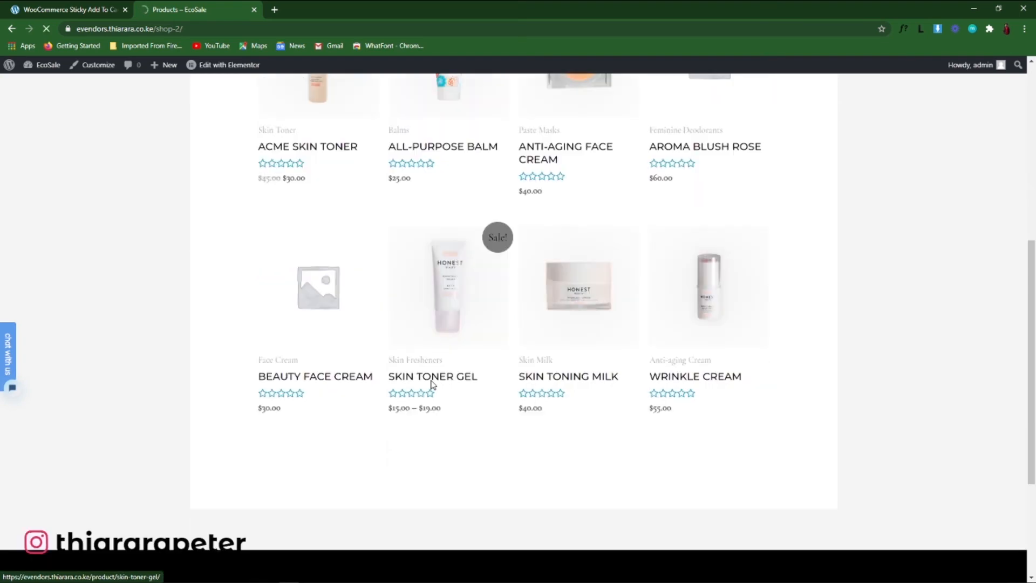
pyautogui.scroll(-5, 518, 421)
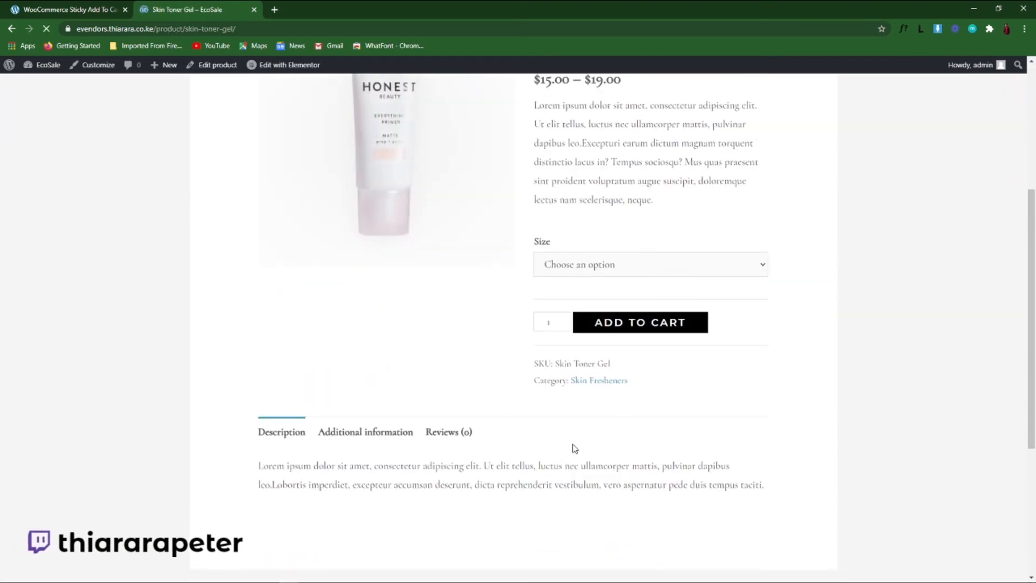
pyautogui.scroll(5, 573, 444)
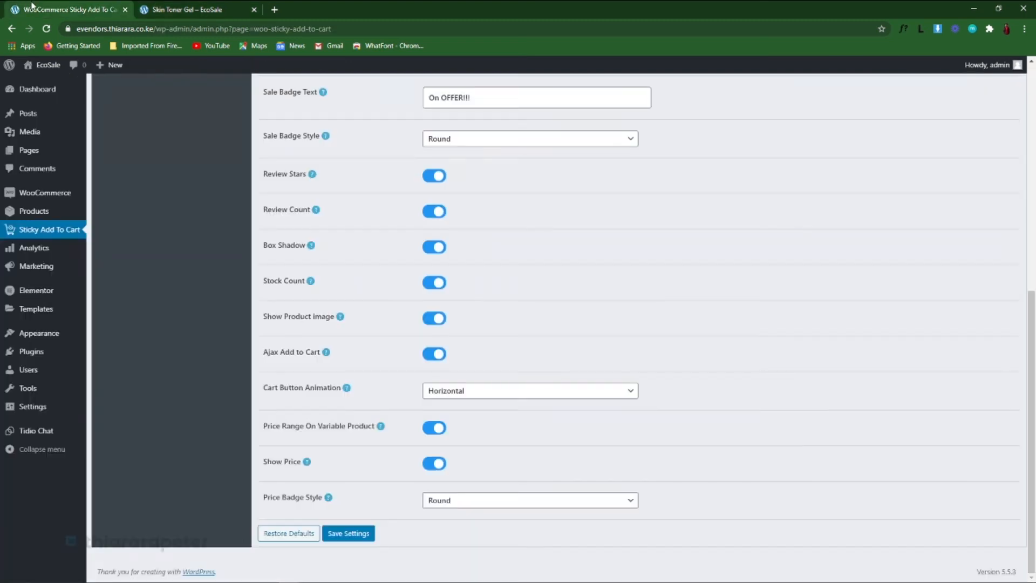
# - Turn off Price Range On Variable Product in the Configuration settings and save the settings
pyautogui.click(27, 9)
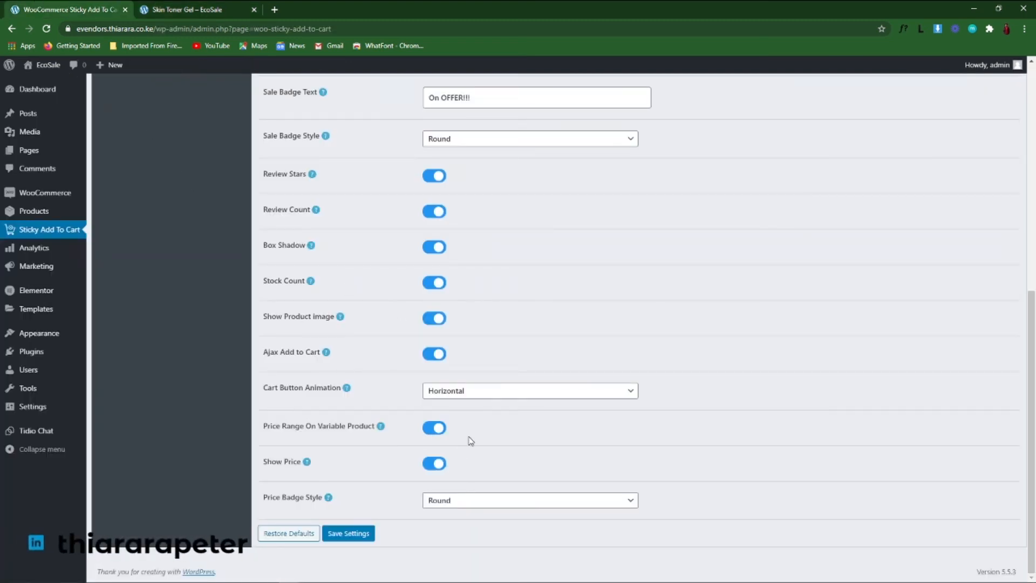
pyautogui.moveTo(372, 427); pyautogui.dragTo(257, 438)
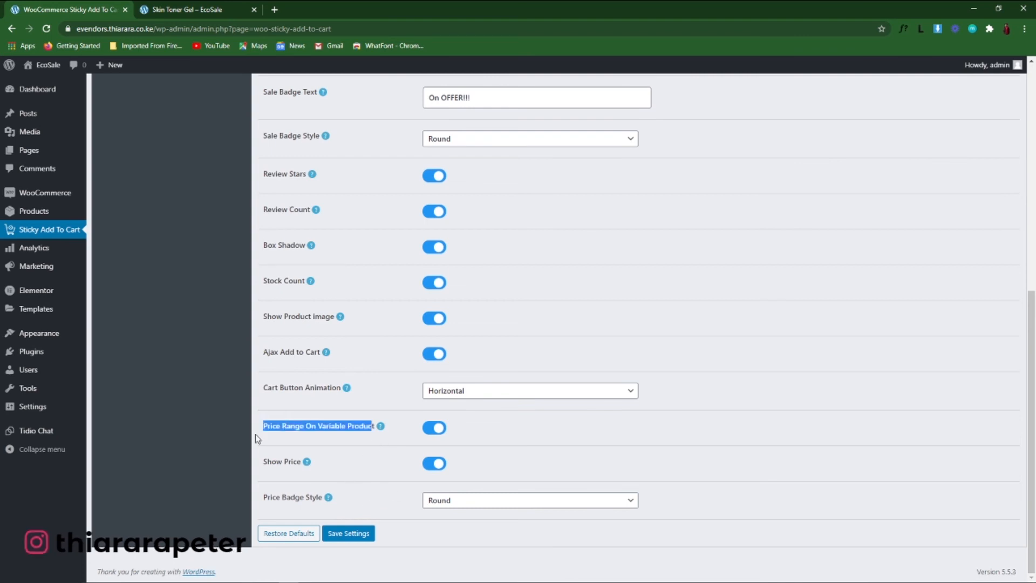
pyautogui.click(252, 422)
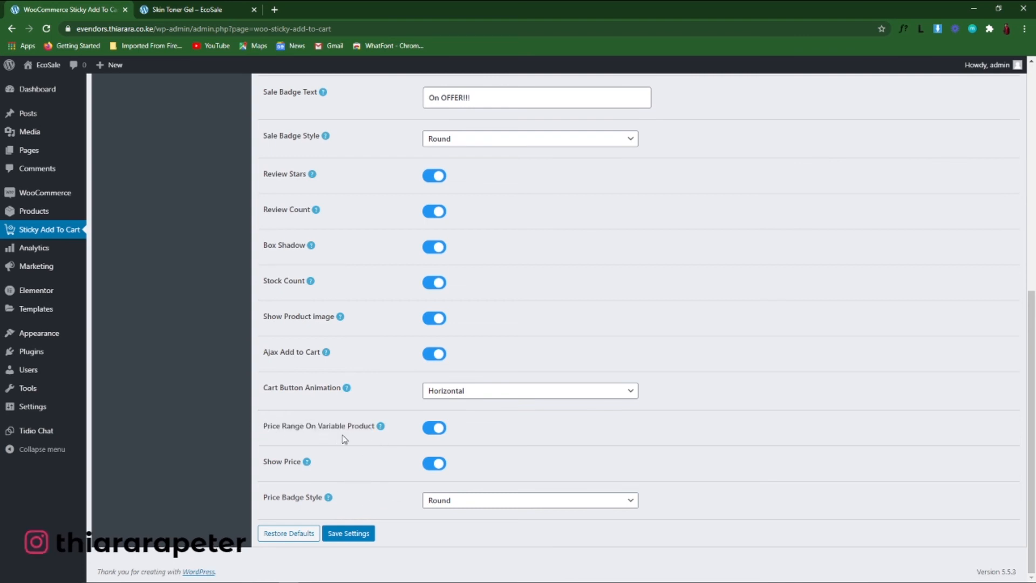
pyautogui.click(435, 430)
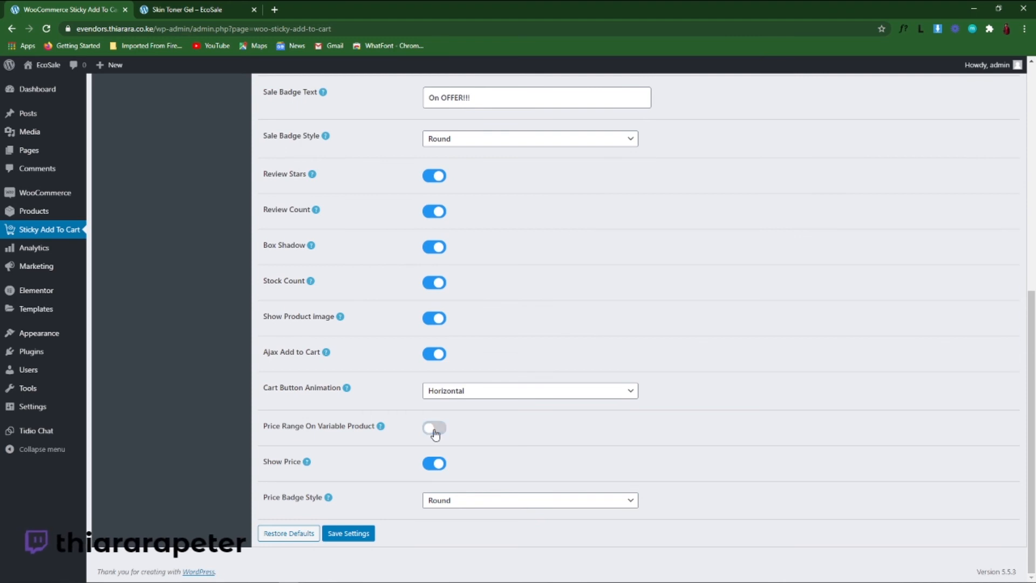
pyautogui.click(349, 533)
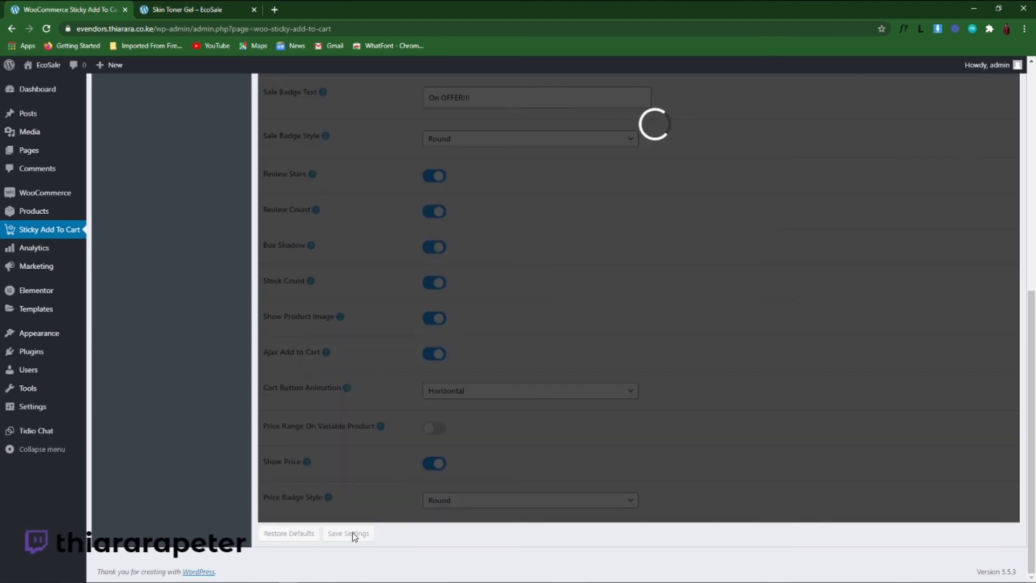
# - Reload the Skin Toner Gel product page and check the price shown in its sticky bar
pyautogui.click(197, 10)
pyautogui.click(47, 29)
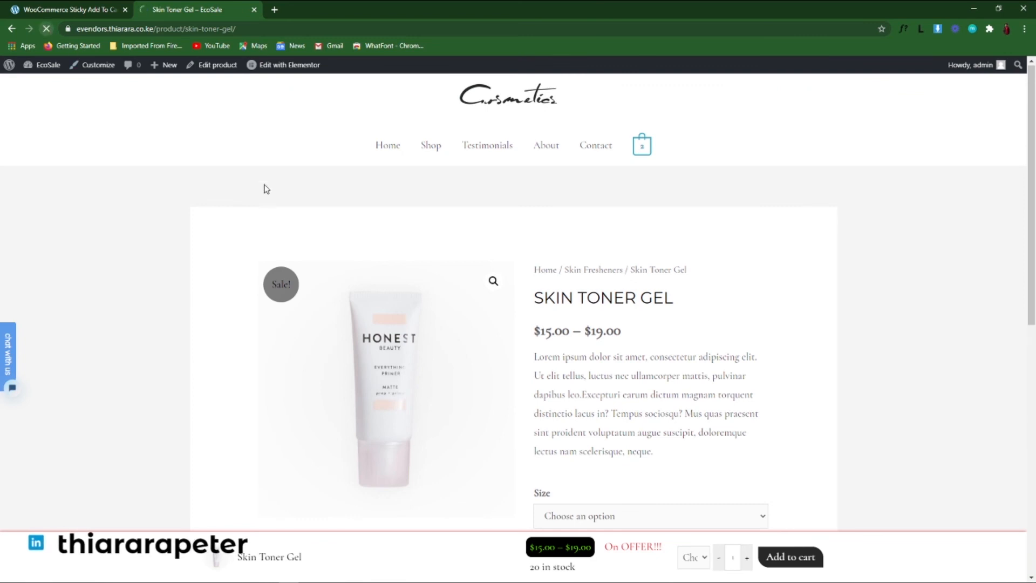
pyautogui.scroll(-5, 521, 485)
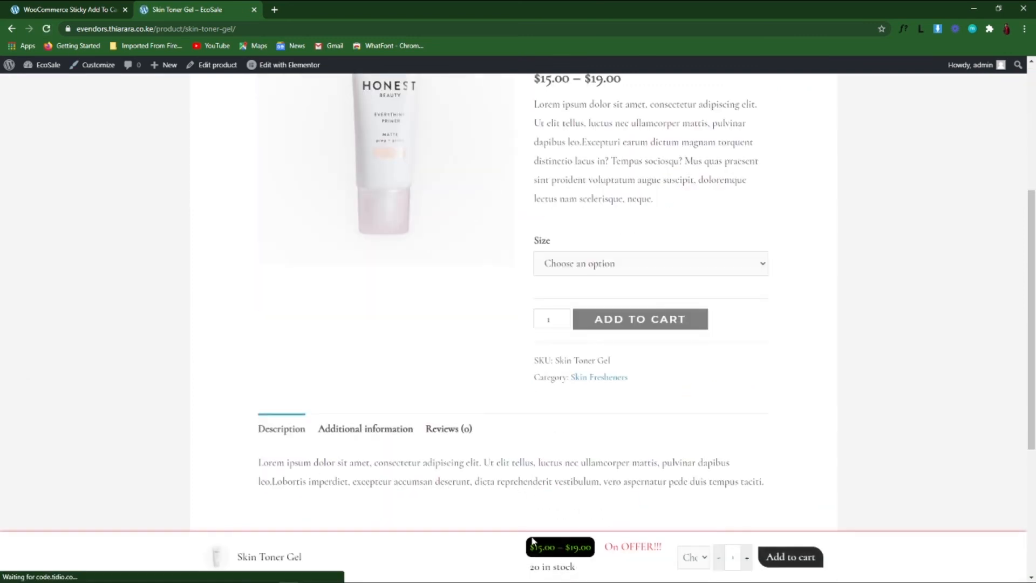
# - Turn Price Range On Variable Product back on, set the Price Badge Style to Round and save the settings
pyautogui.click(70, 9)
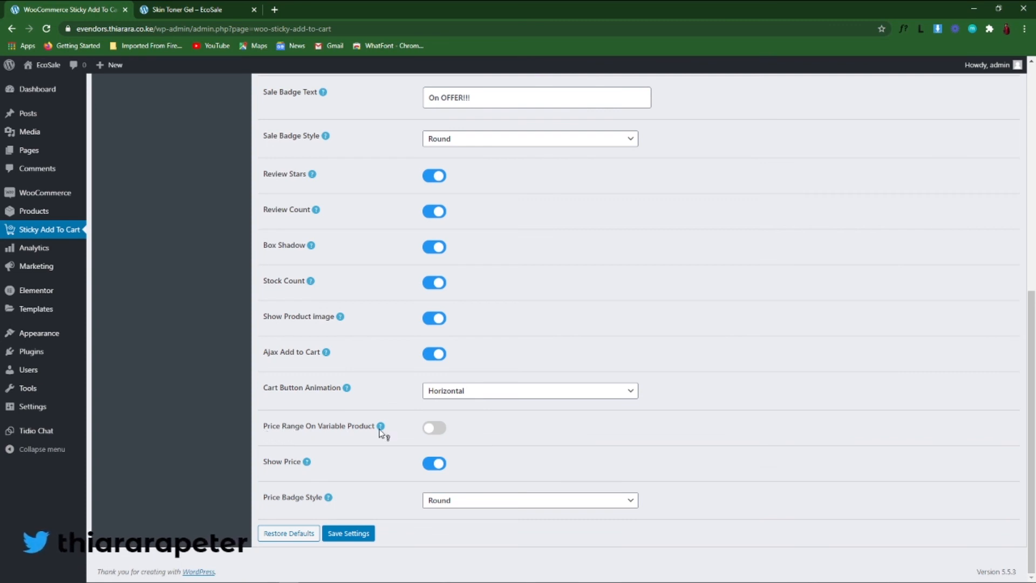
pyautogui.moveTo(381, 429)
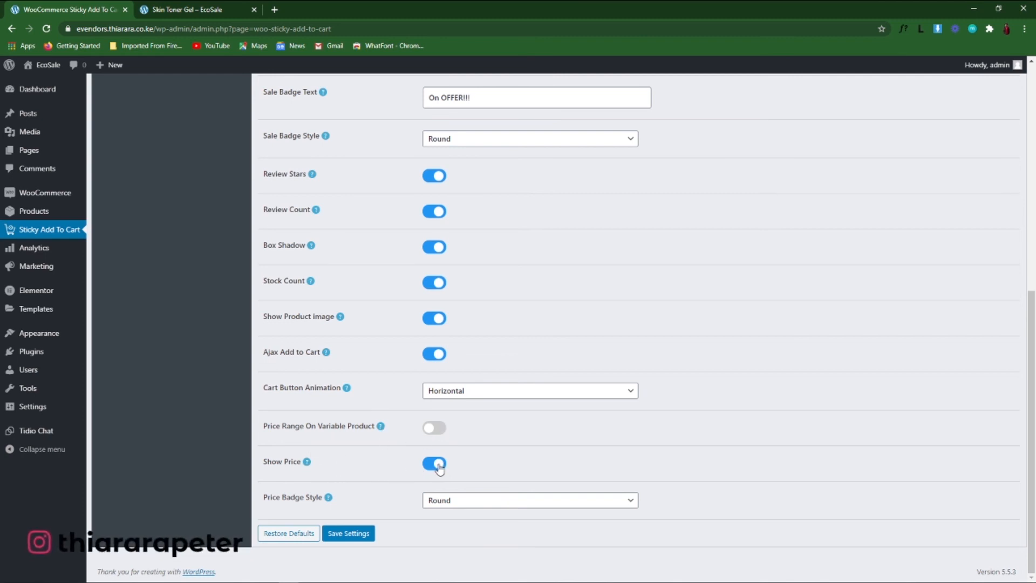
pyautogui.click(434, 428)
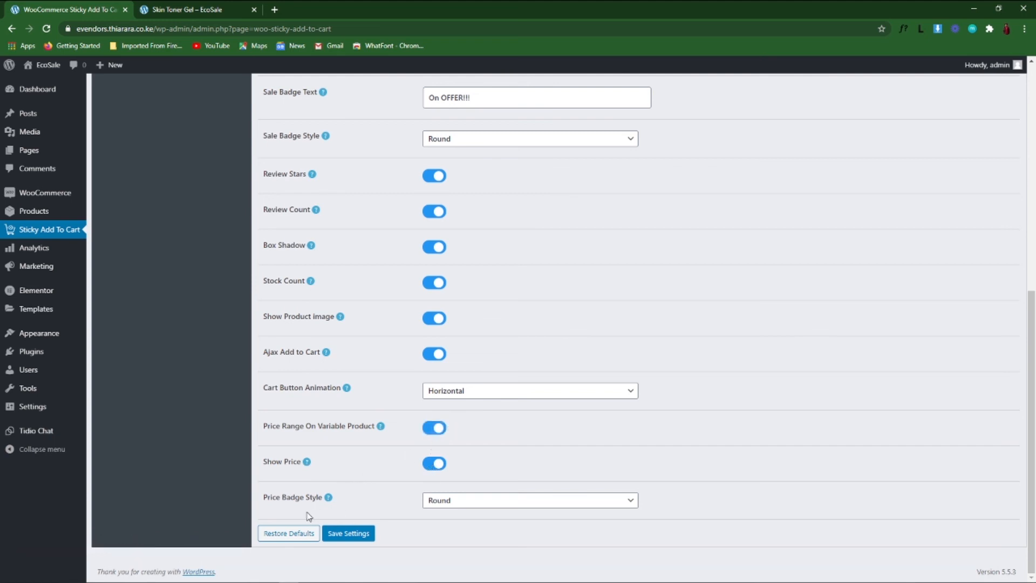
pyautogui.click(440, 499)
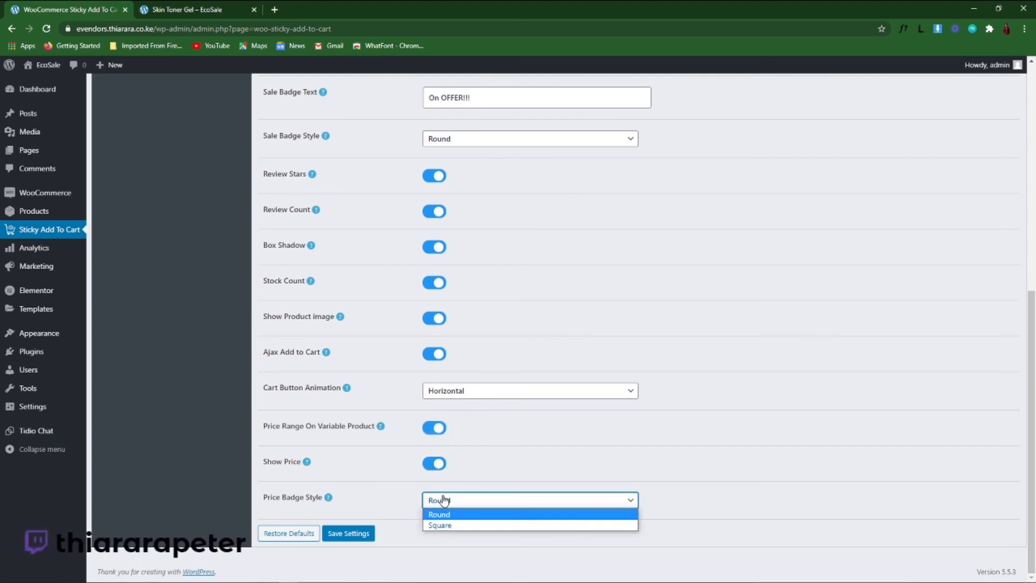
pyautogui.click(450, 525)
pyautogui.click(465, 507)
pyautogui.click(457, 515)
pyautogui.click(186, 9)
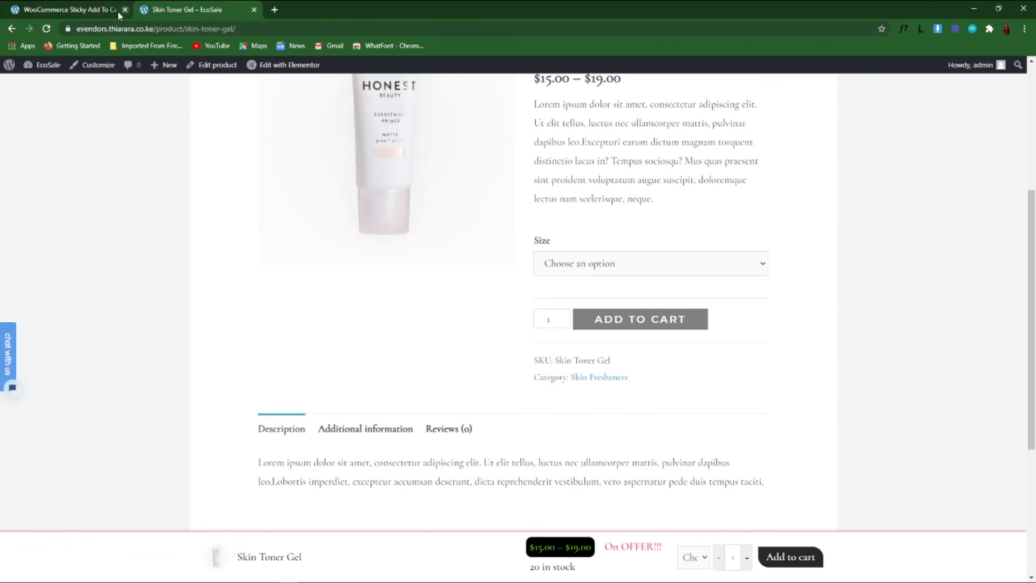
pyautogui.click(93, 9)
pyautogui.moveTo(331, 505)
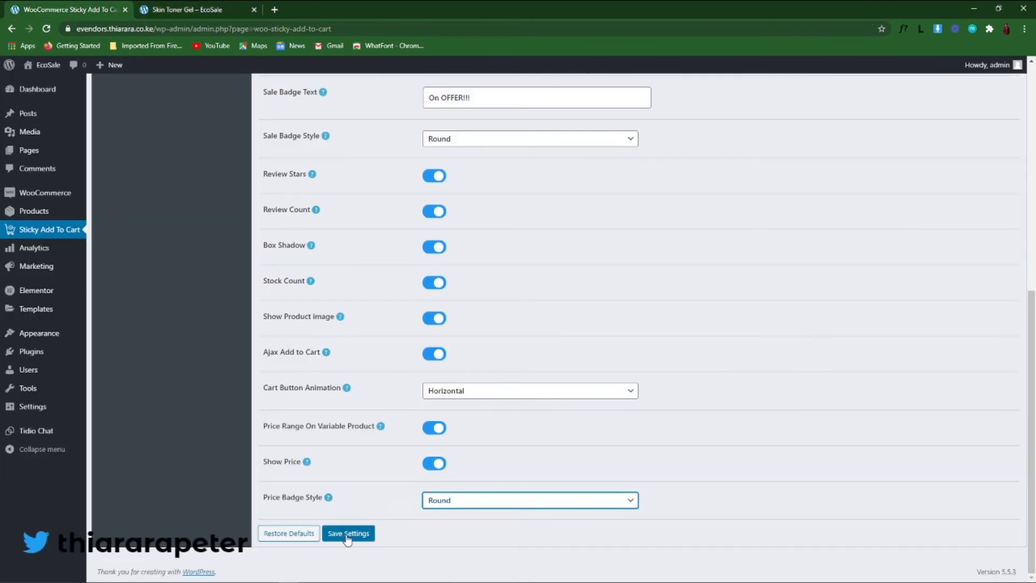
pyautogui.click(349, 534)
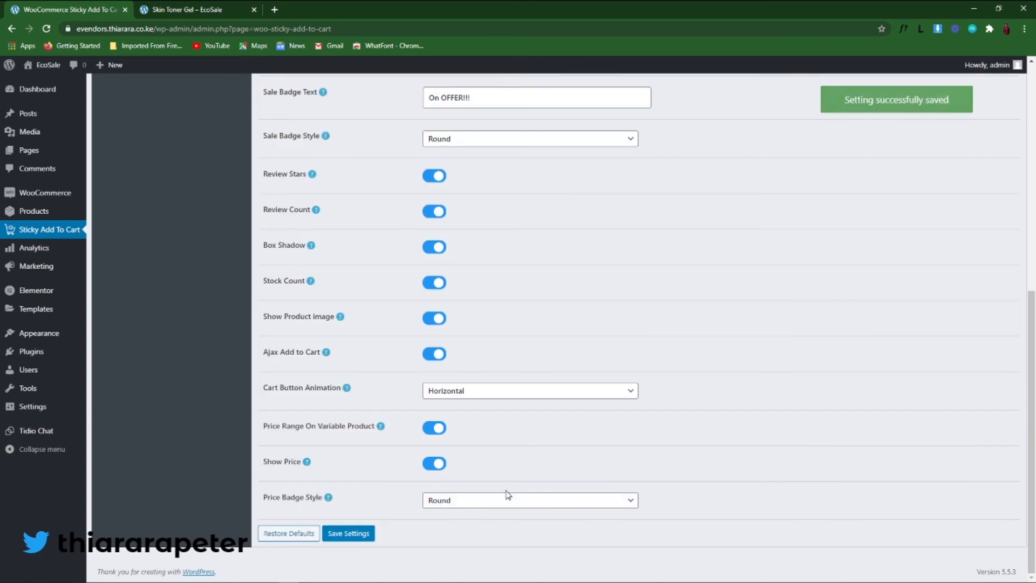
# - View the plugin's support forum on wordpress.org, close it and show the plugin's Visibility settings
pyautogui.click(125, 265)
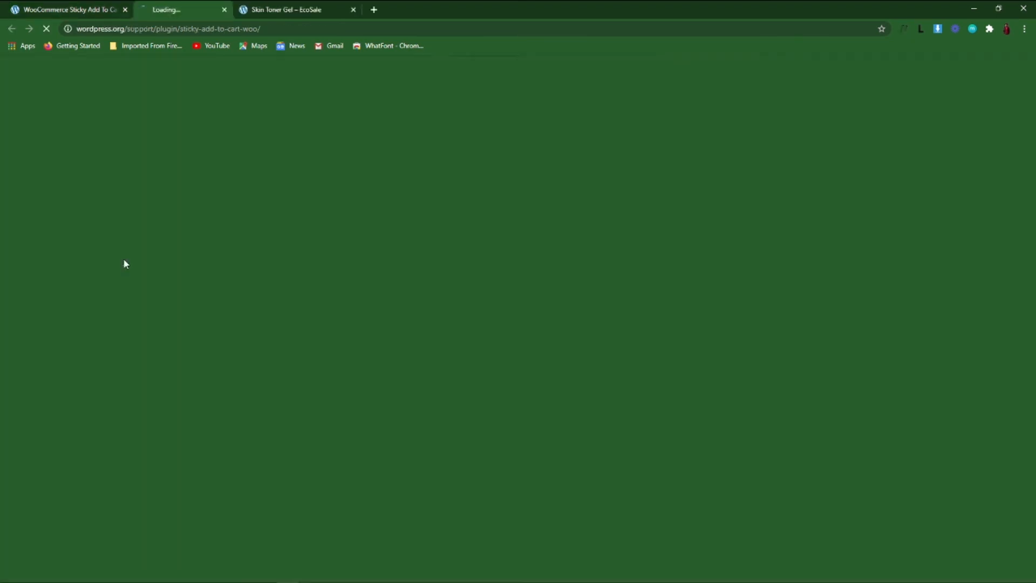
pyautogui.click(254, 9)
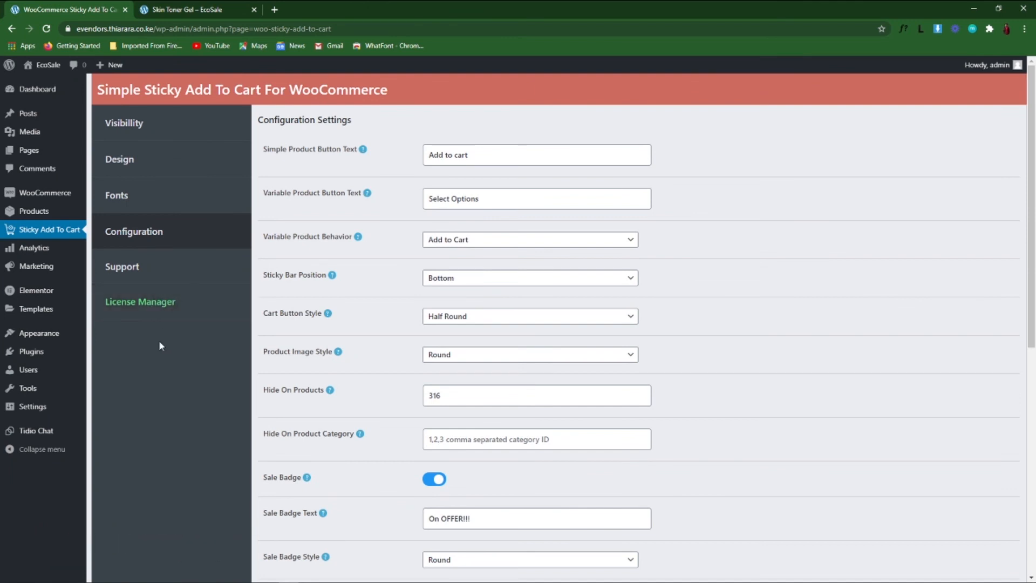
pyautogui.click(157, 116)
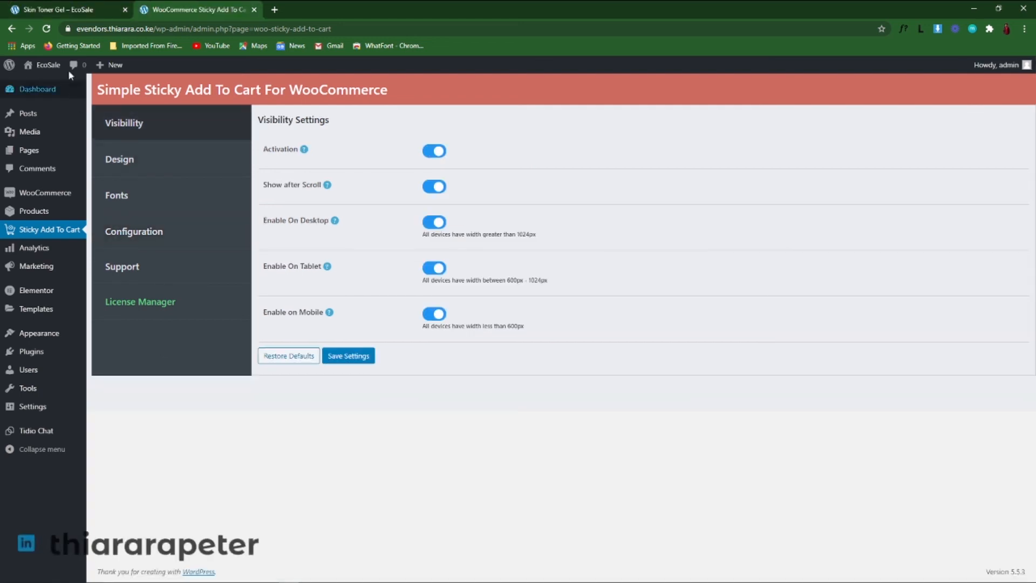
# - Review the sticky bar on the Skin Toner Gel page, including its size selector and quantity field
pyautogui.click(60, 9)
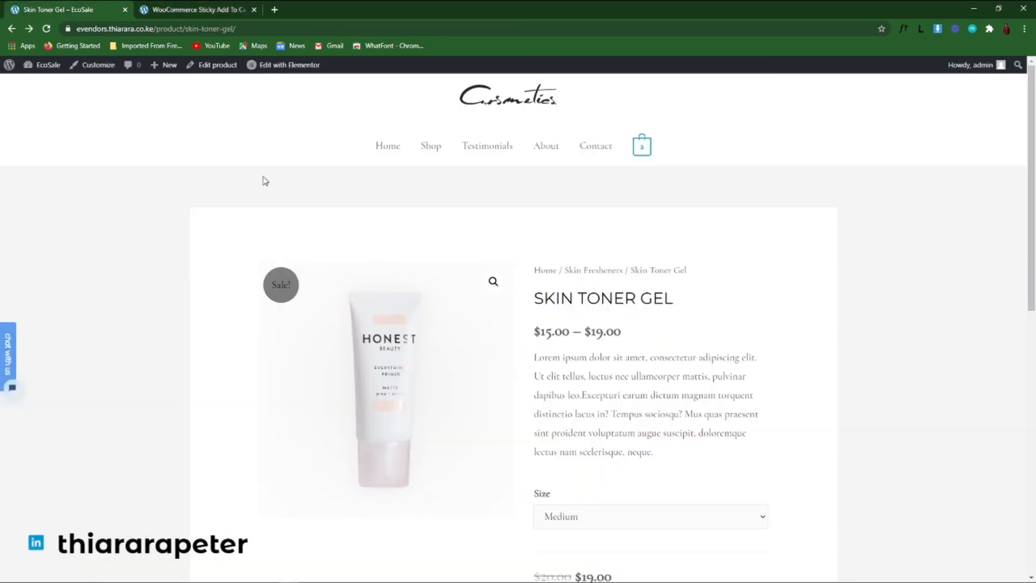
pyautogui.scroll(-5, 448, 309)
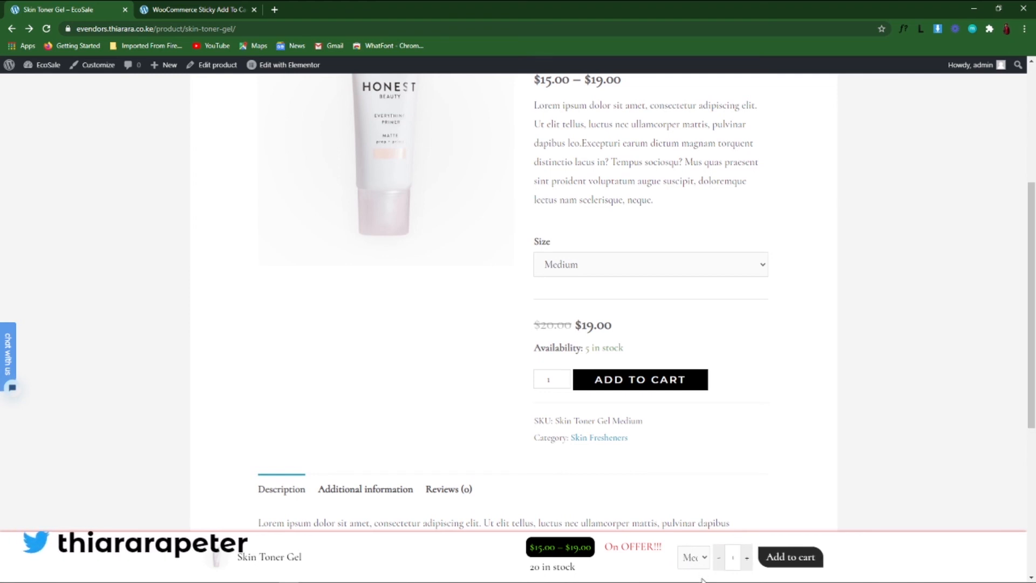
pyautogui.click(737, 557)
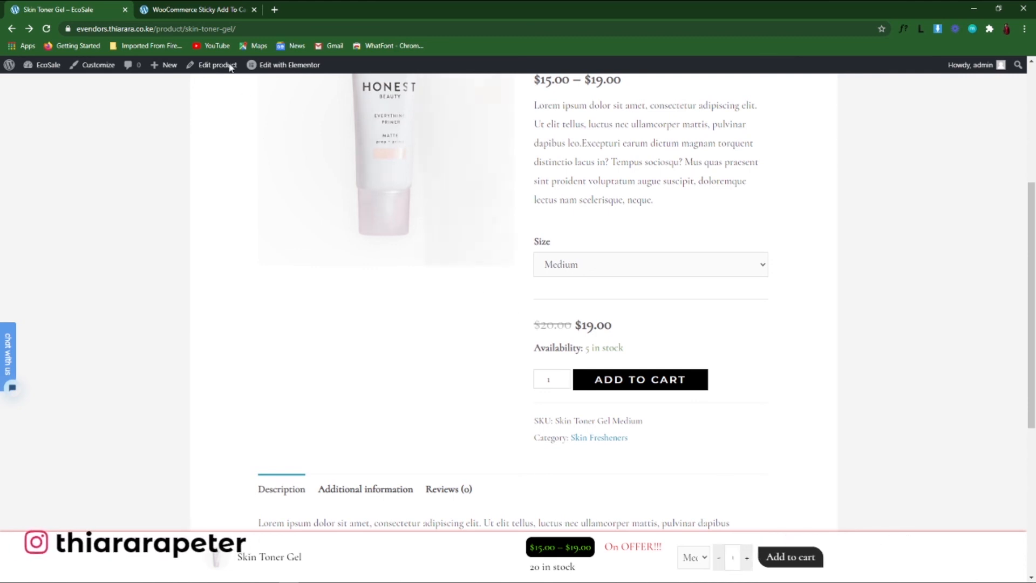
# - Look over all the color options in the plugin's Design settings and return to the Visibility settings
pyautogui.click(223, 8)
pyautogui.click(141, 172)
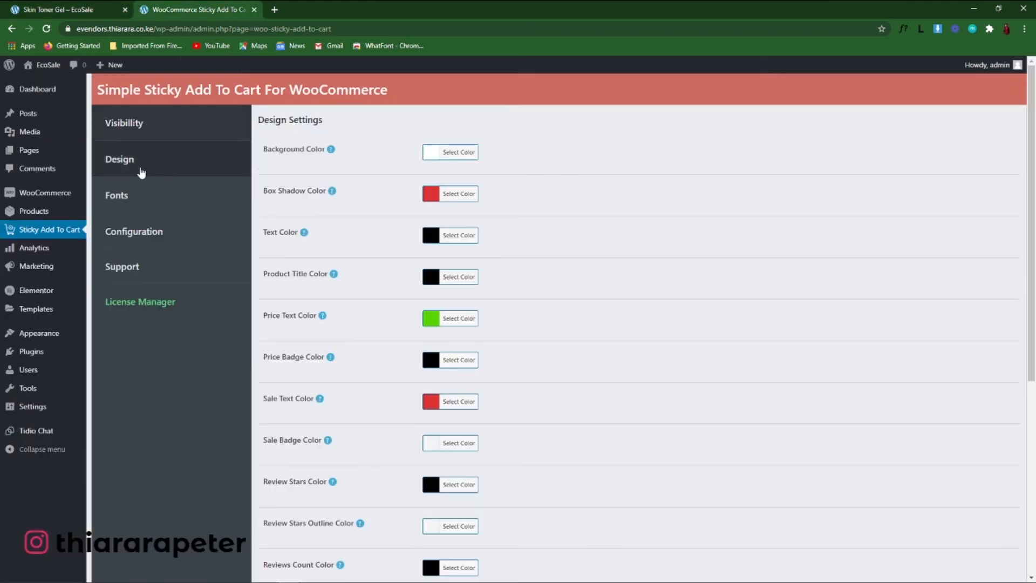
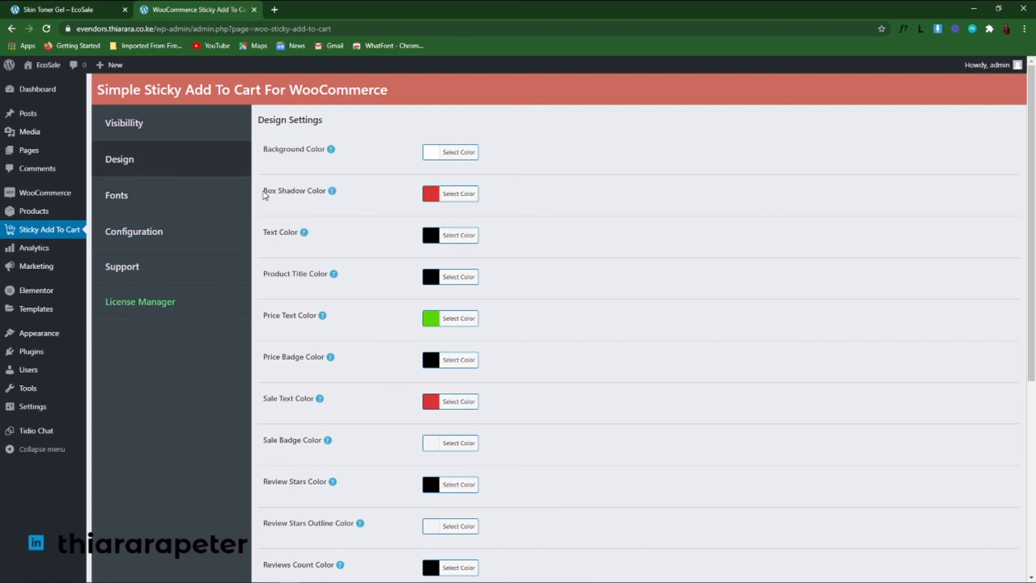
pyautogui.scroll(-5, 264, 197)
pyautogui.moveTo(341, 191)
pyautogui.scroll(-1, 345, 192)
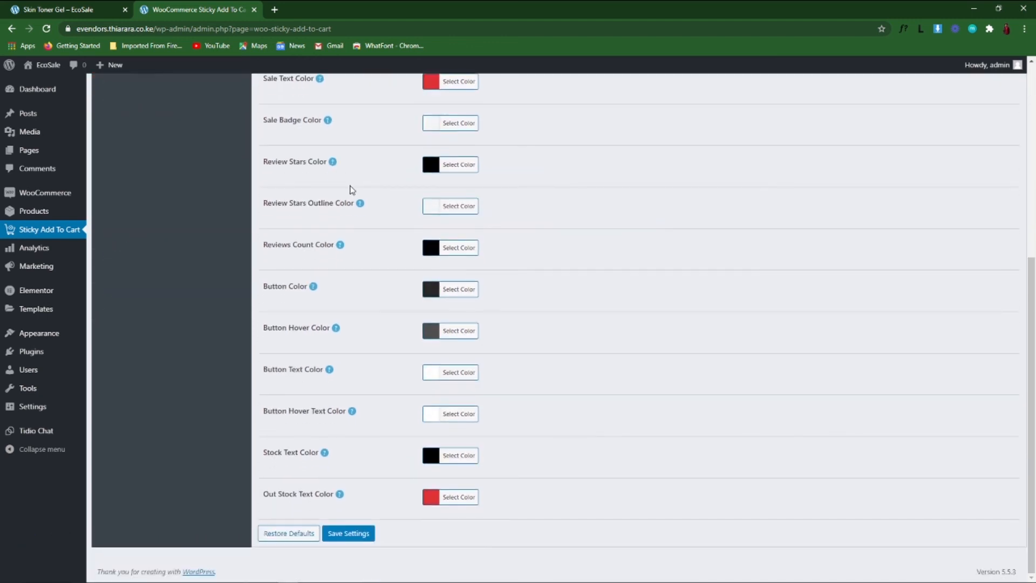
pyautogui.scroll(6, 362, 200)
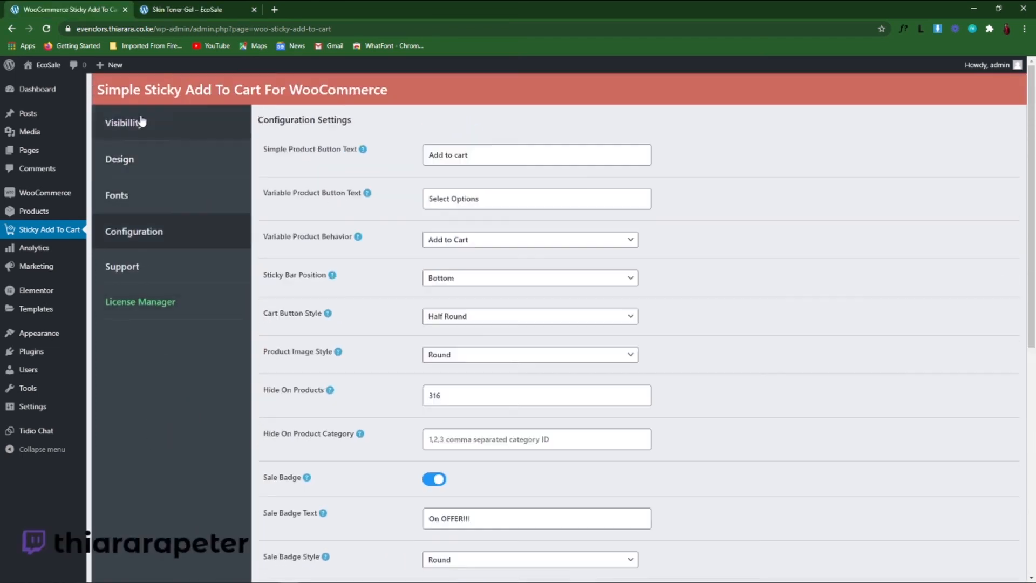
pyautogui.click(139, 123)
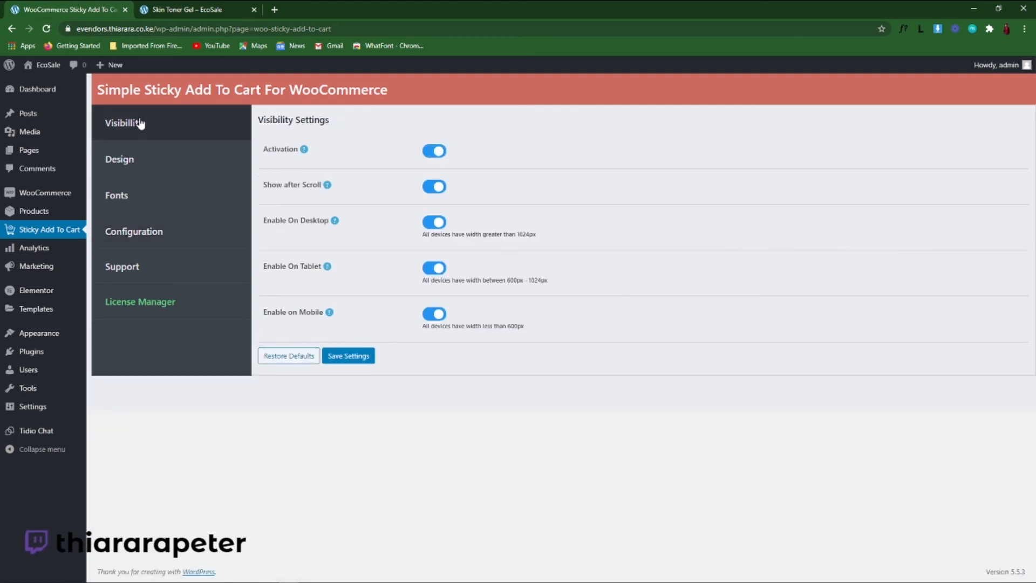